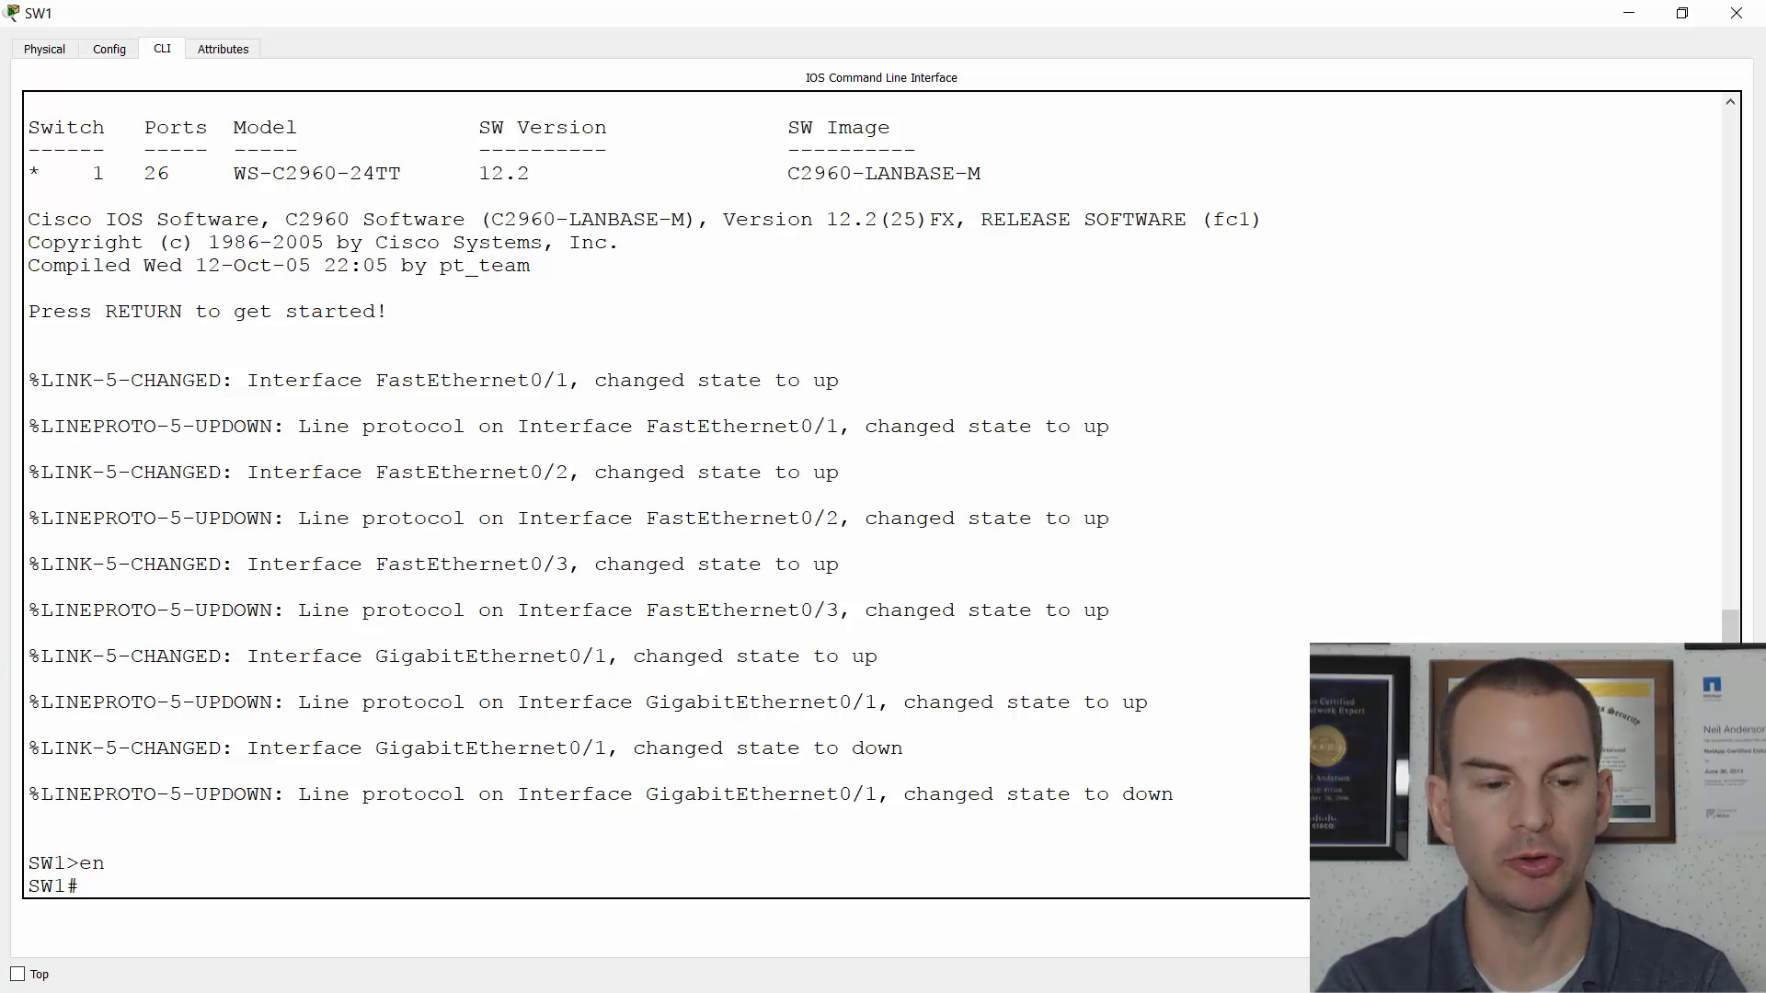
# Show the switchport details of interface f0/1 on SW1 and highlight its operational mode and access mode VLAN lines
pyautogui.write('sh')
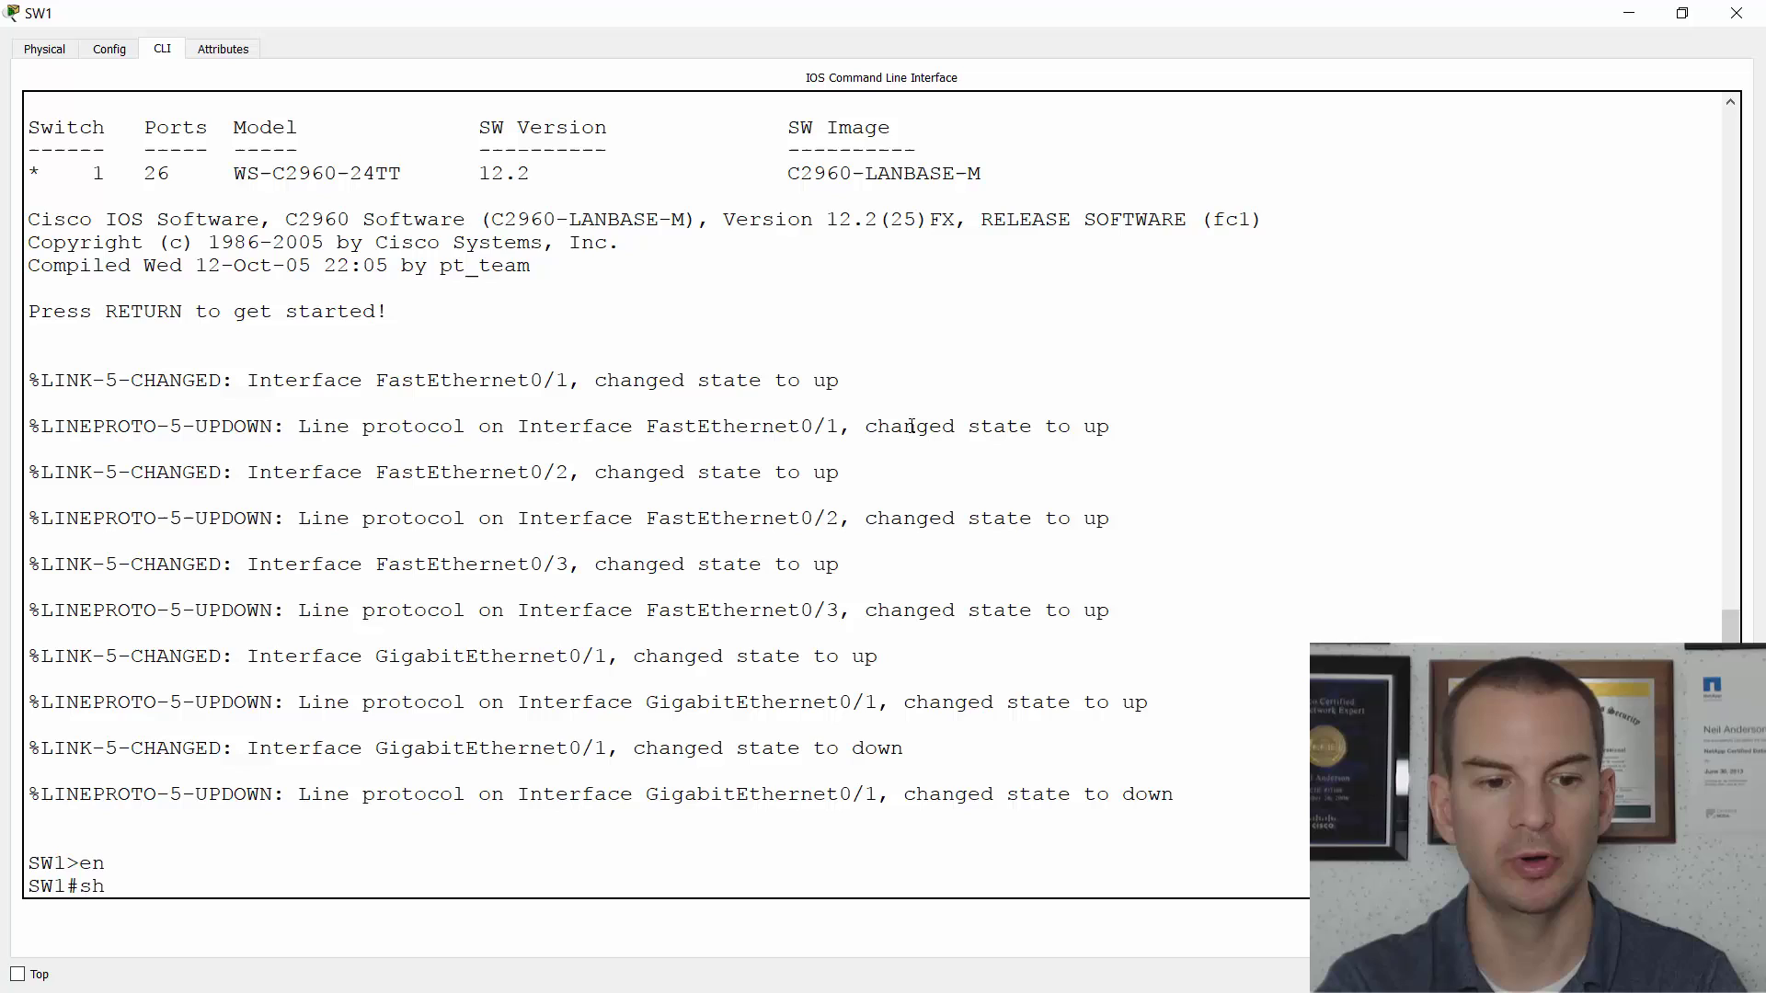
pyautogui.write(' int f0')
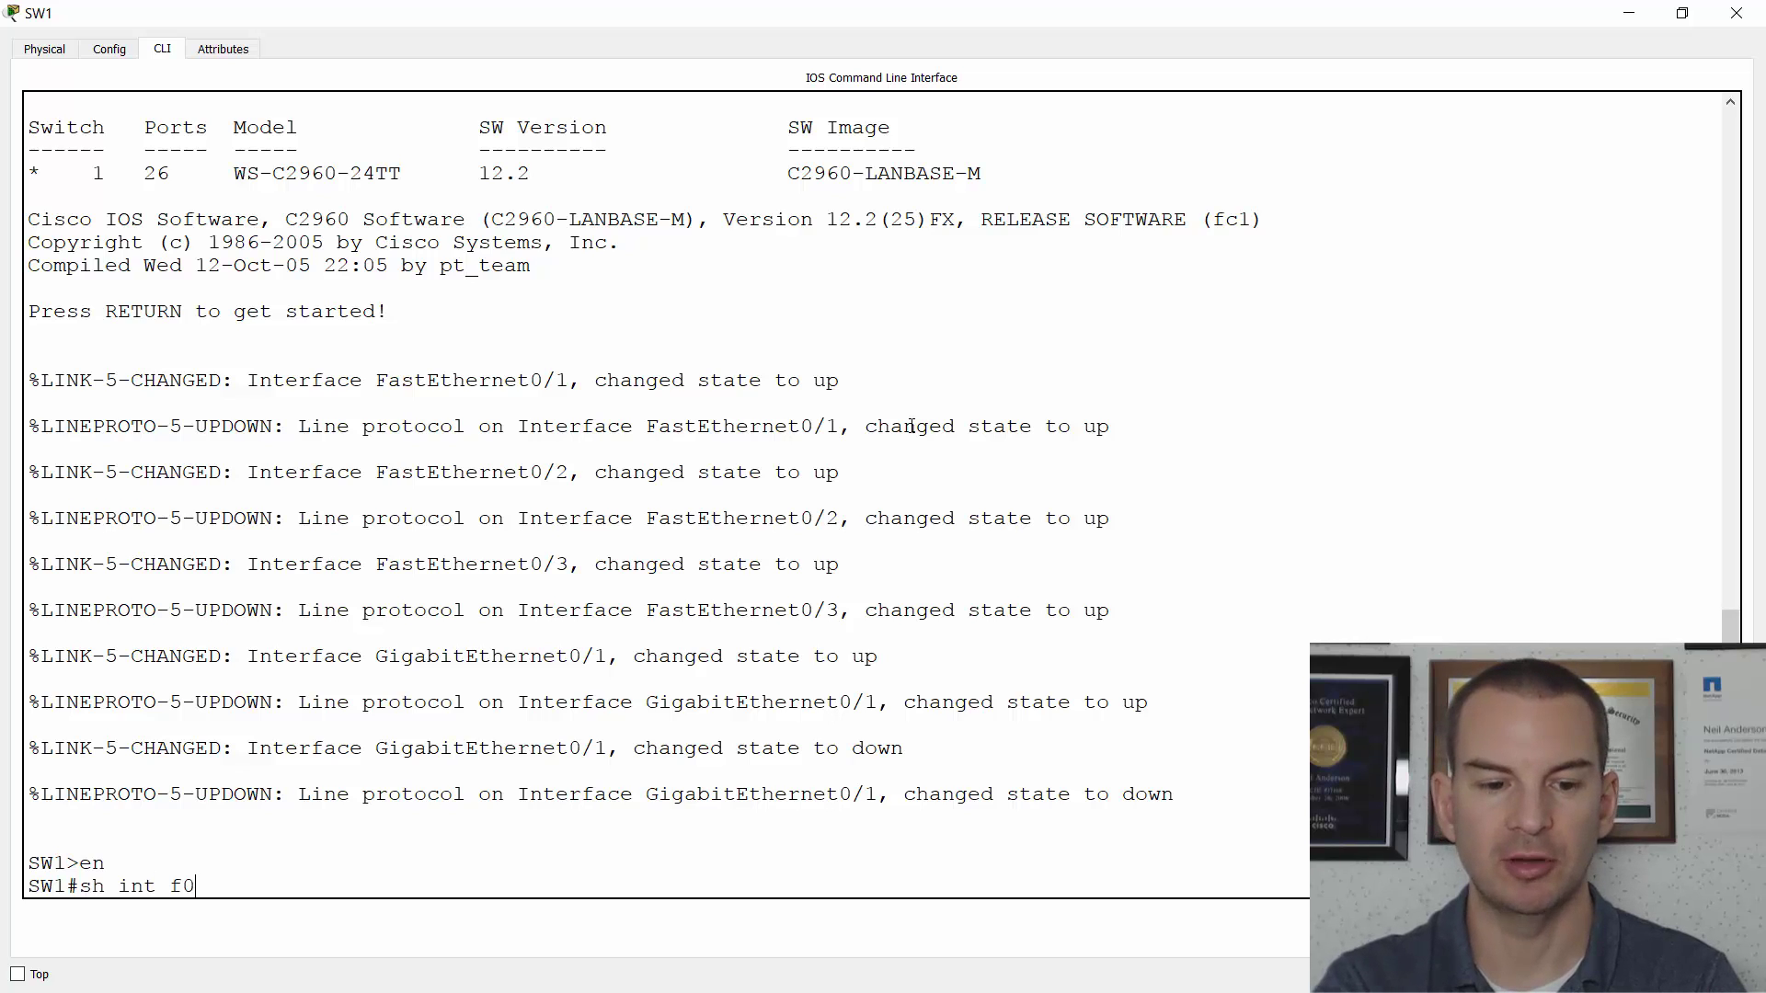
pyautogui.write('/1 swit')
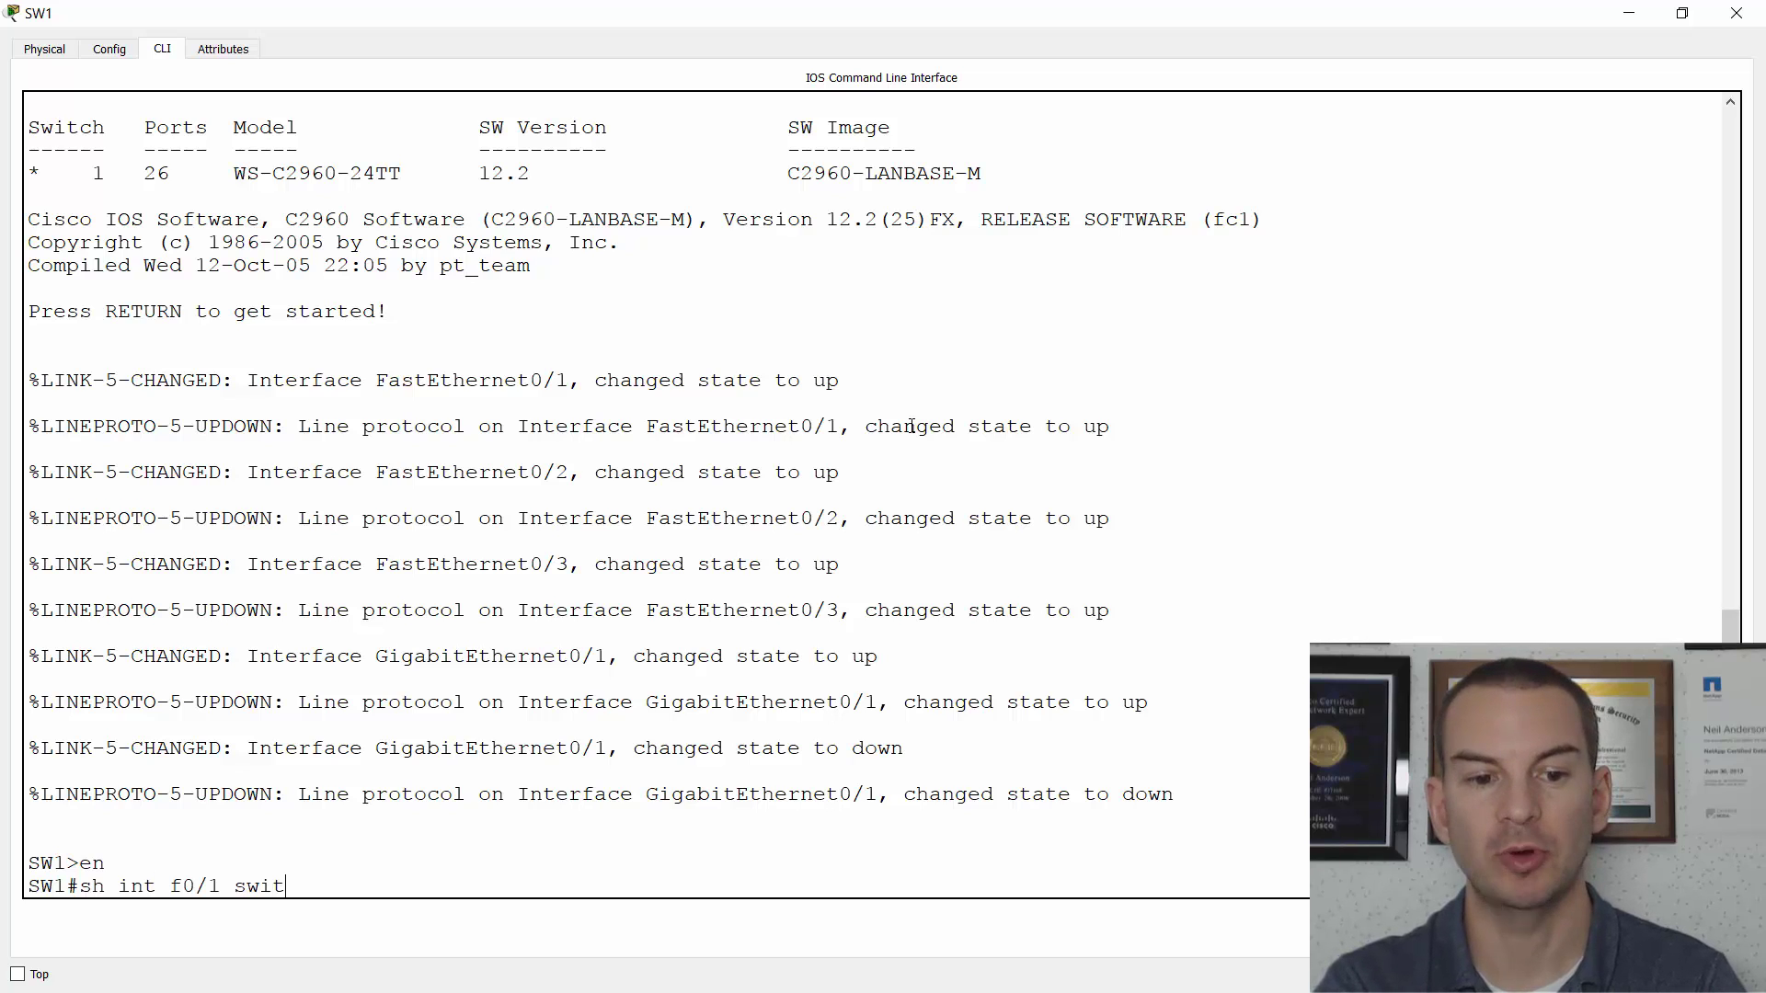
pyautogui.write('chport')
pyautogui.press('Return')
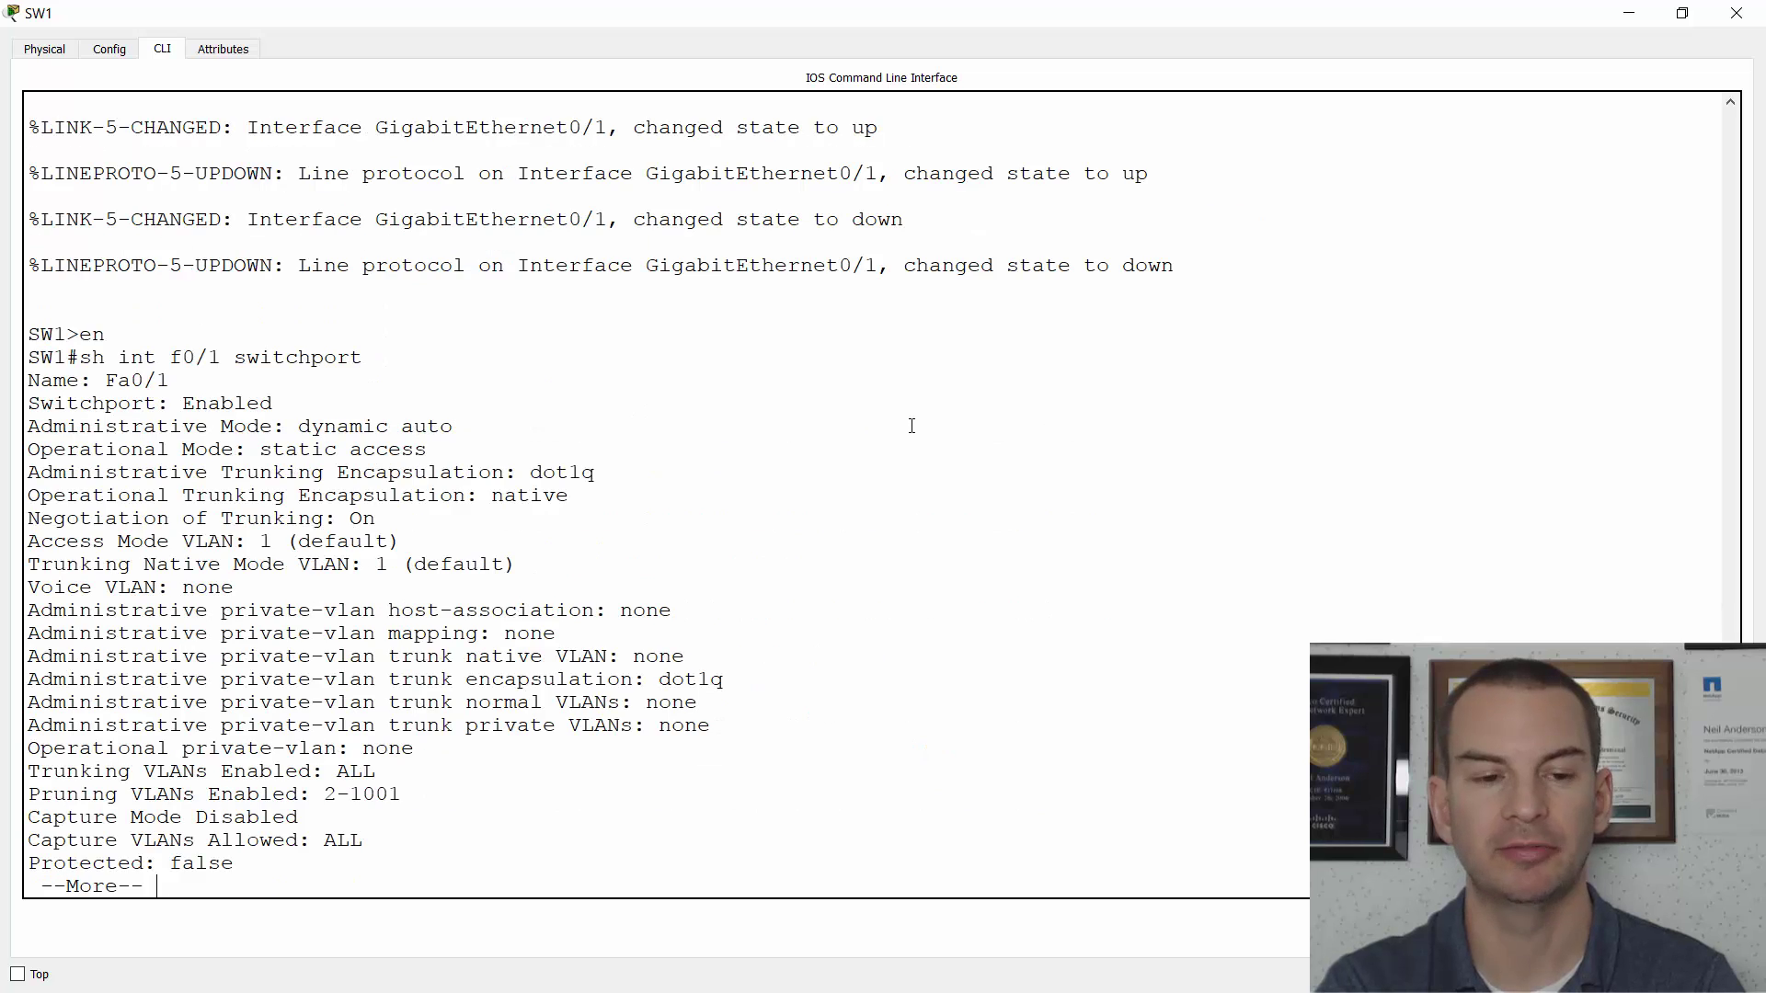
pyautogui.press('space')
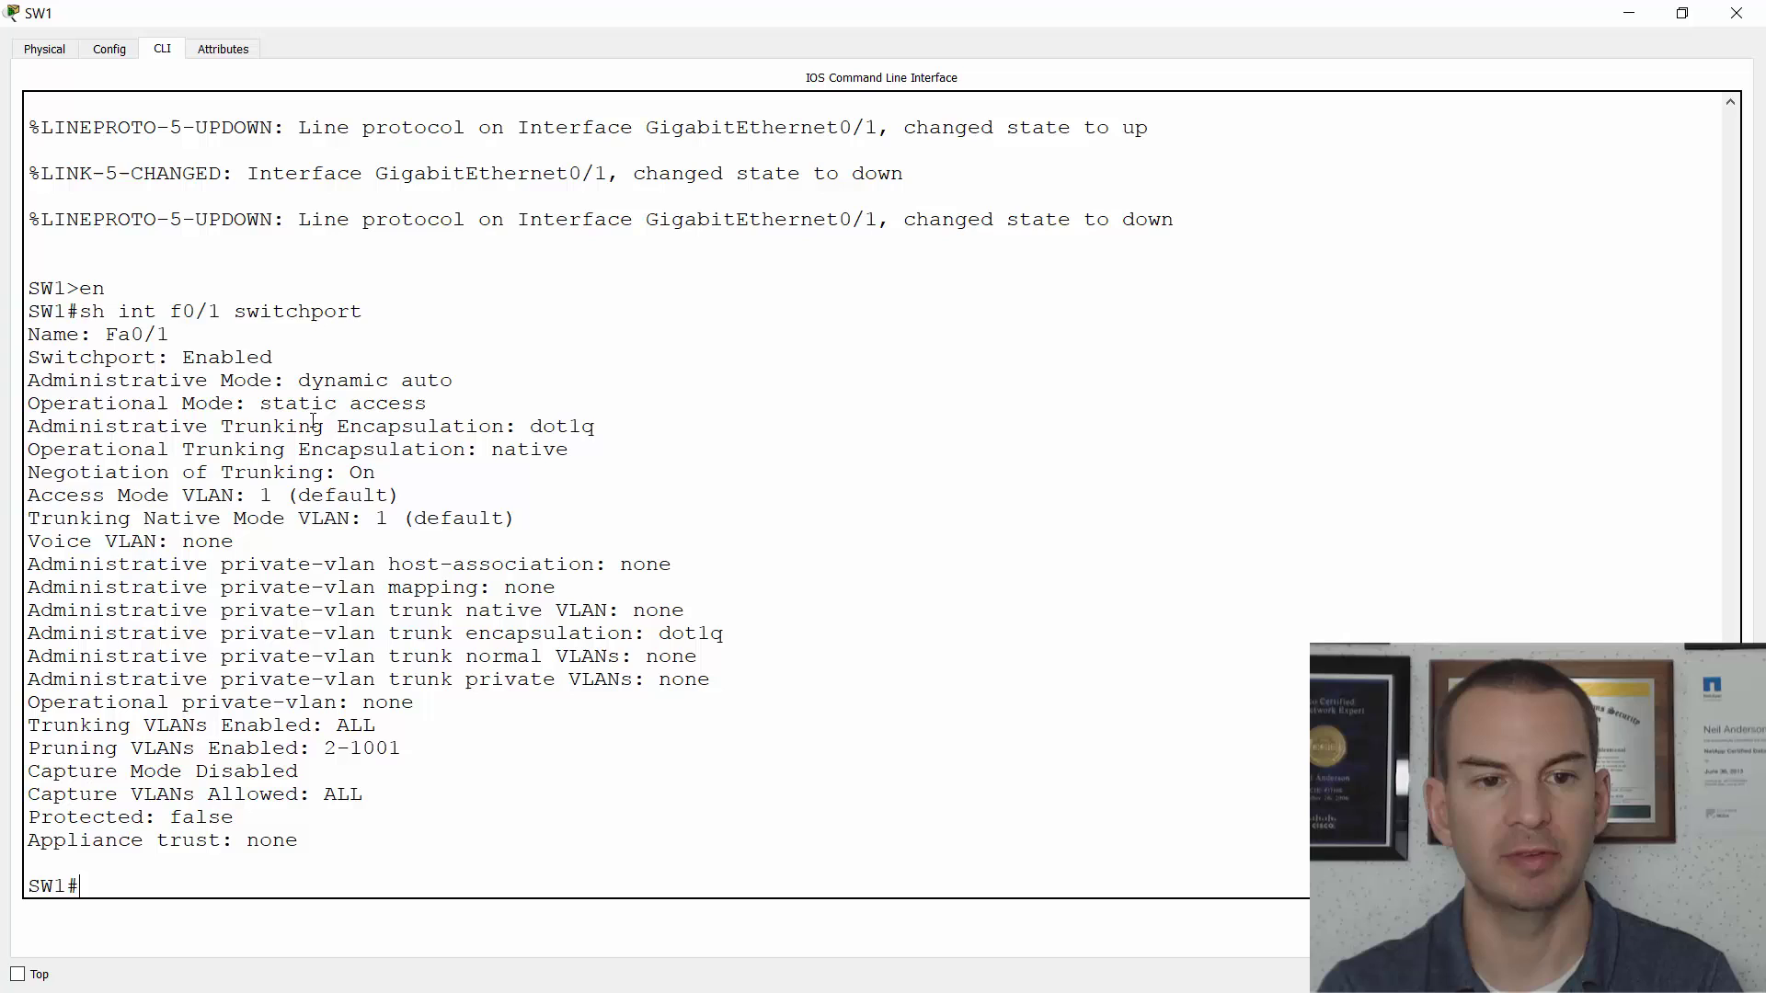
pyautogui.moveTo(444, 401); pyautogui.dragTo(31, 405)
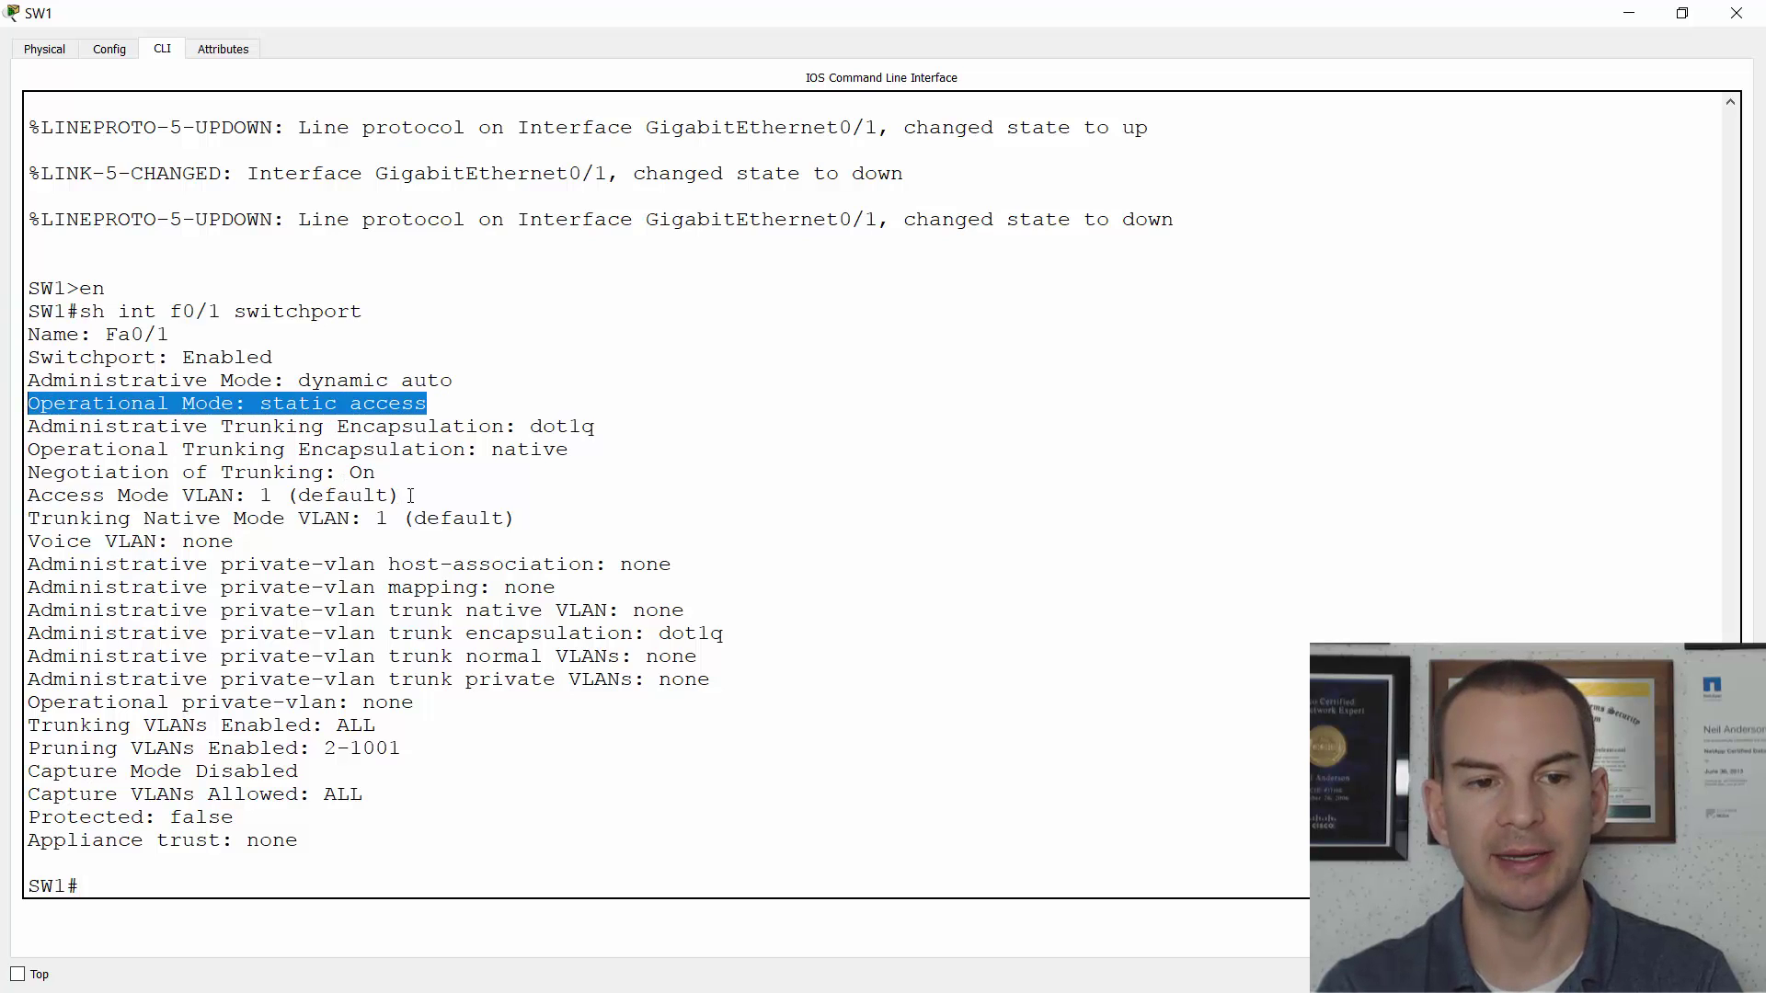
pyautogui.moveTo(401, 496); pyautogui.dragTo(28, 503)
# Show the brief VLAN table on SW1 and highlight the default VLAN 1 entry with its assigned ports
pyautogui.write('sh')
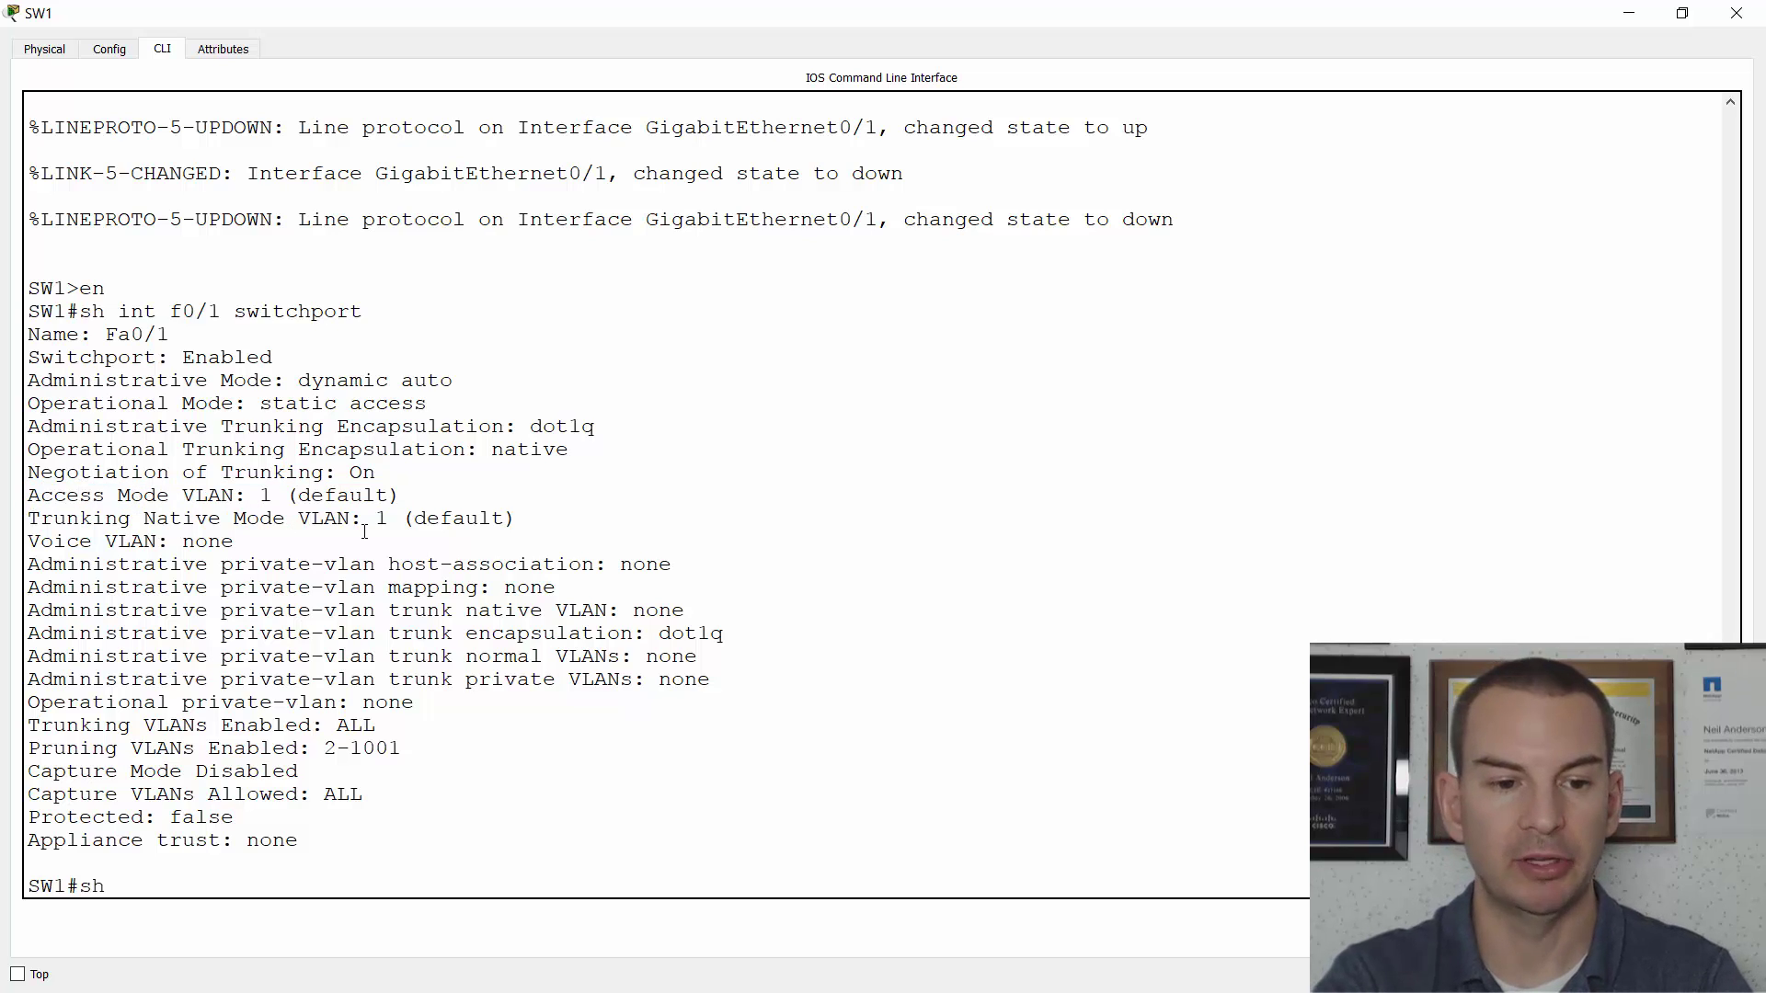
pyautogui.write(' vlan brief')
pyautogui.press('Return')
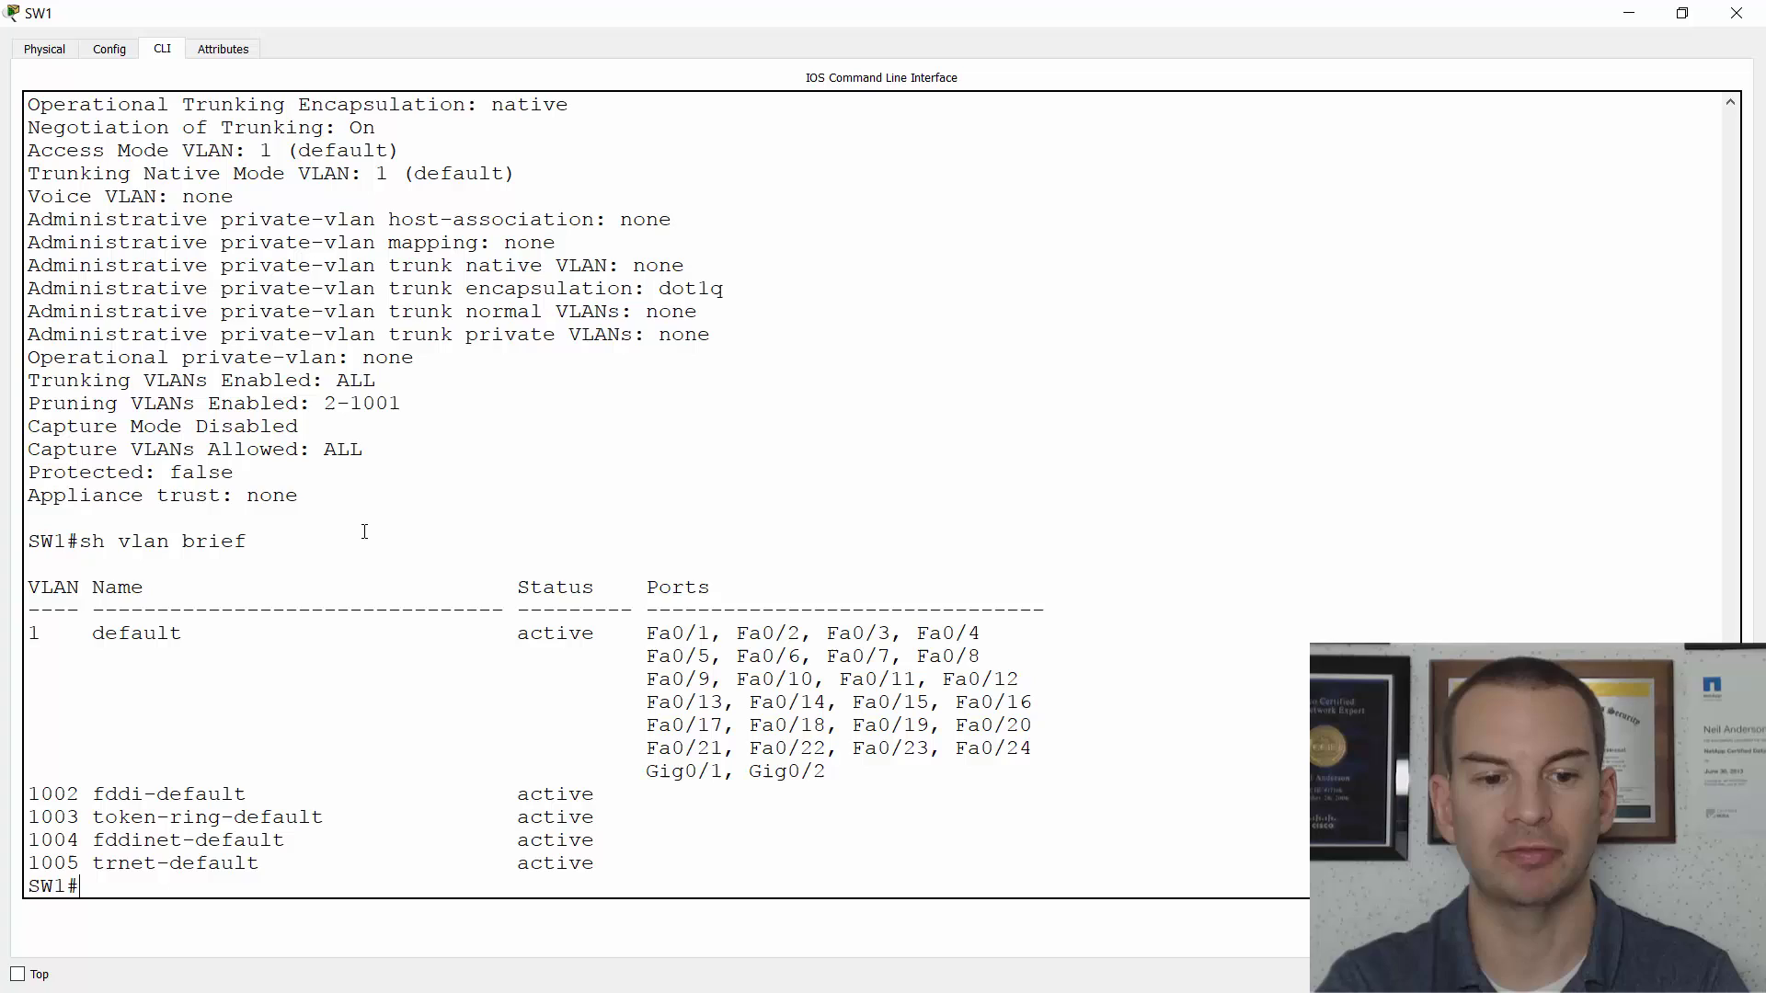
pyautogui.doubleClick(41, 635)
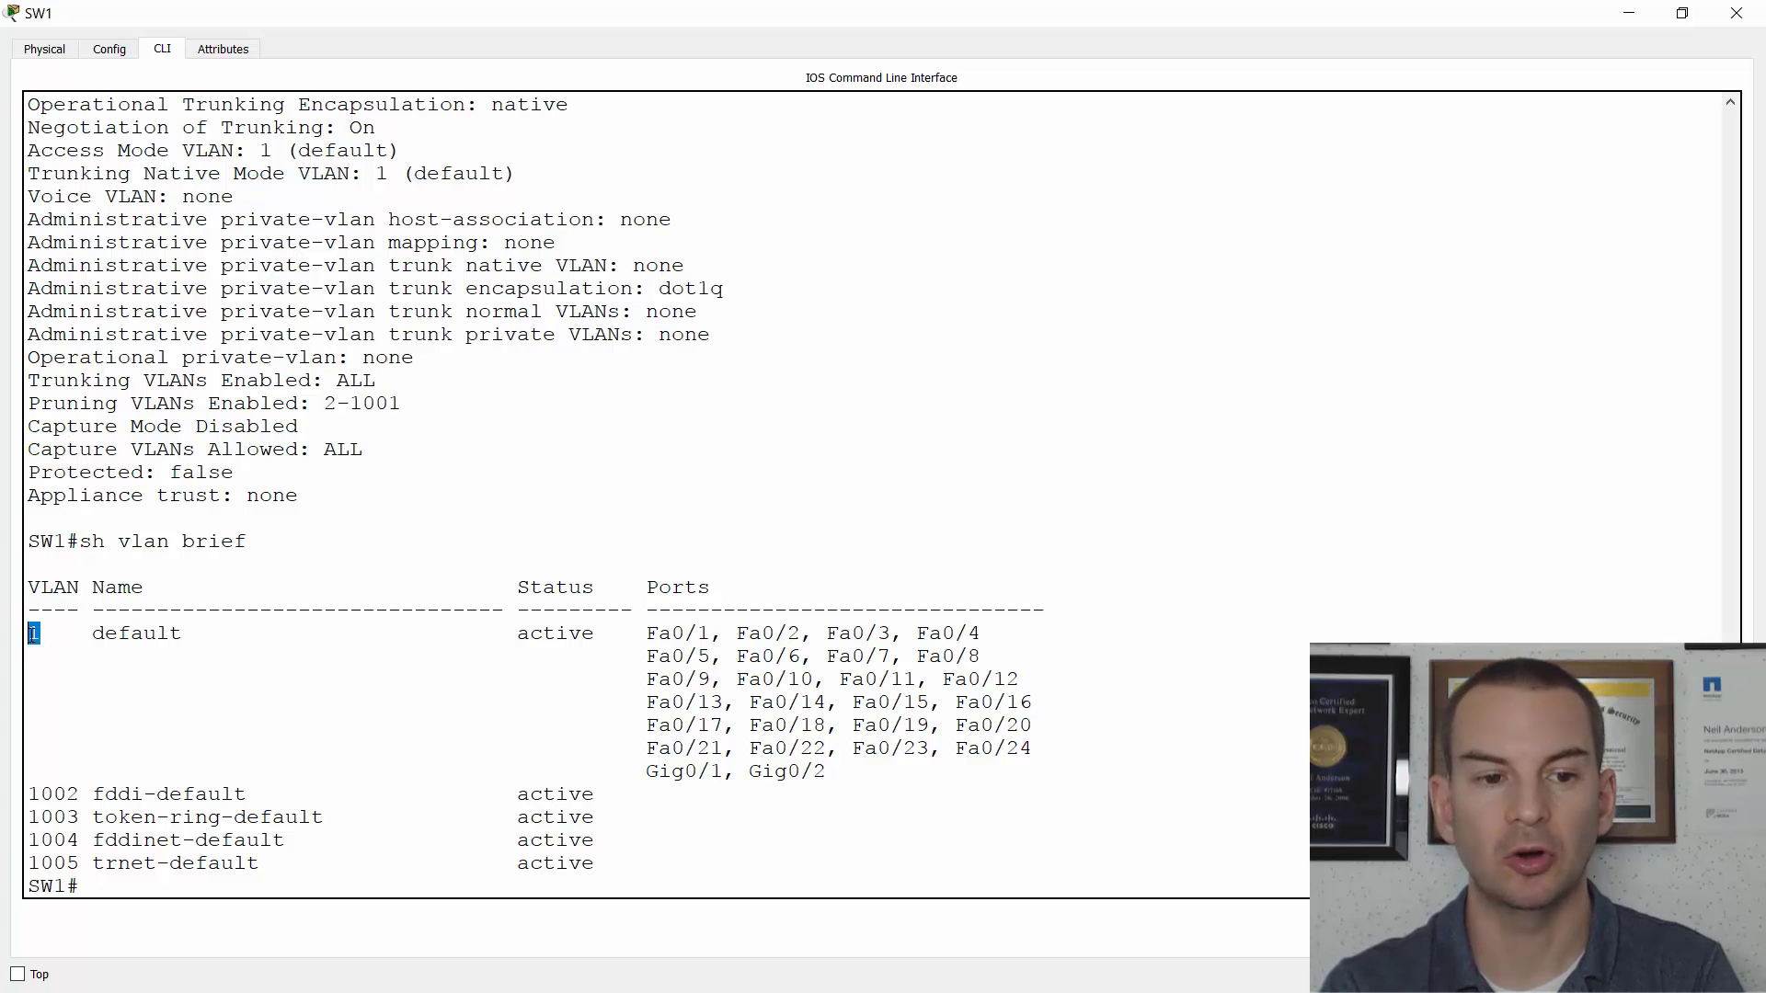
pyautogui.moveTo(826, 774); pyautogui.dragTo(24, 641)
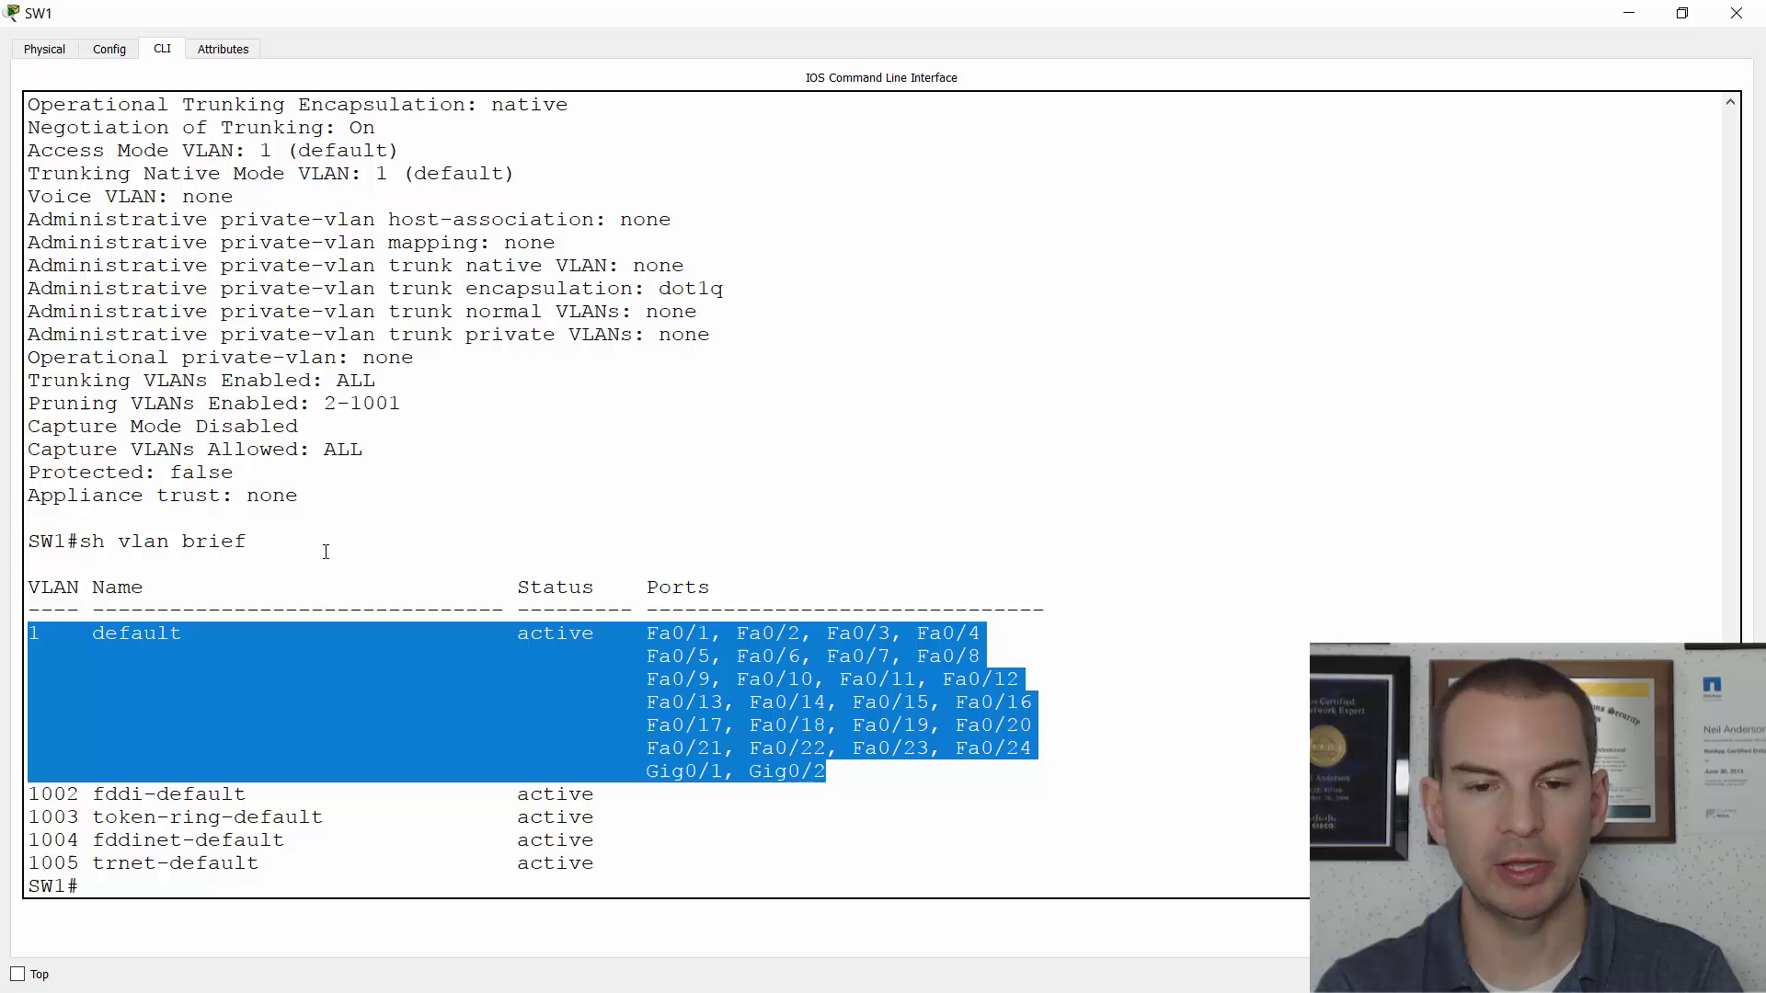
# Switch to the ENG1 PC's command prompt and ping 10.10.10.11
pyautogui.hotkey('alt', 'Tab')
pyautogui.hotkey('alt', 'Tab')
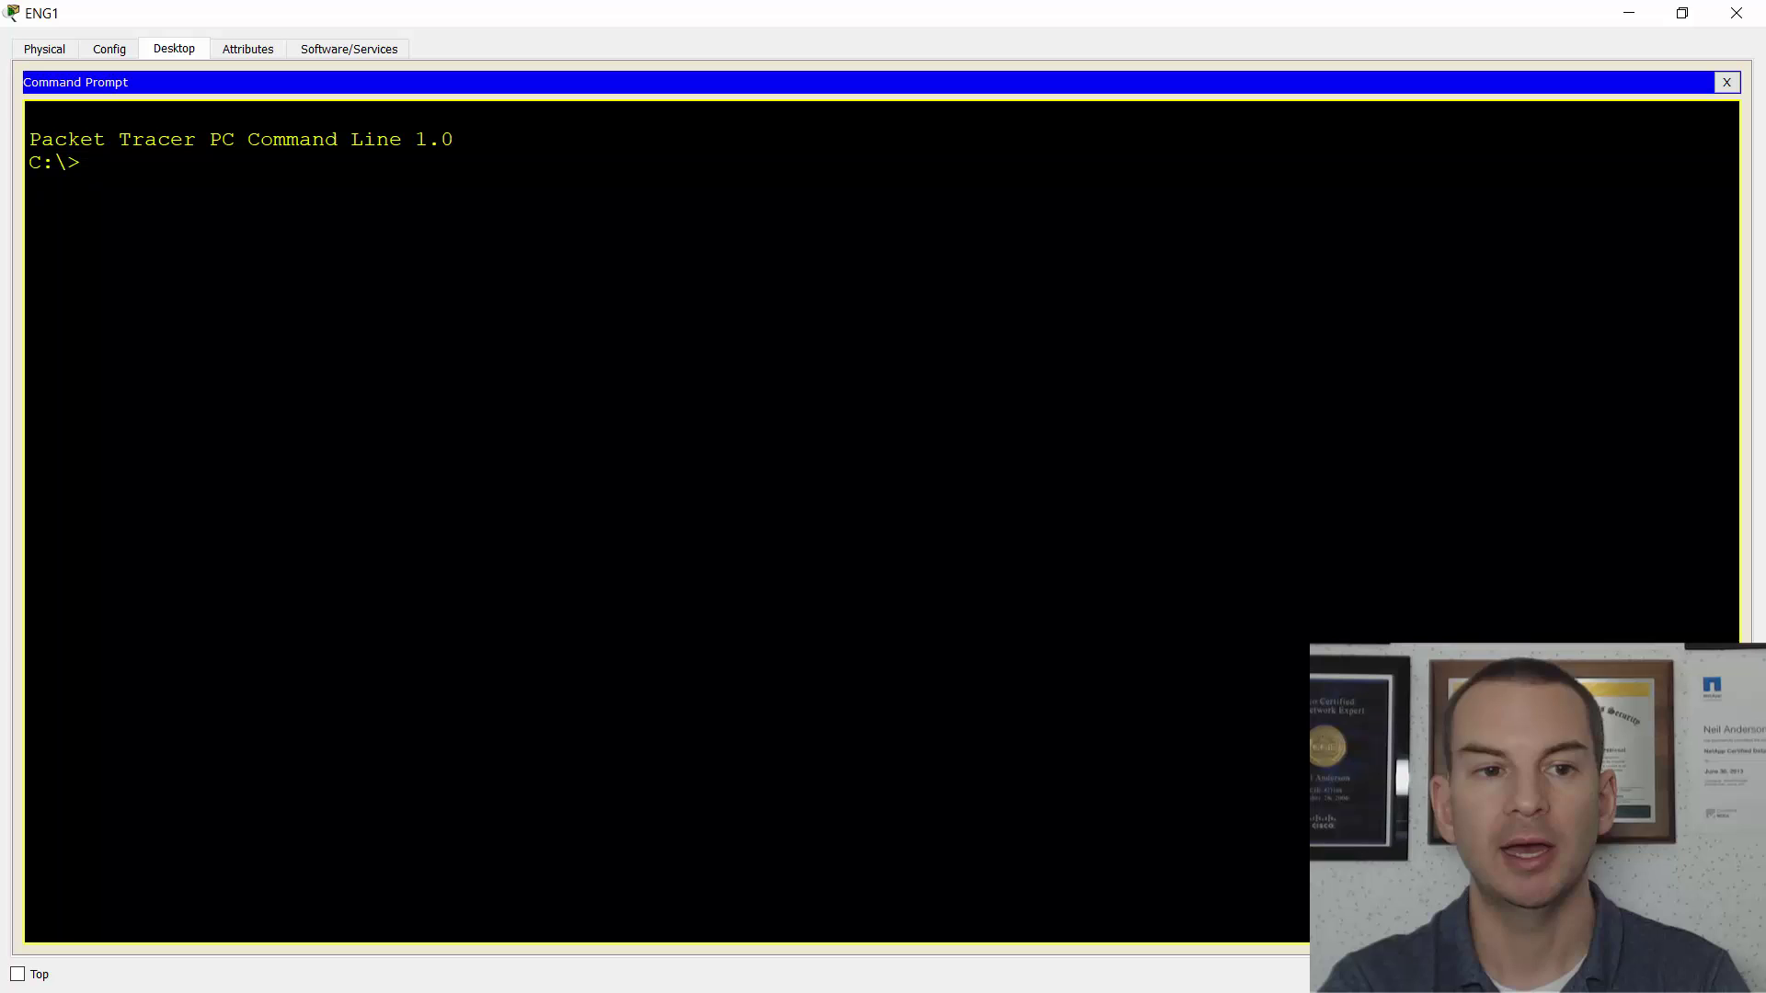
pyautogui.write('ping 10.')
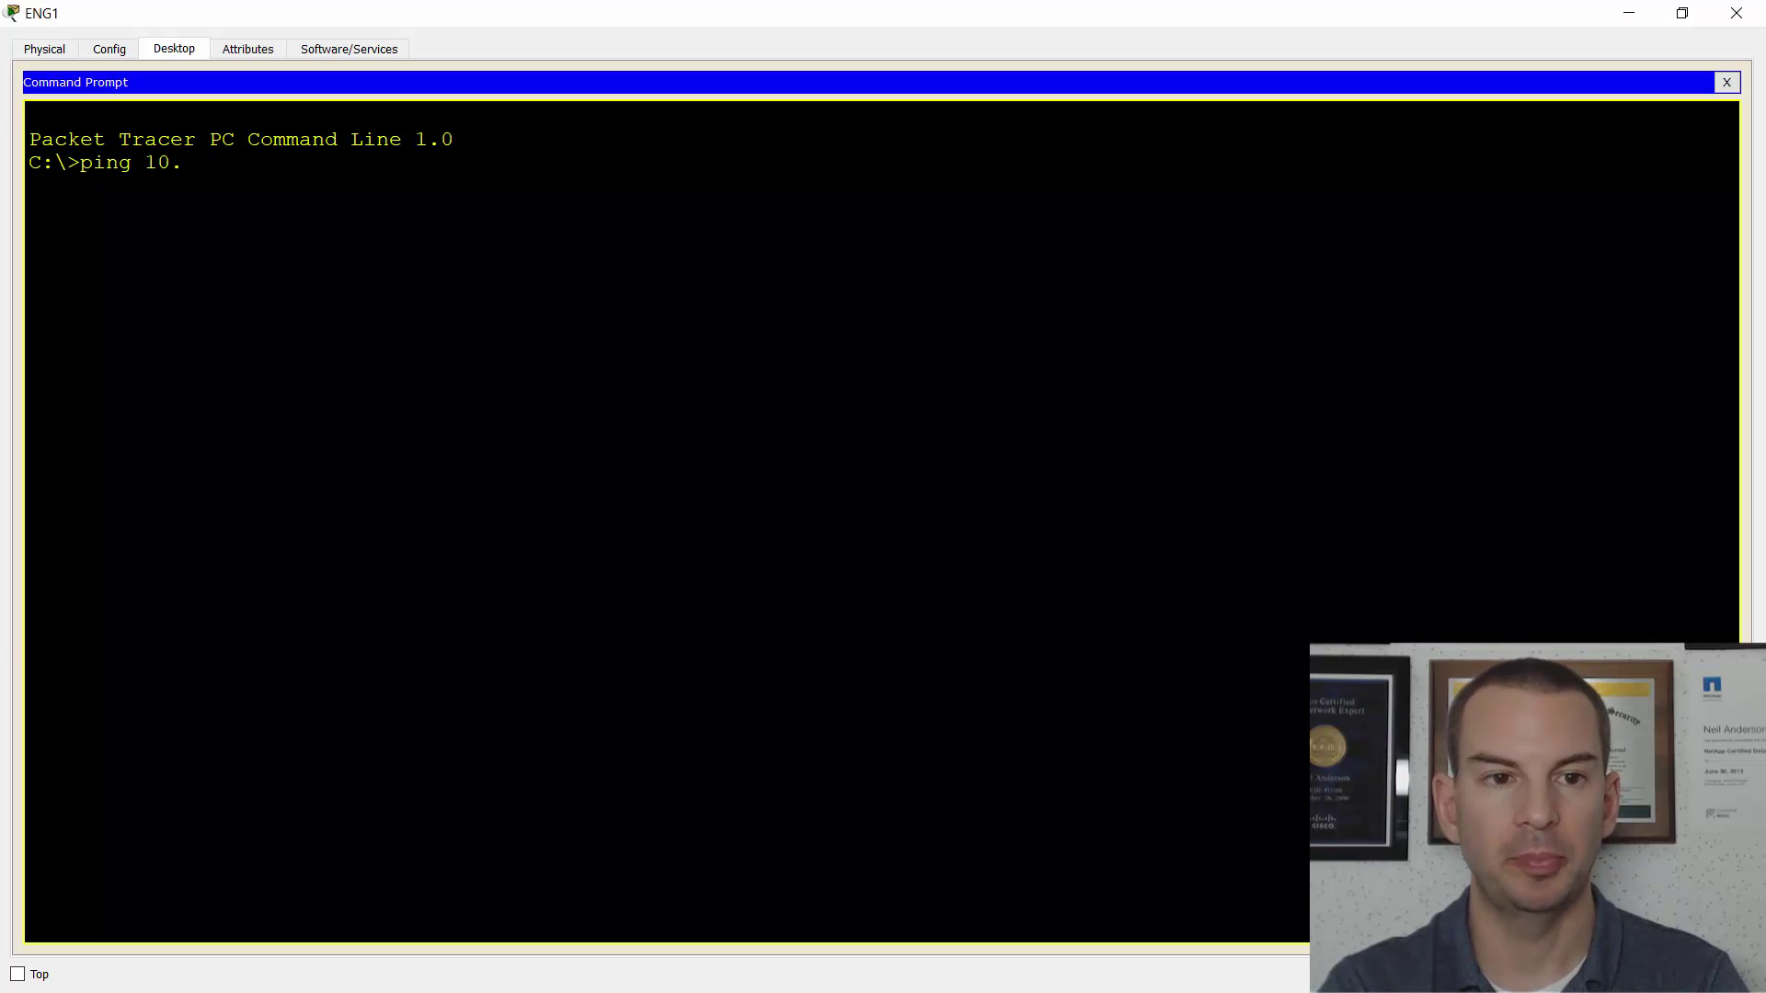
pyautogui.write('10.10.11')
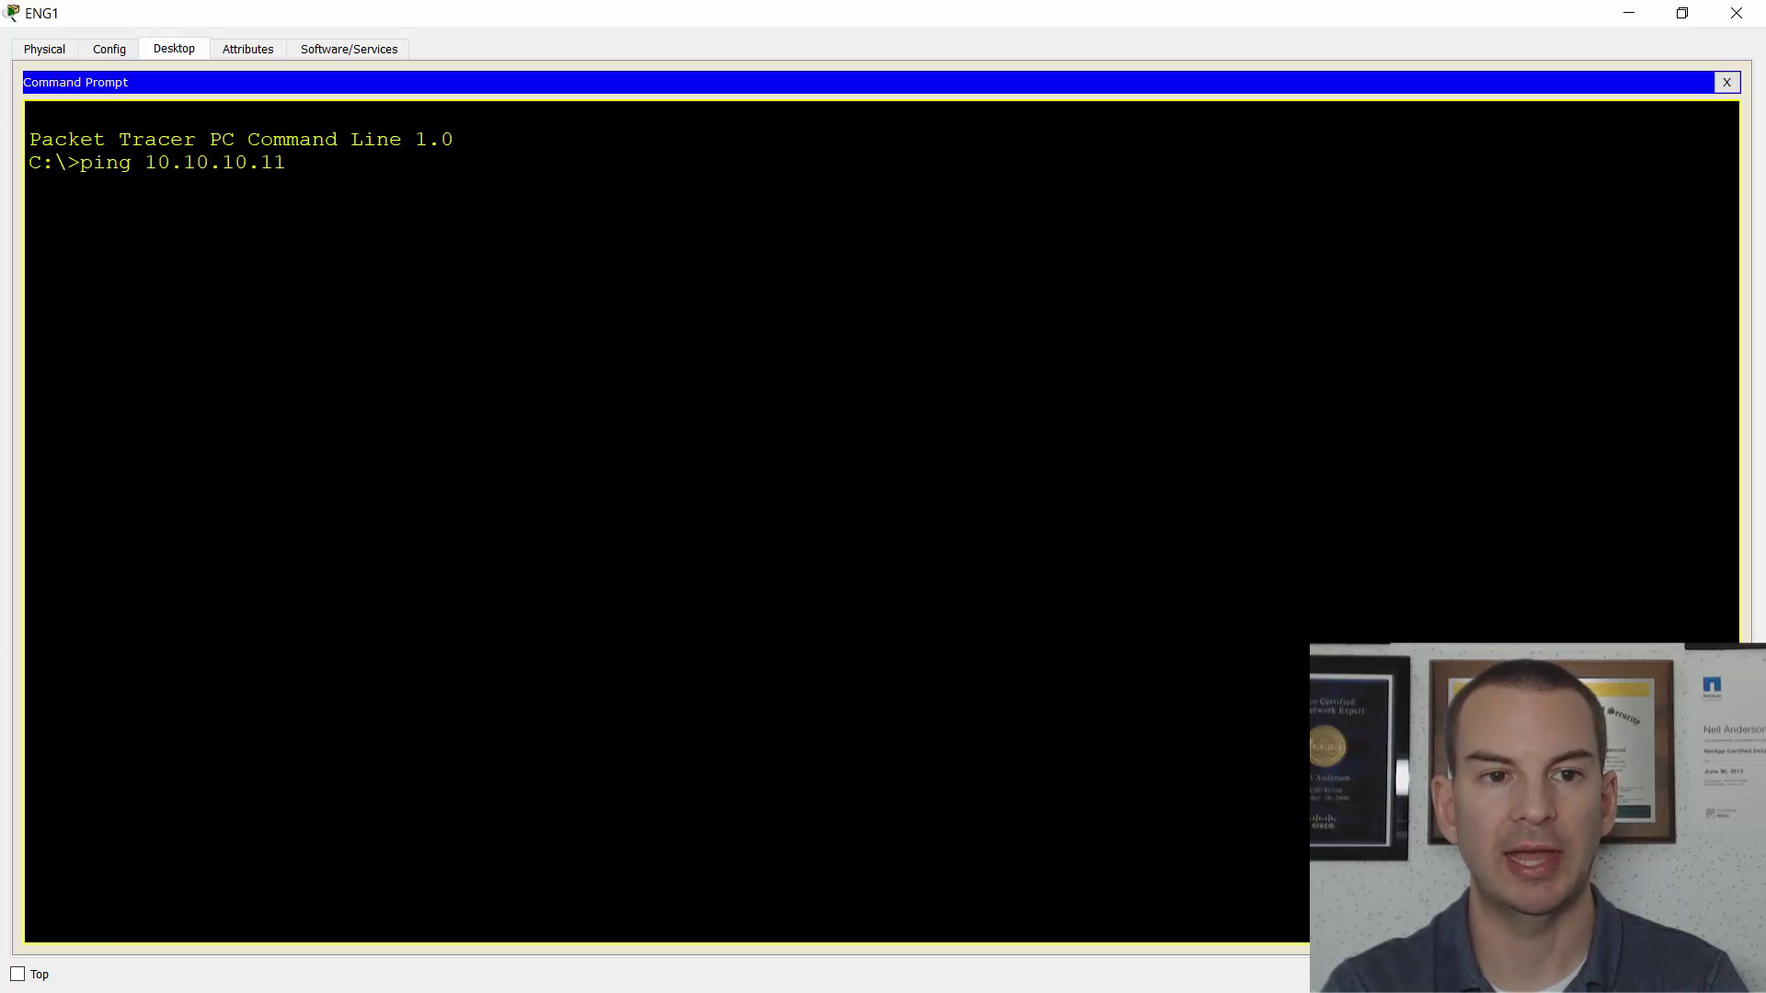
pyautogui.press('Return')
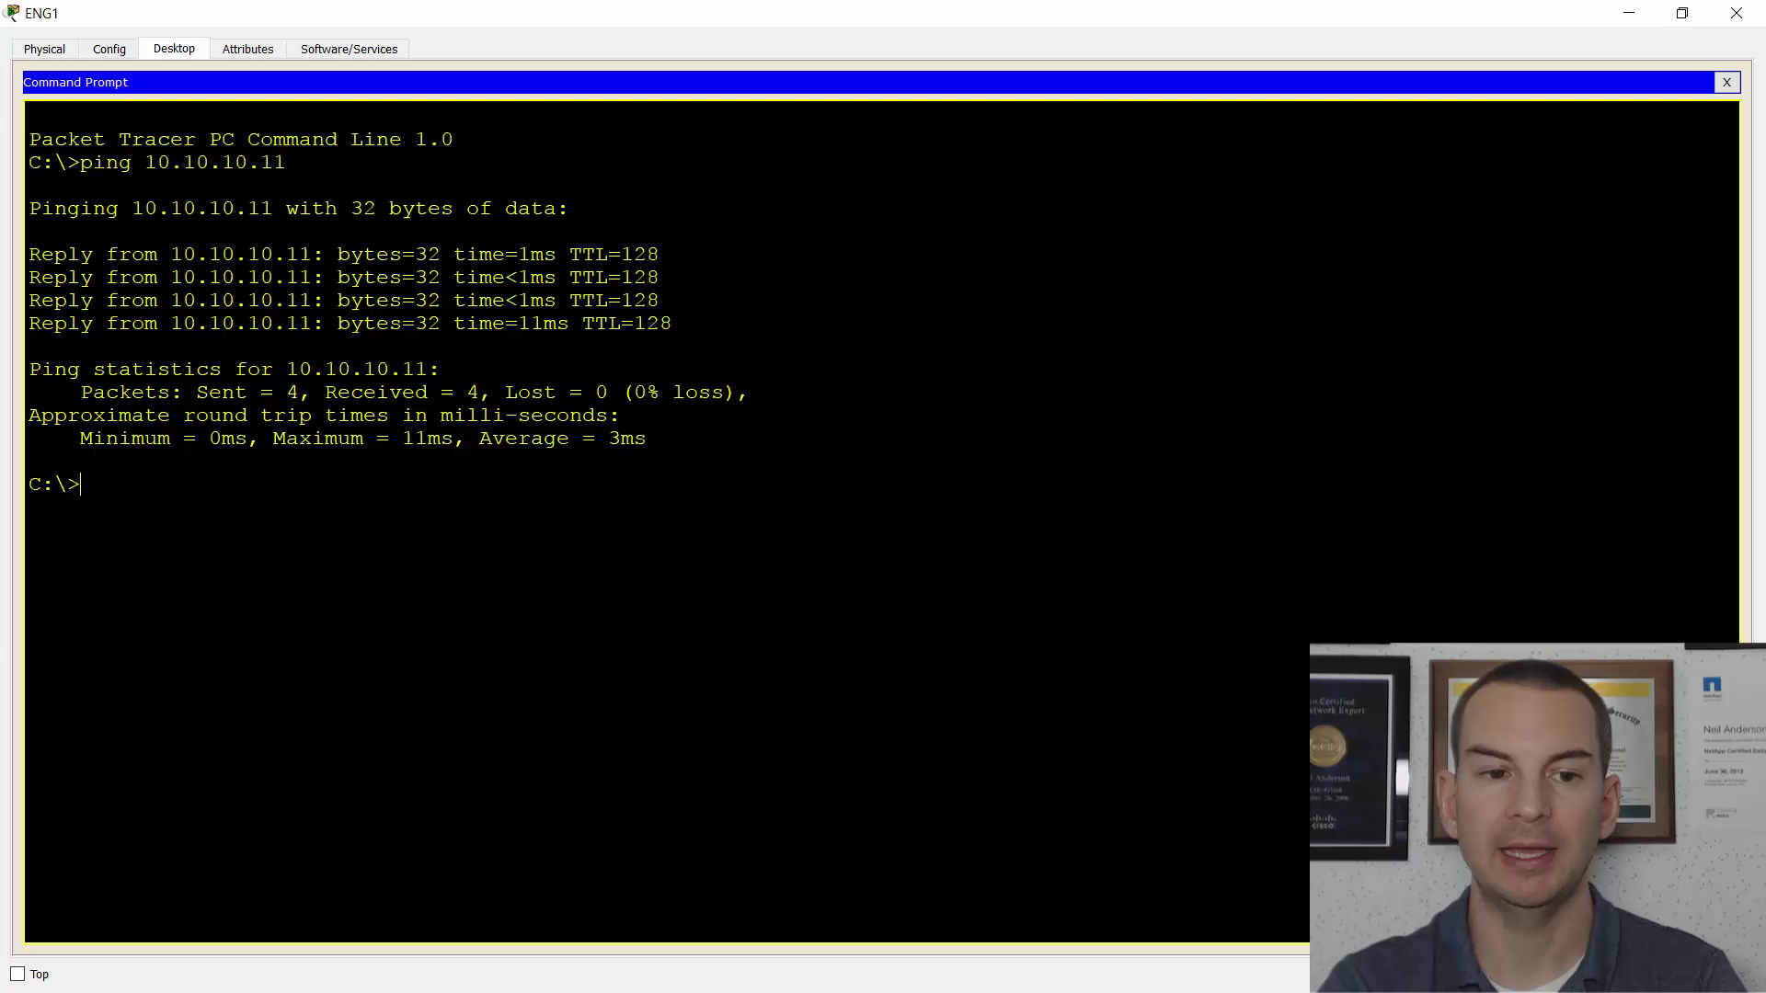
# Ping 10.10.20.12 from ENG1 and abort the ping before it completes
pyautogui.write('ping 1')
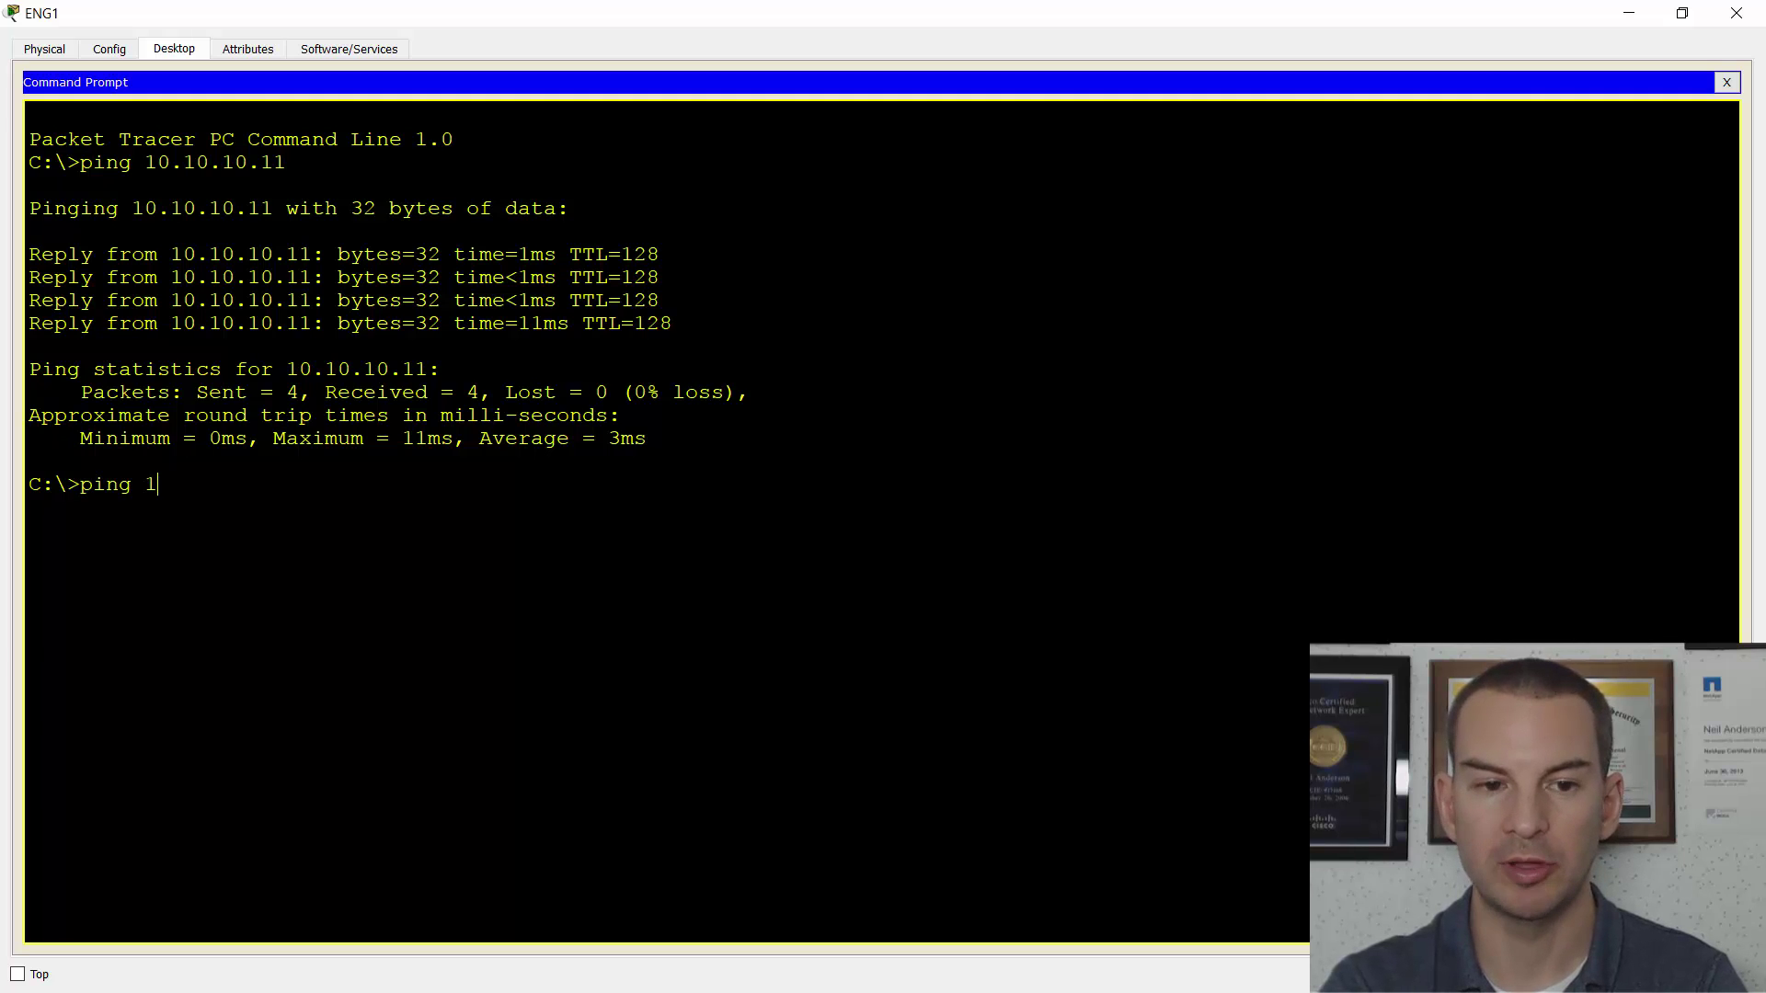
pyautogui.write('0.10.20.12')
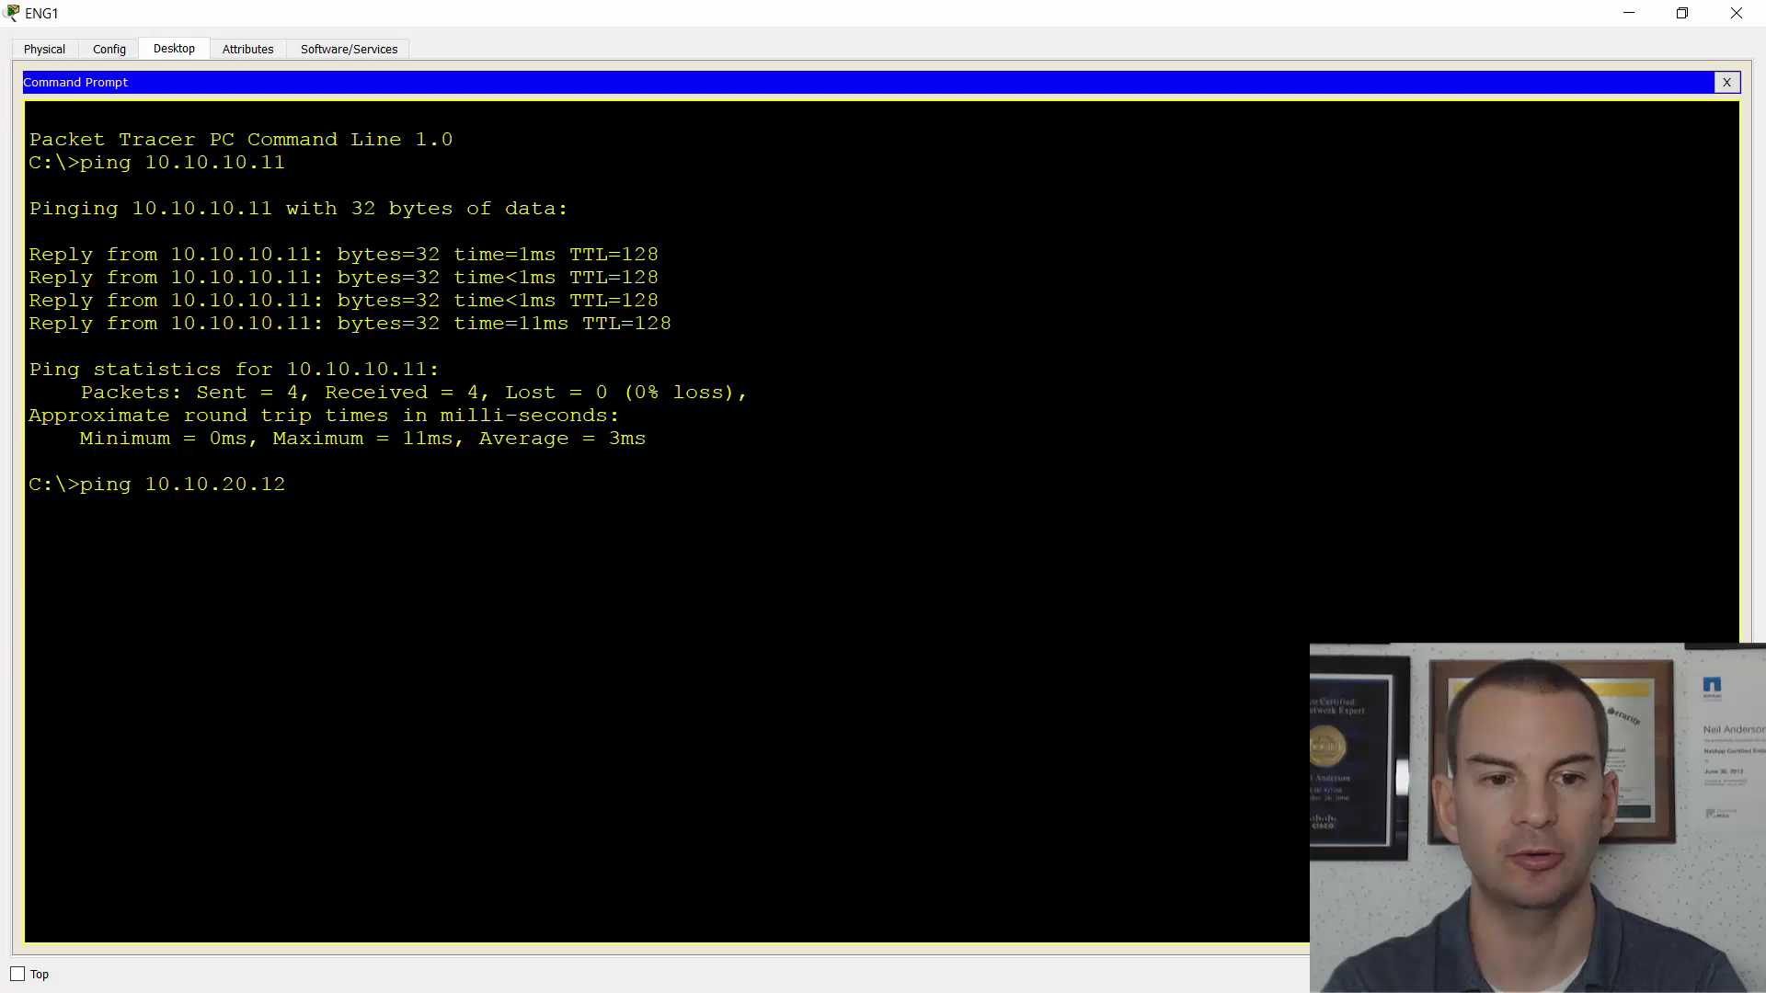
pyautogui.press('Return')
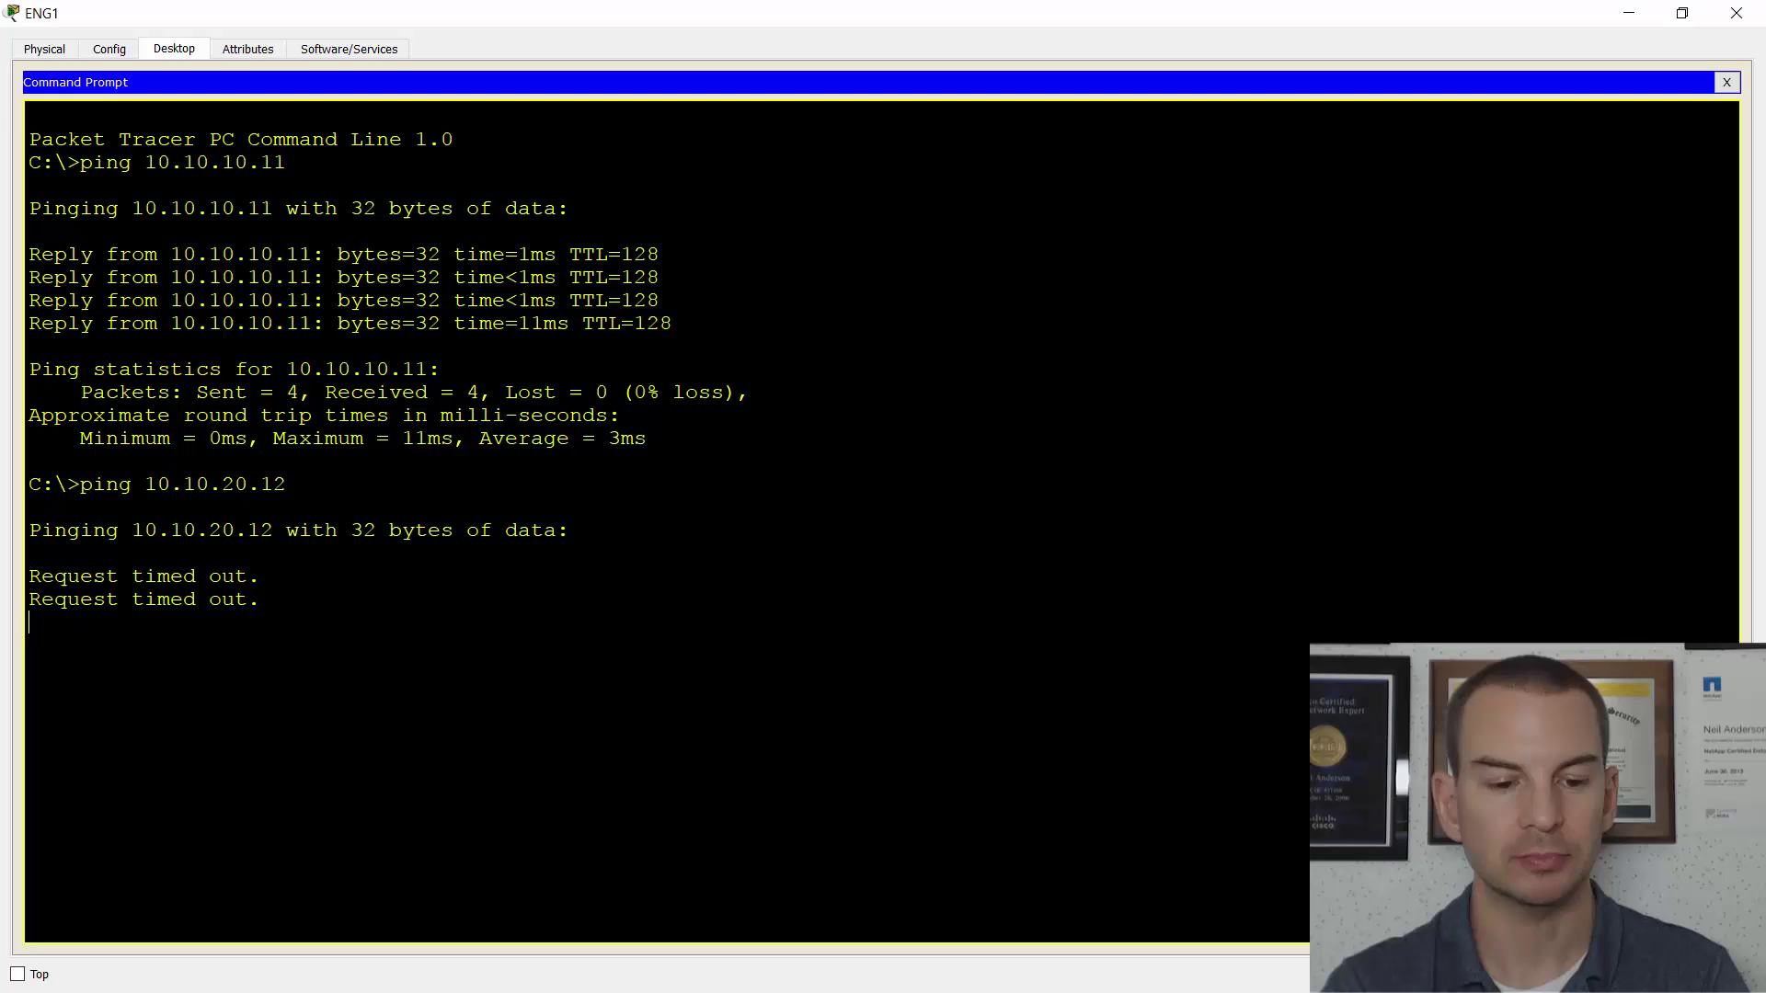
pyautogui.hotkey('ctrl', 'c')
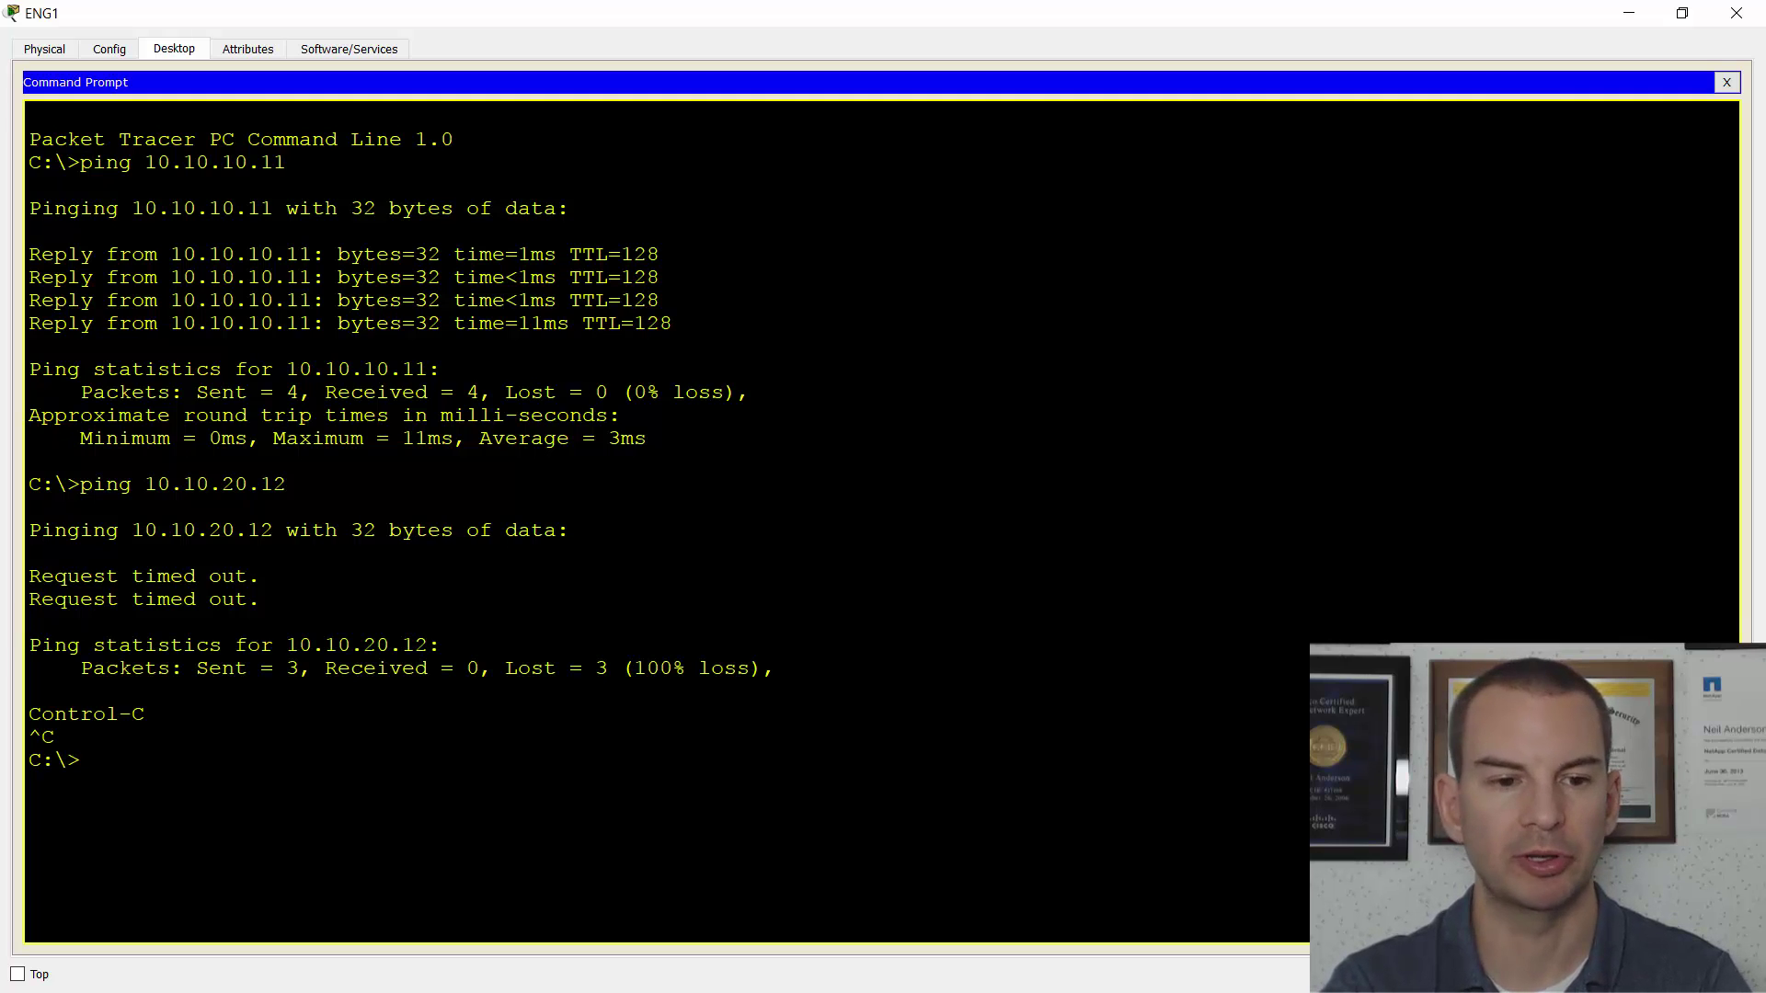
# Ping the broadcast address 10.10.10.255 from ENG1
pyautogui.write('ping 10.')
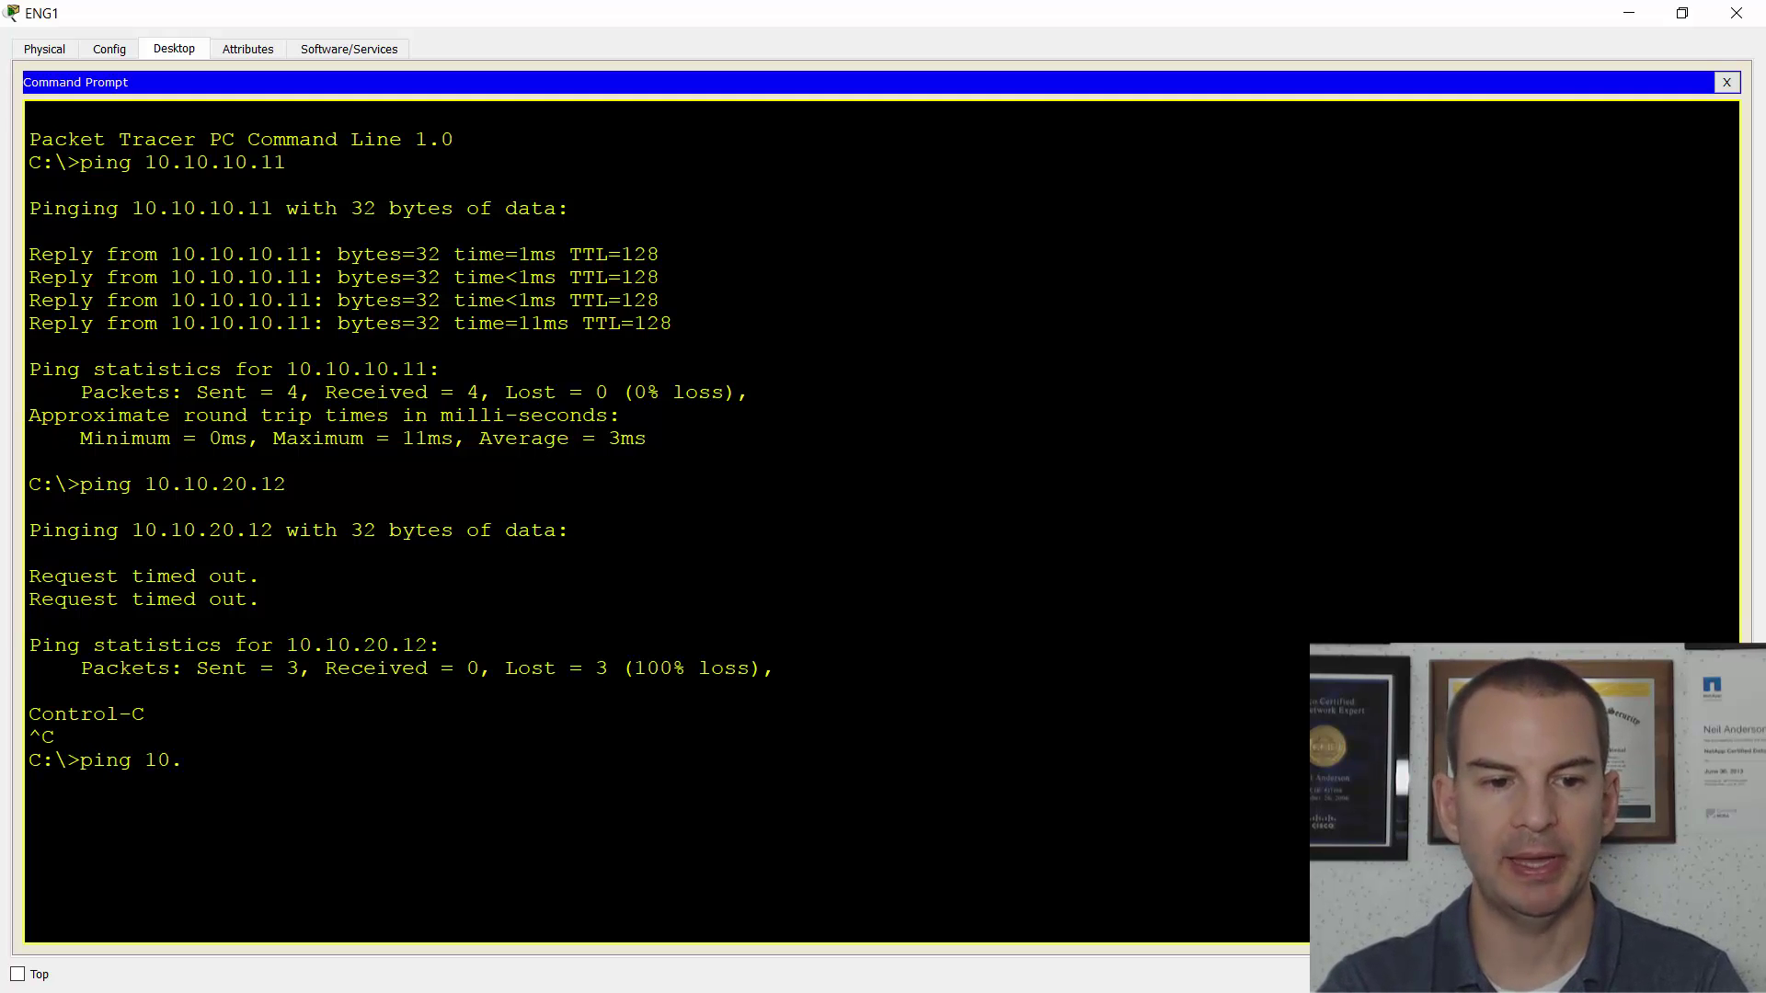
pyautogui.write('10.10.255')
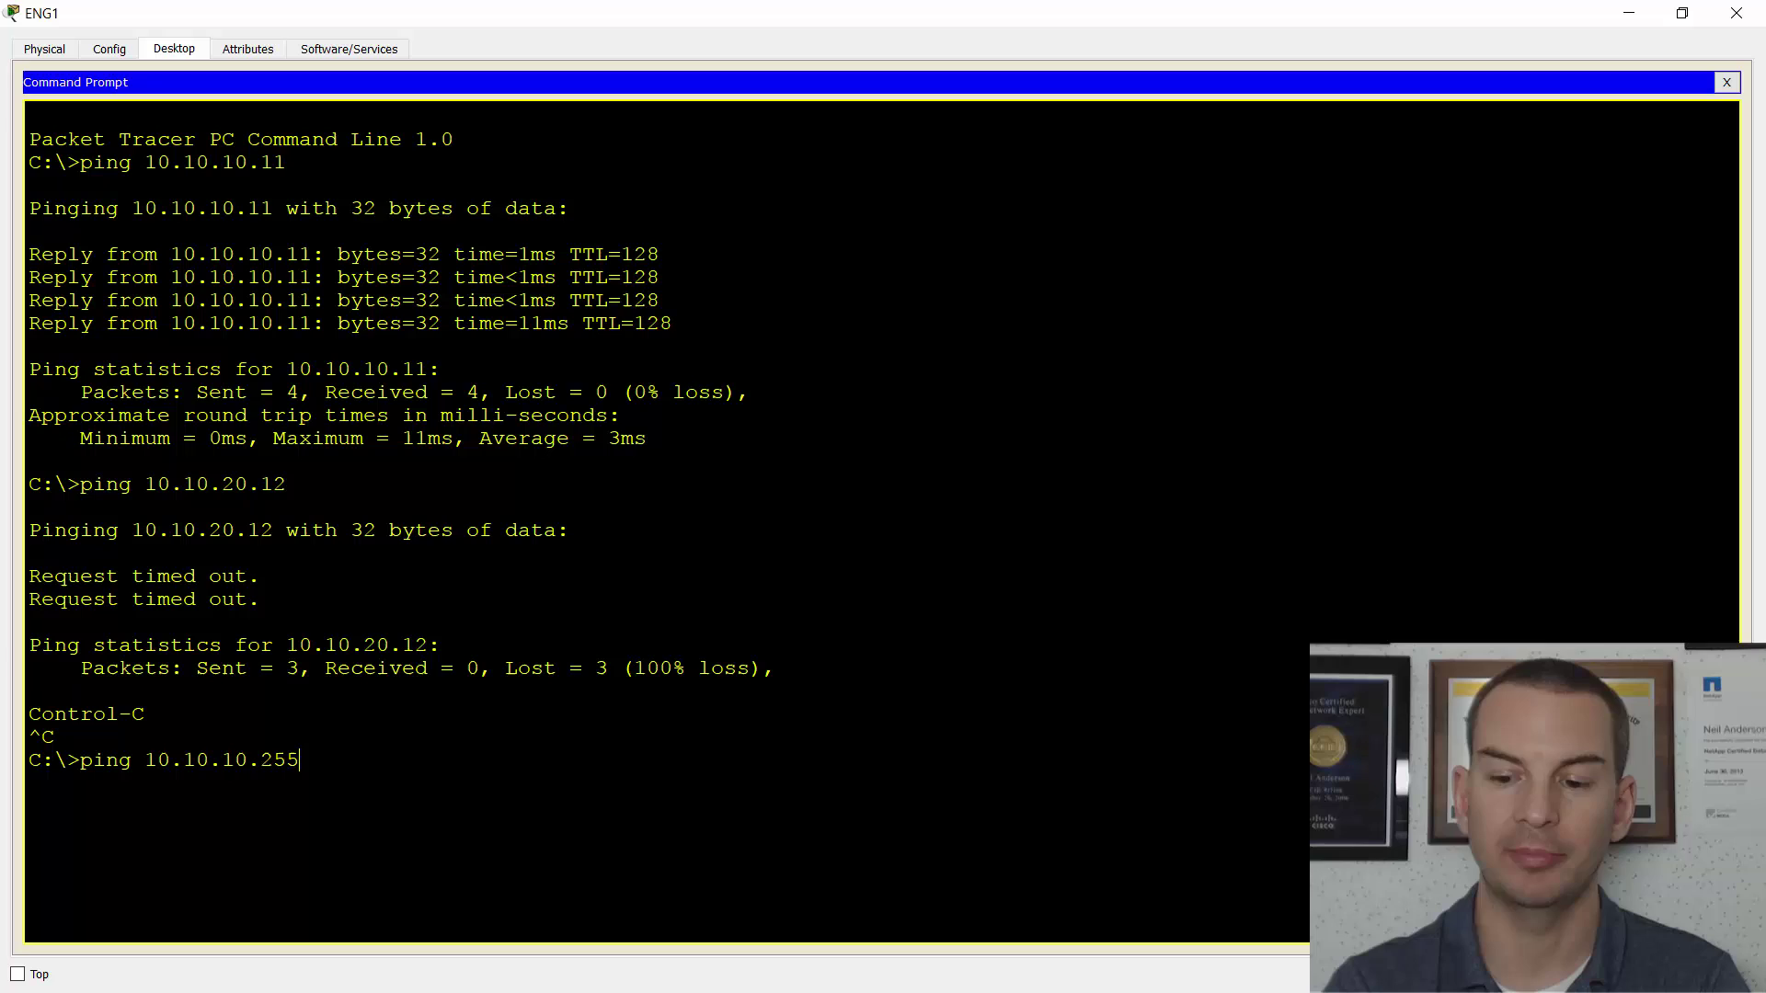
pyautogui.press('Return')
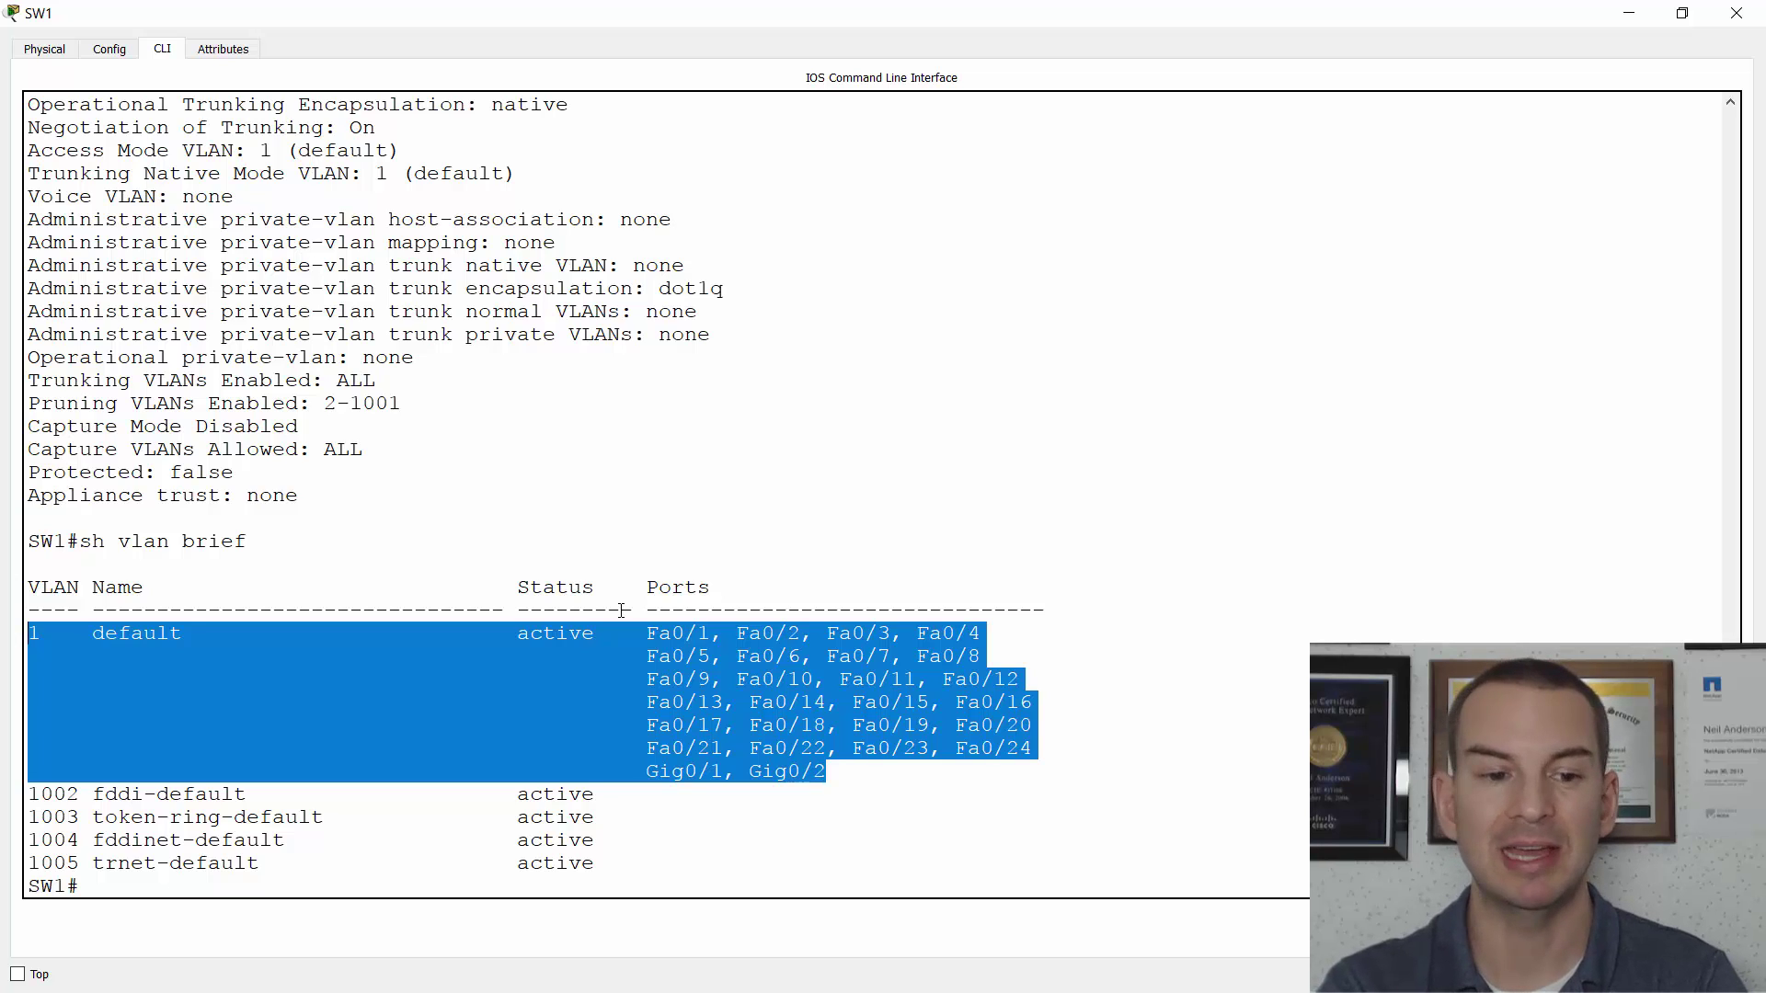
# In SW1's global configuration mode, create VLAN 10 with the name Eng and exit VLAN configuration
pyautogui.write('config t')
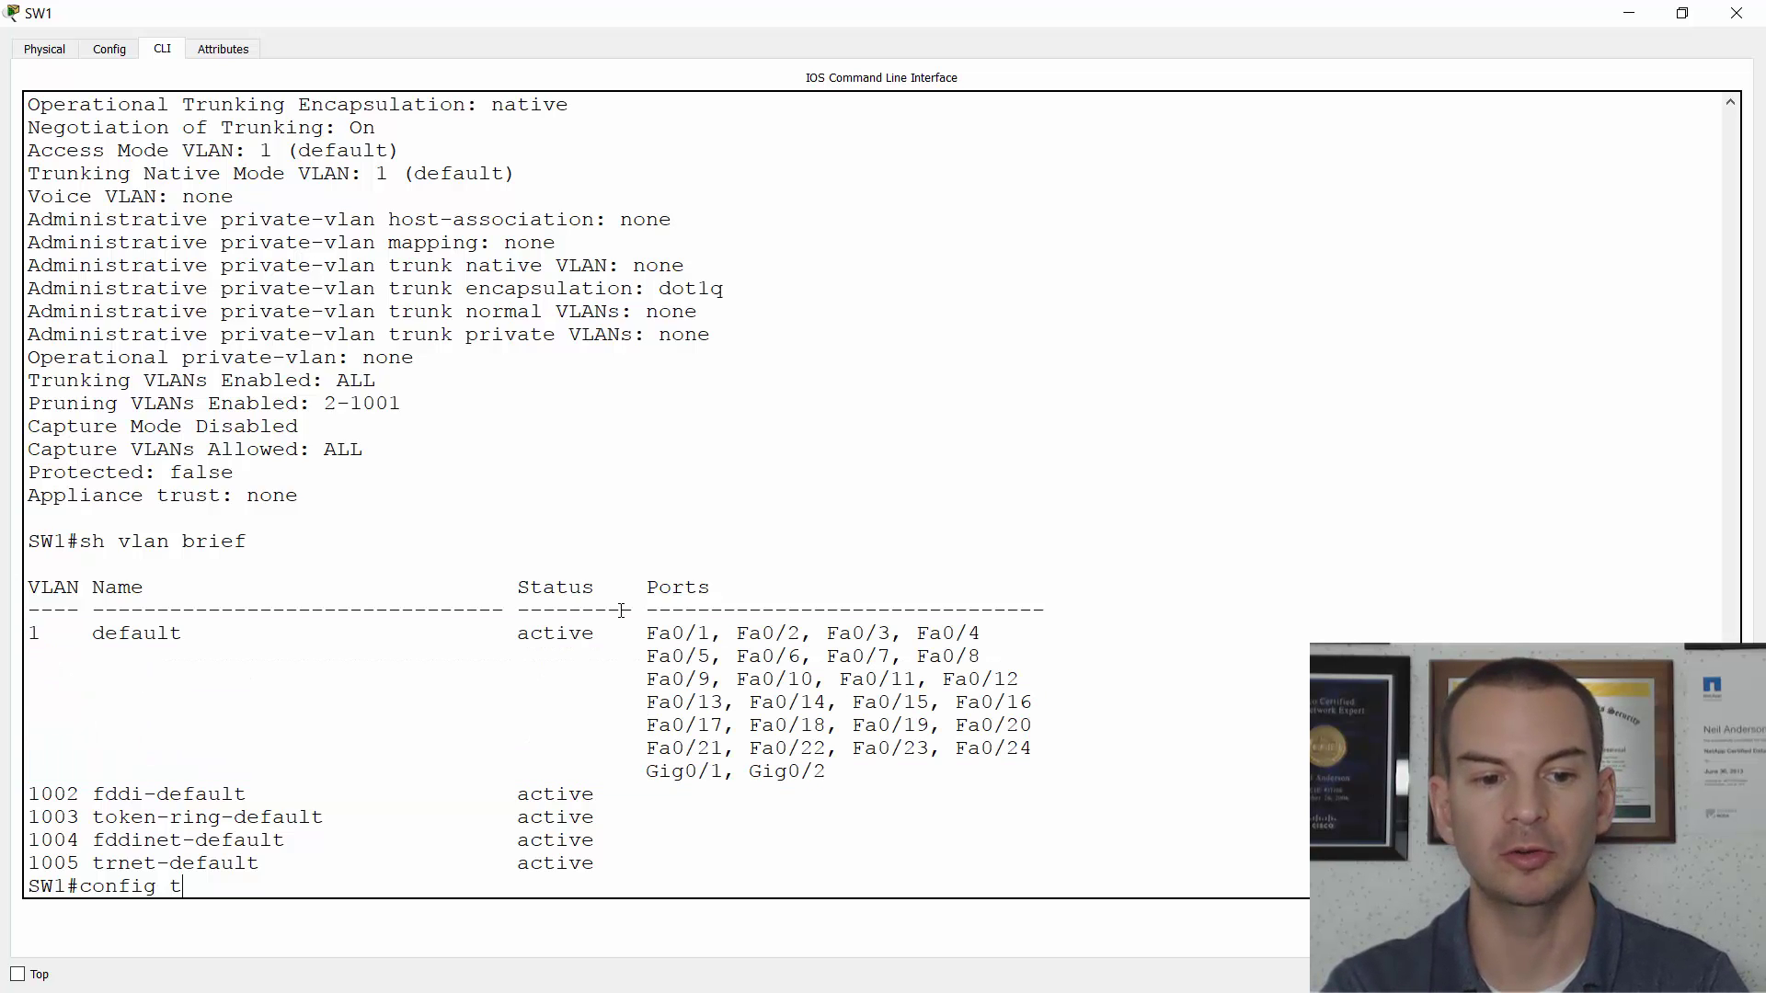
pyautogui.press('Return')
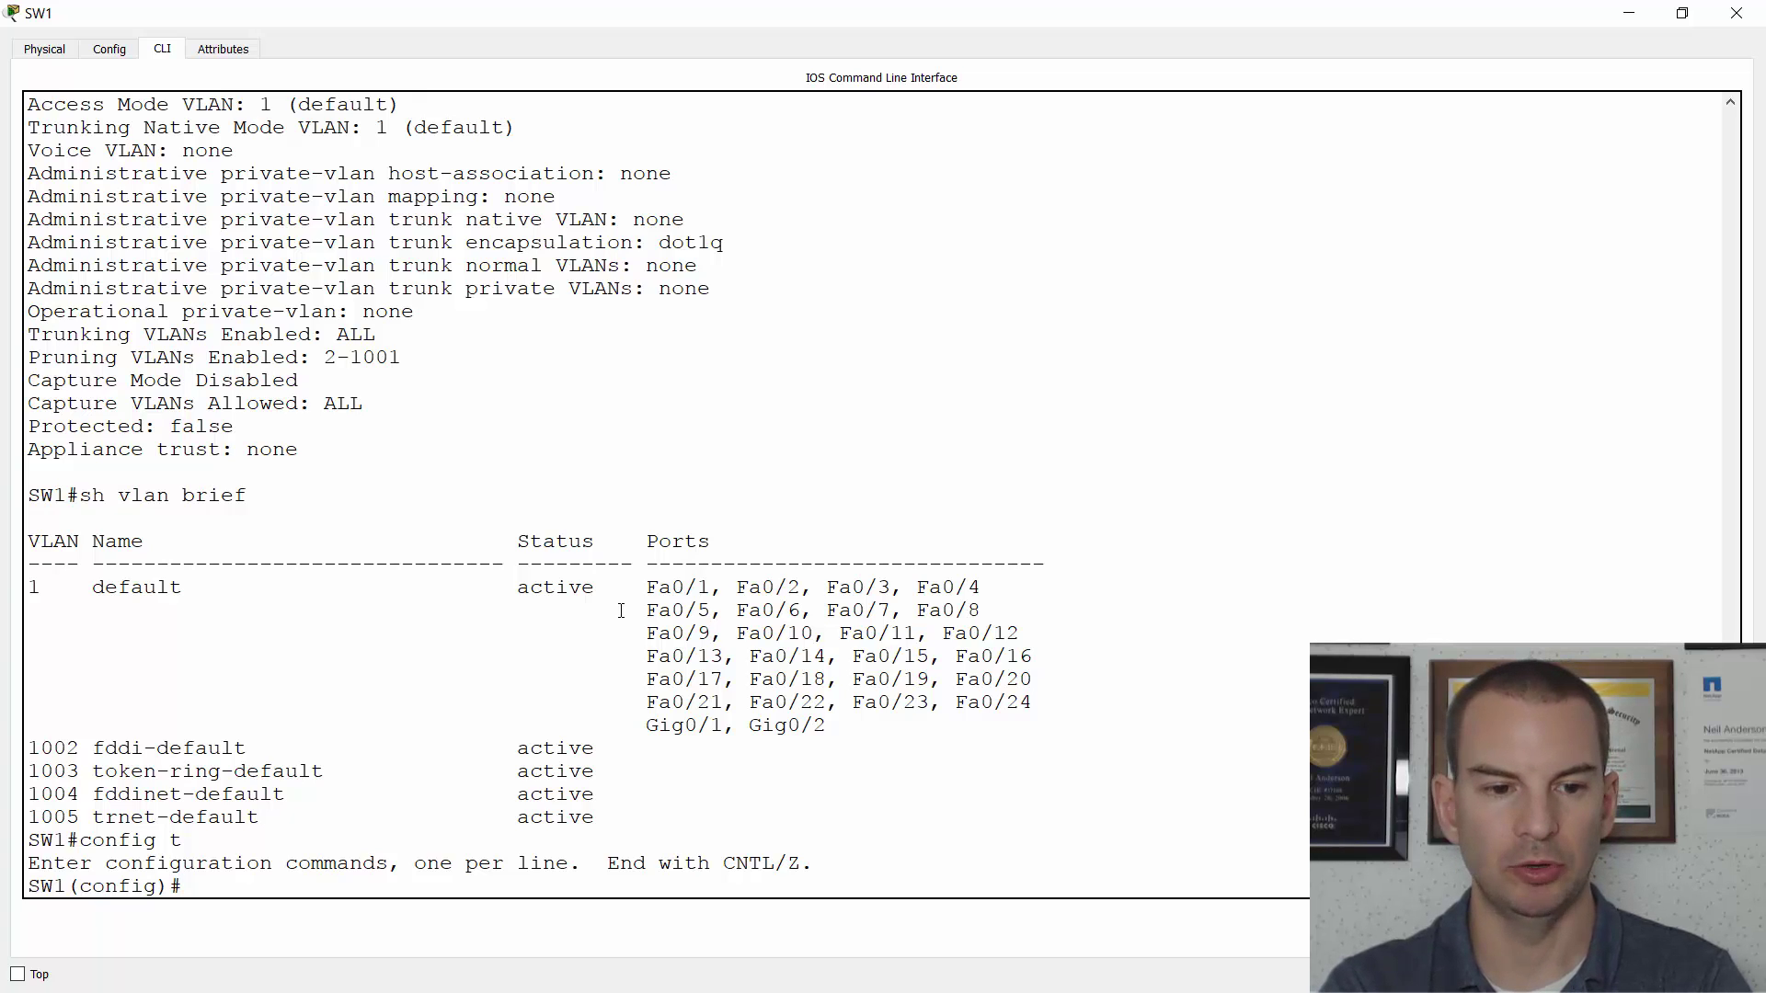
pyautogui.write('vlan')
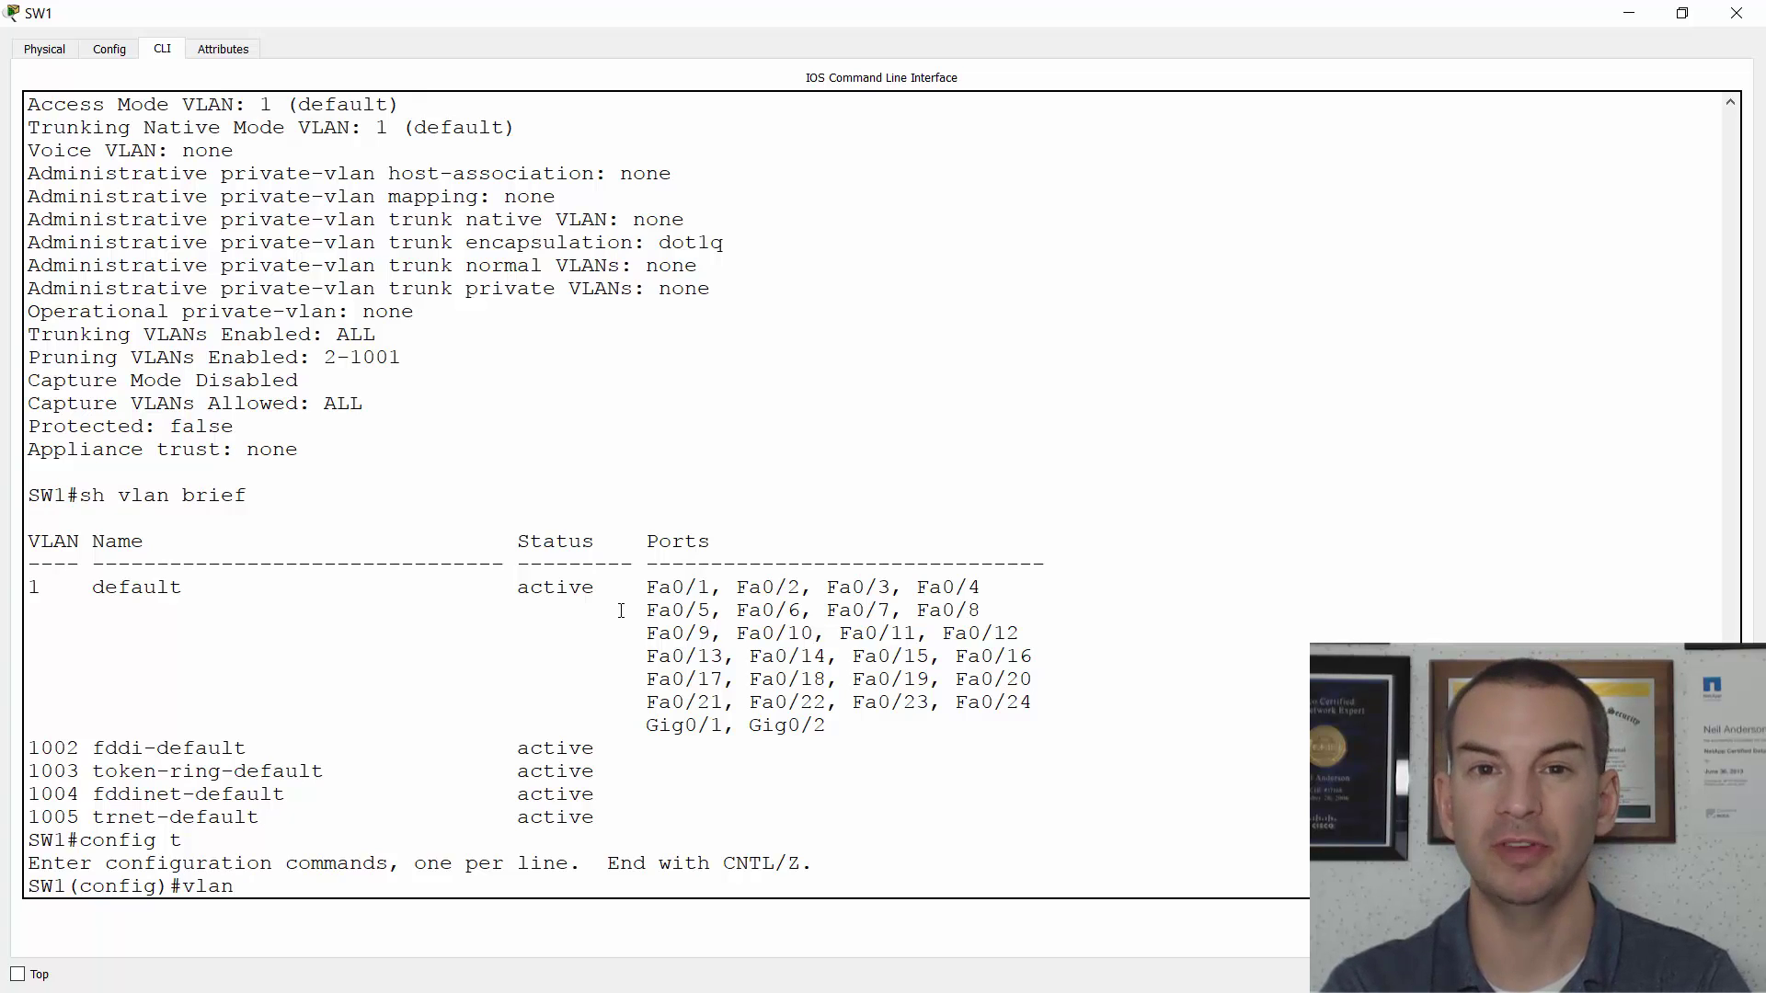
pyautogui.write(' 10')
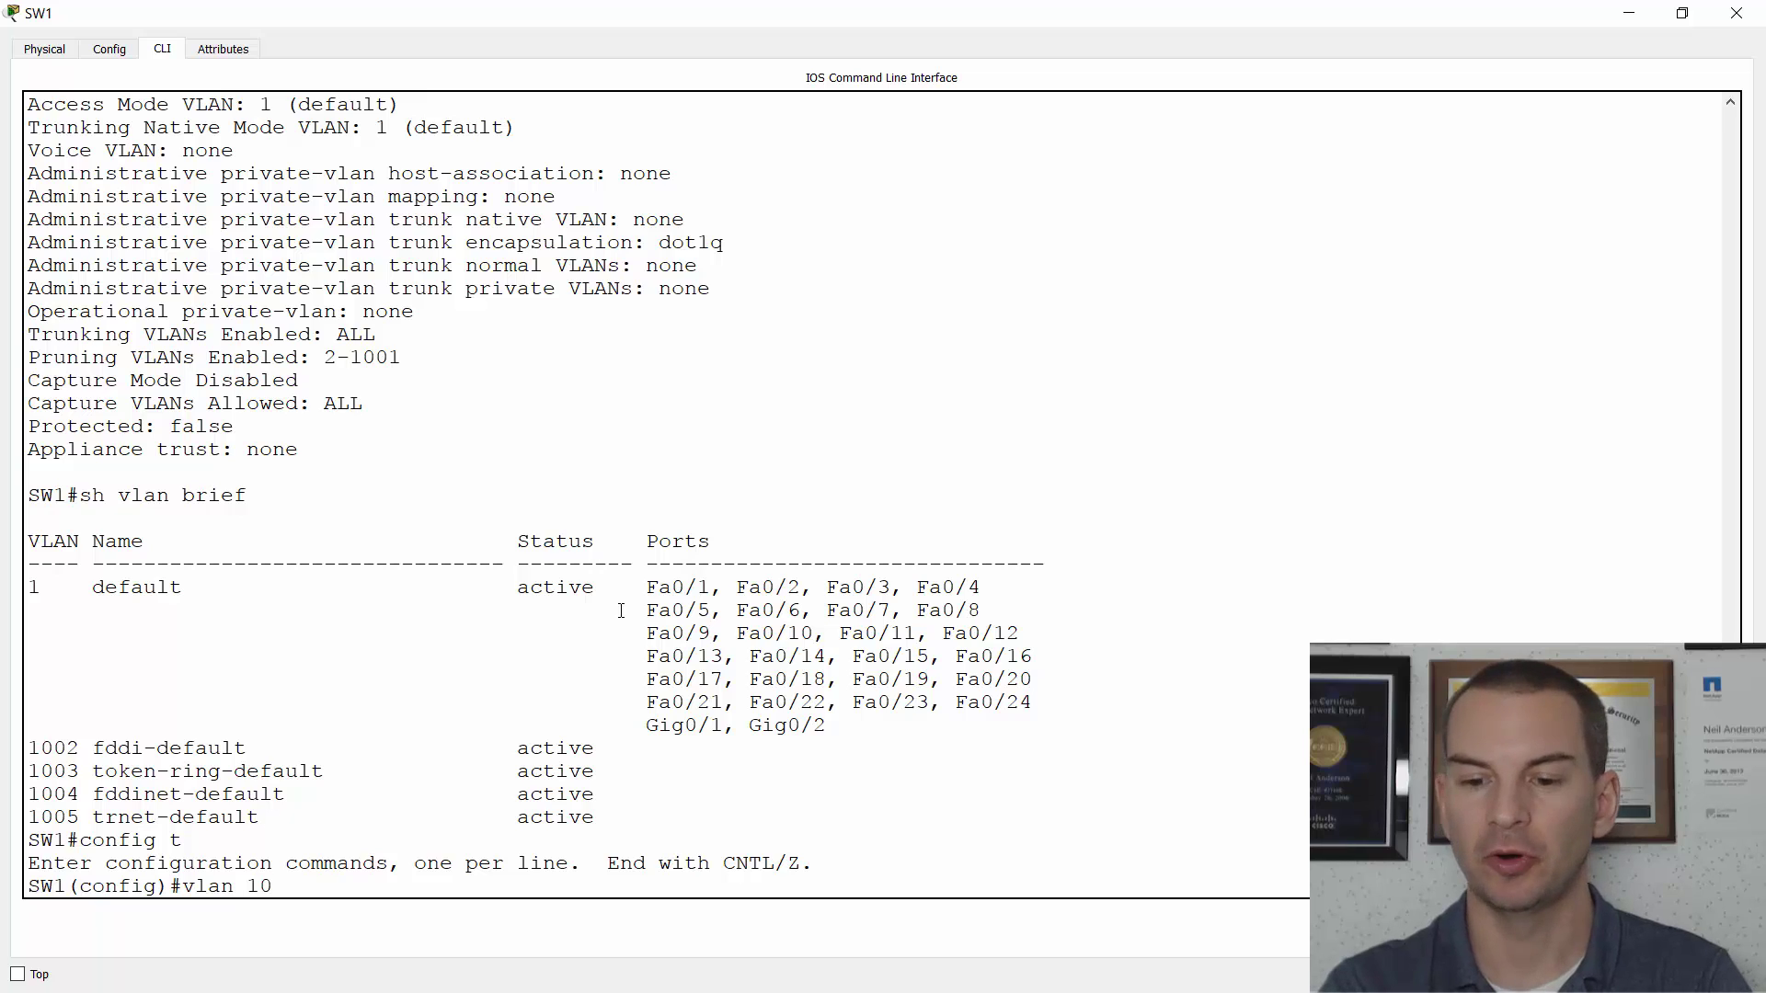
pyautogui.press('Return')
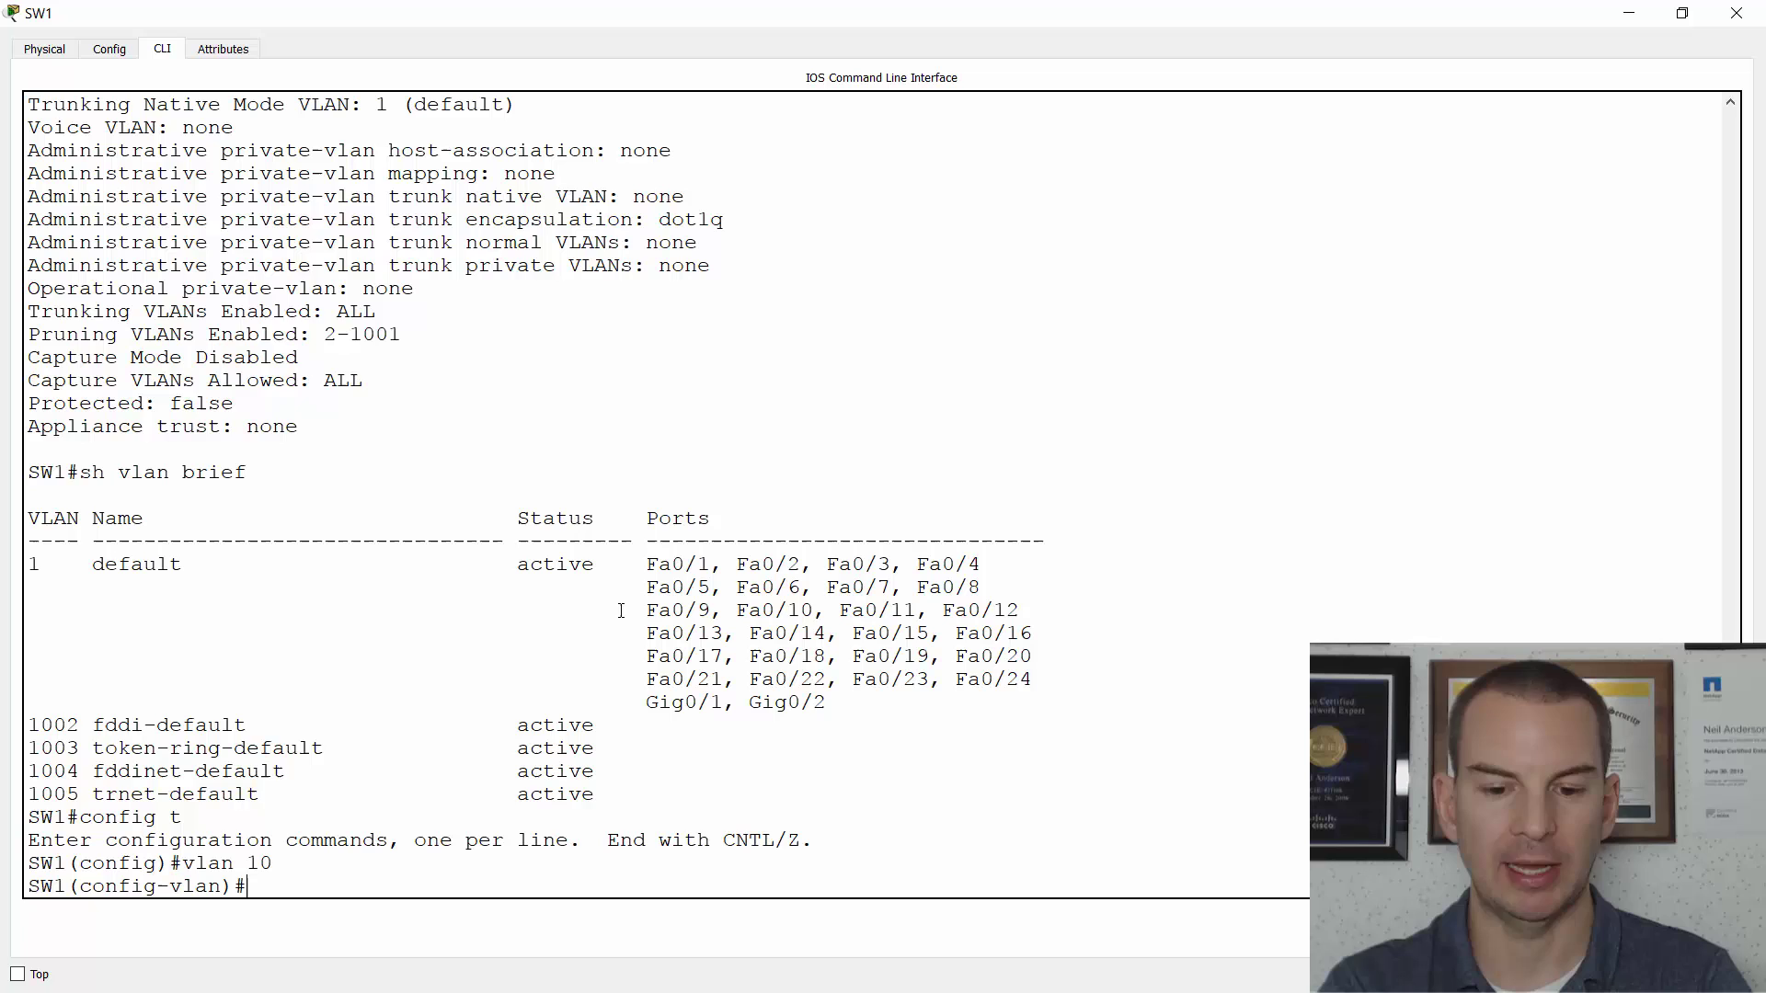
pyautogui.write('name Eng')
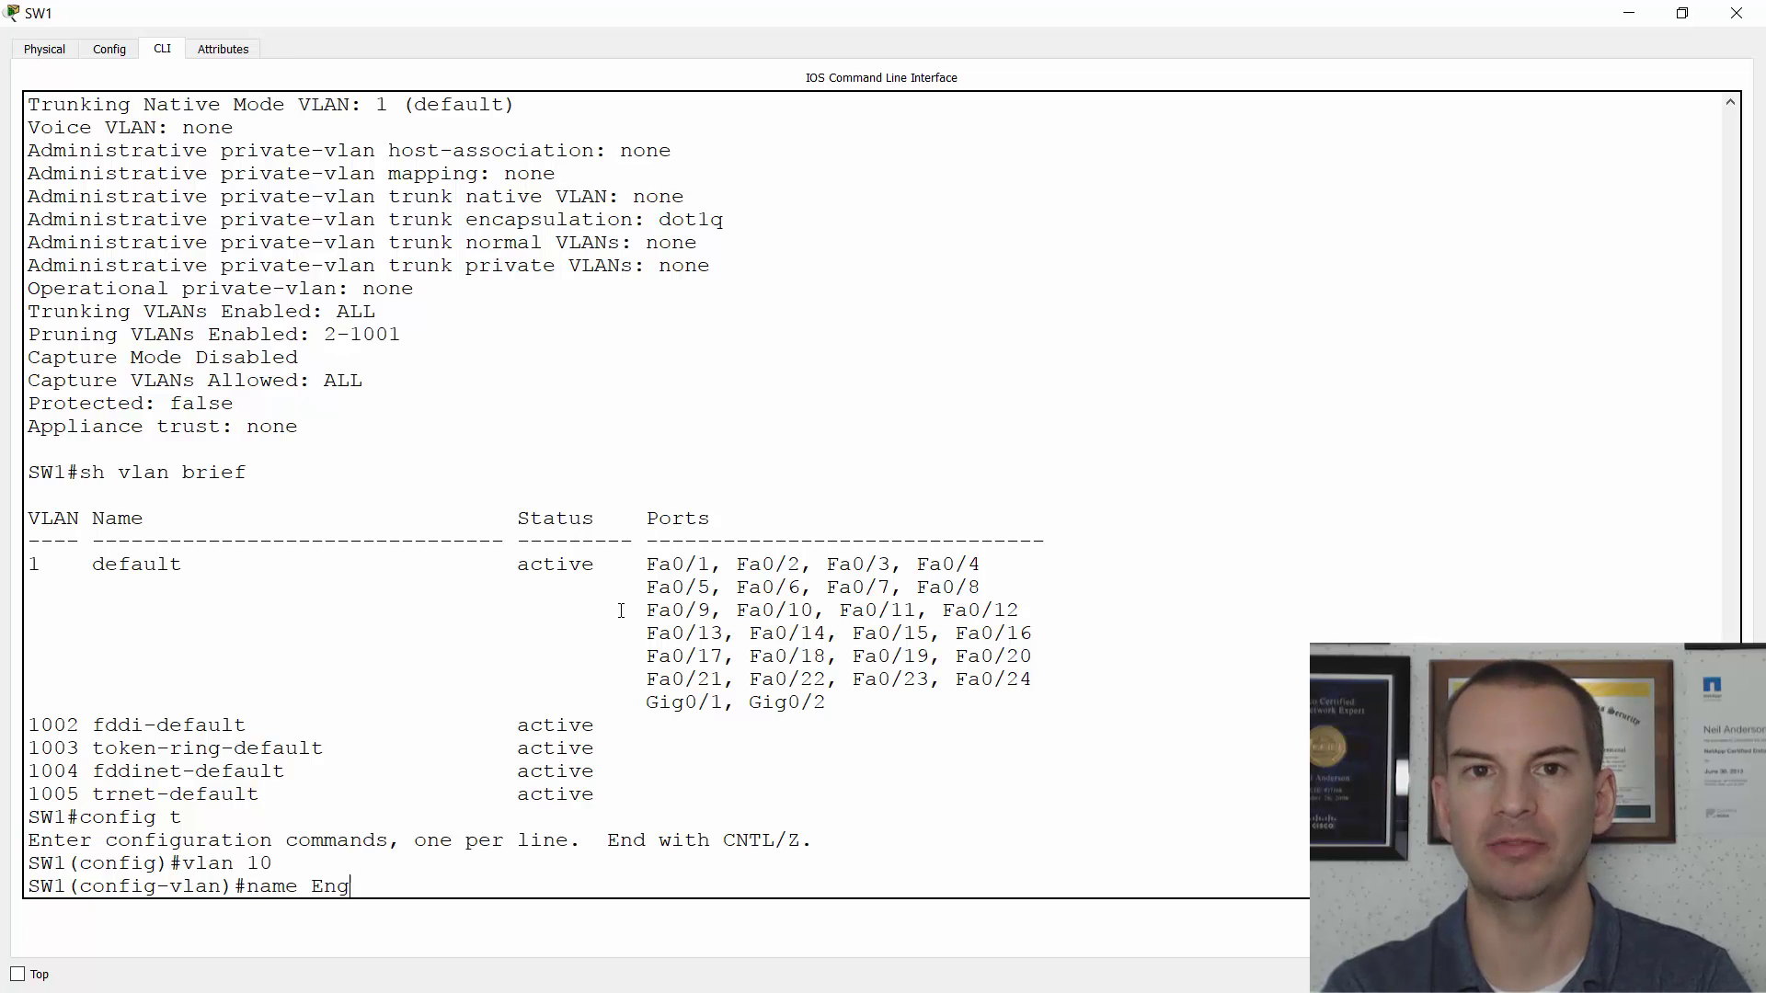
pyautogui.press('Return')
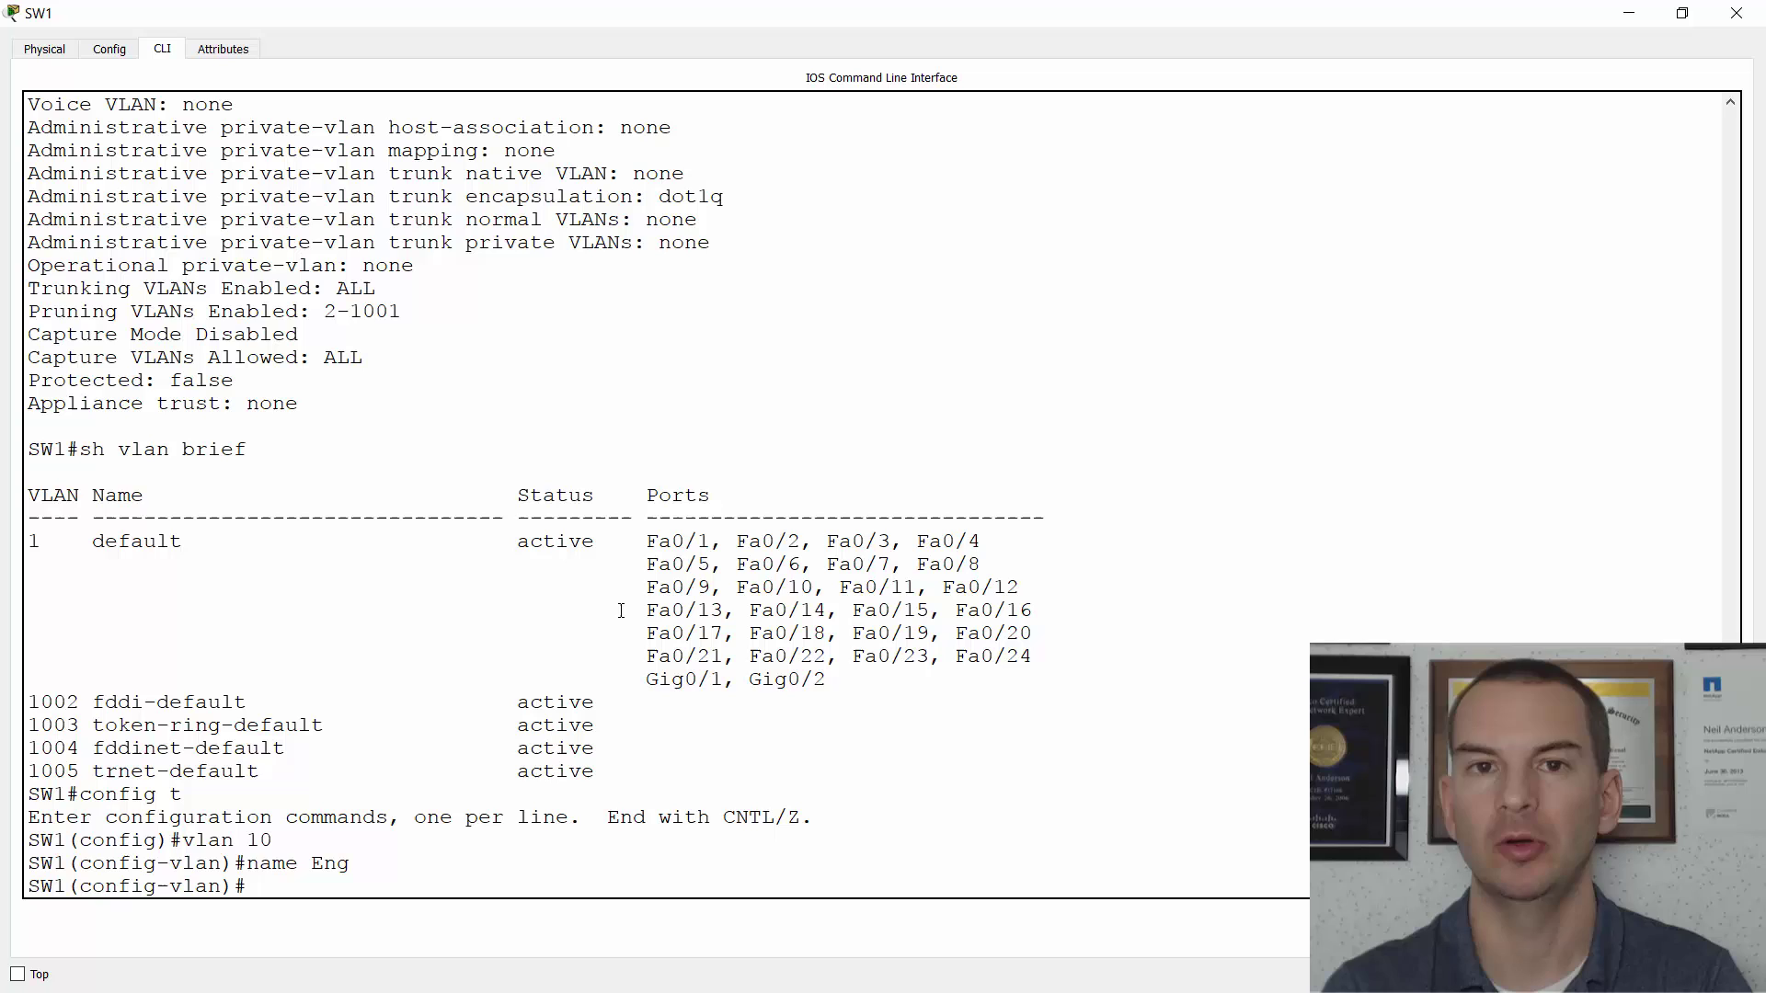
pyautogui.write('exit')
pyautogui.press('Return')
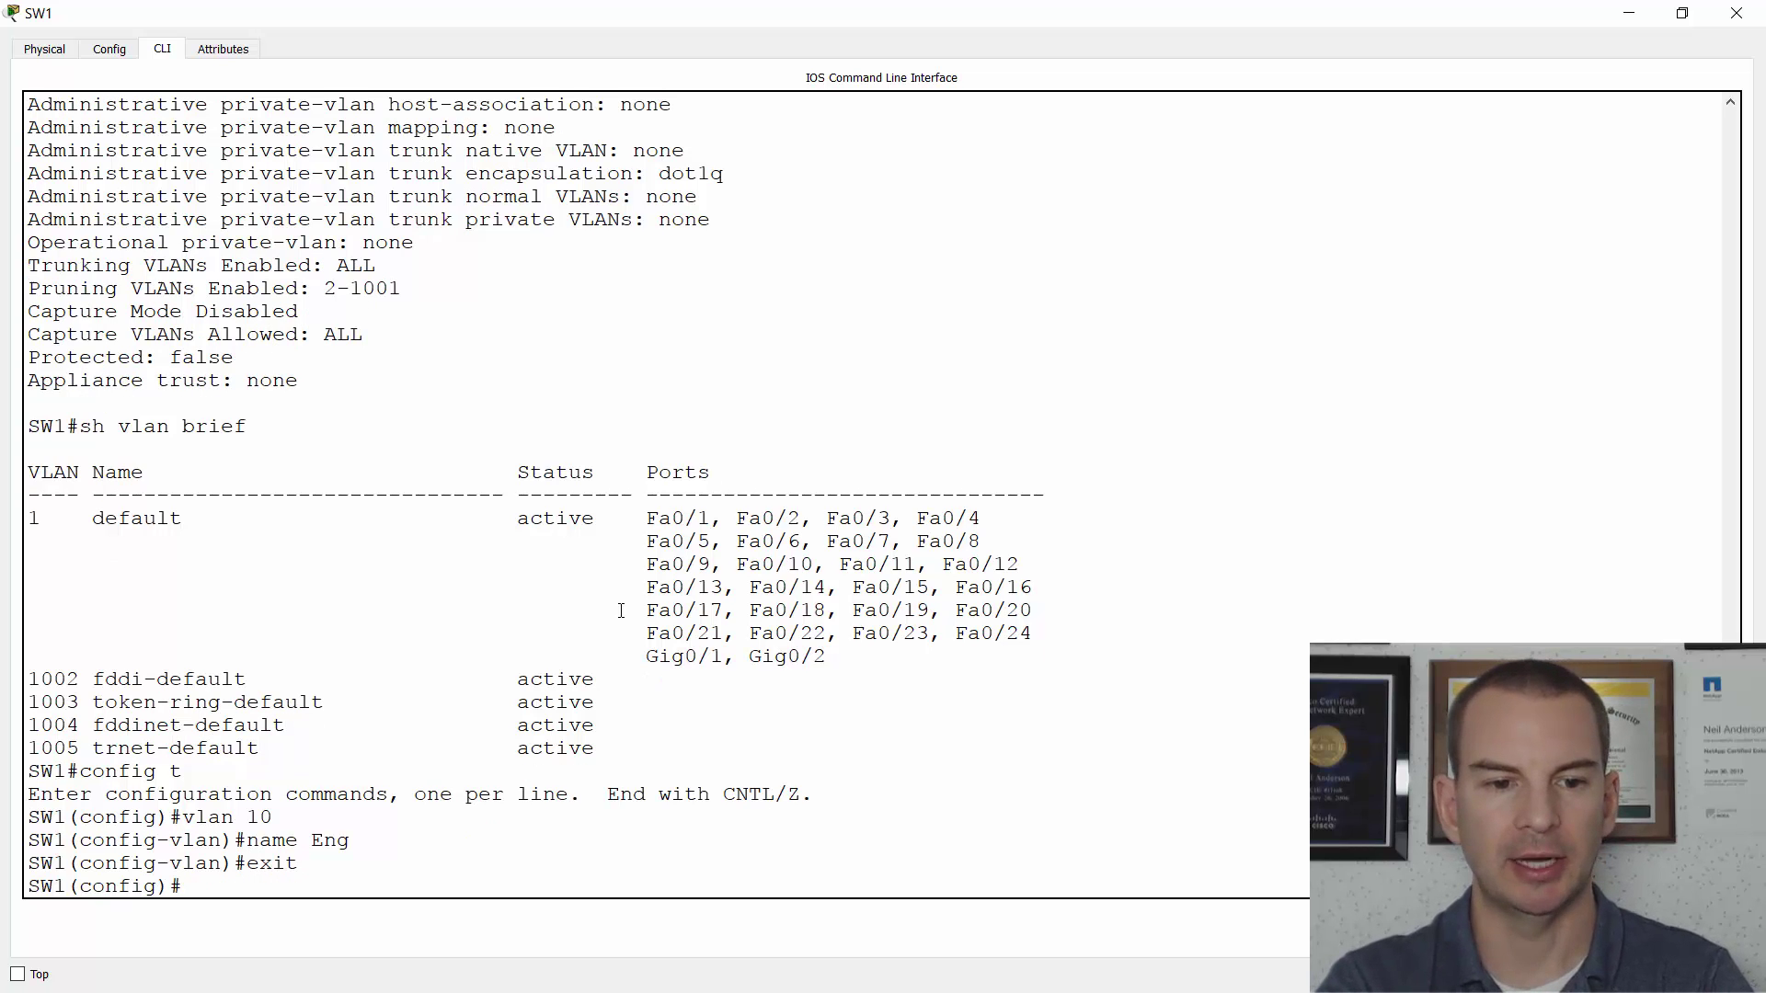
# Create VLAN 20 on SW1 with the name Sales and return to global configuration mode
pyautogui.write('vlan 20')
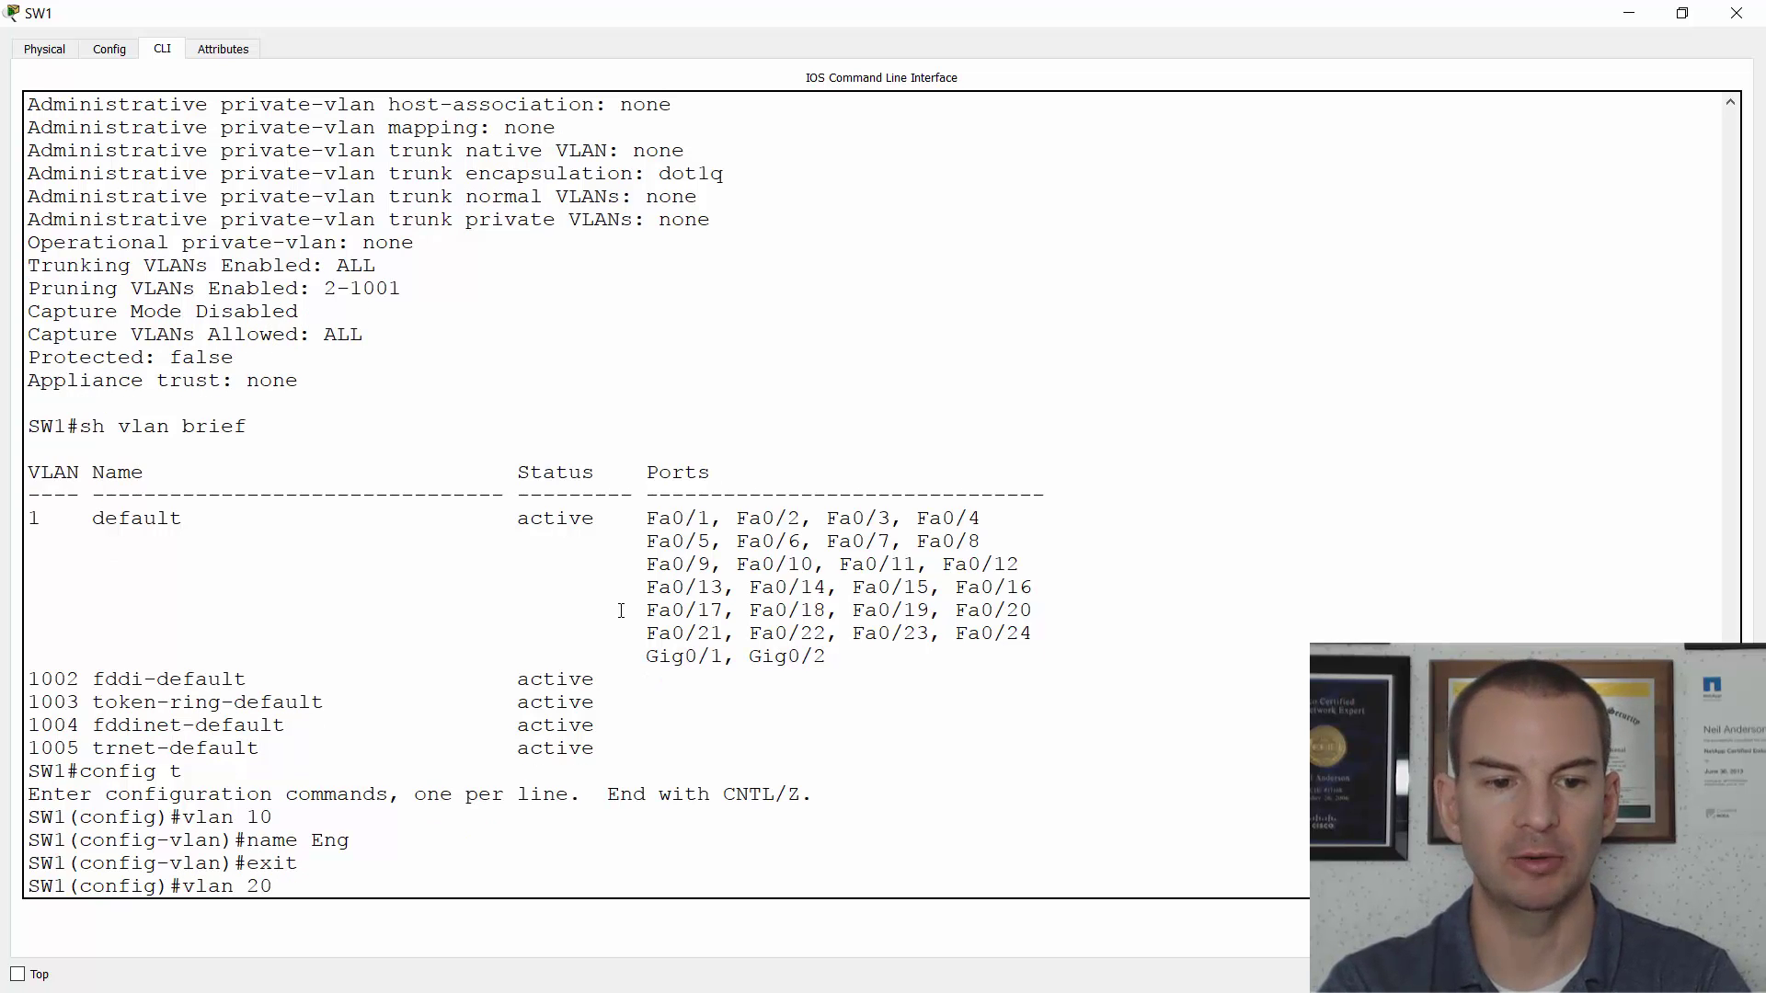
pyautogui.press('Return')
pyautogui.write('na')
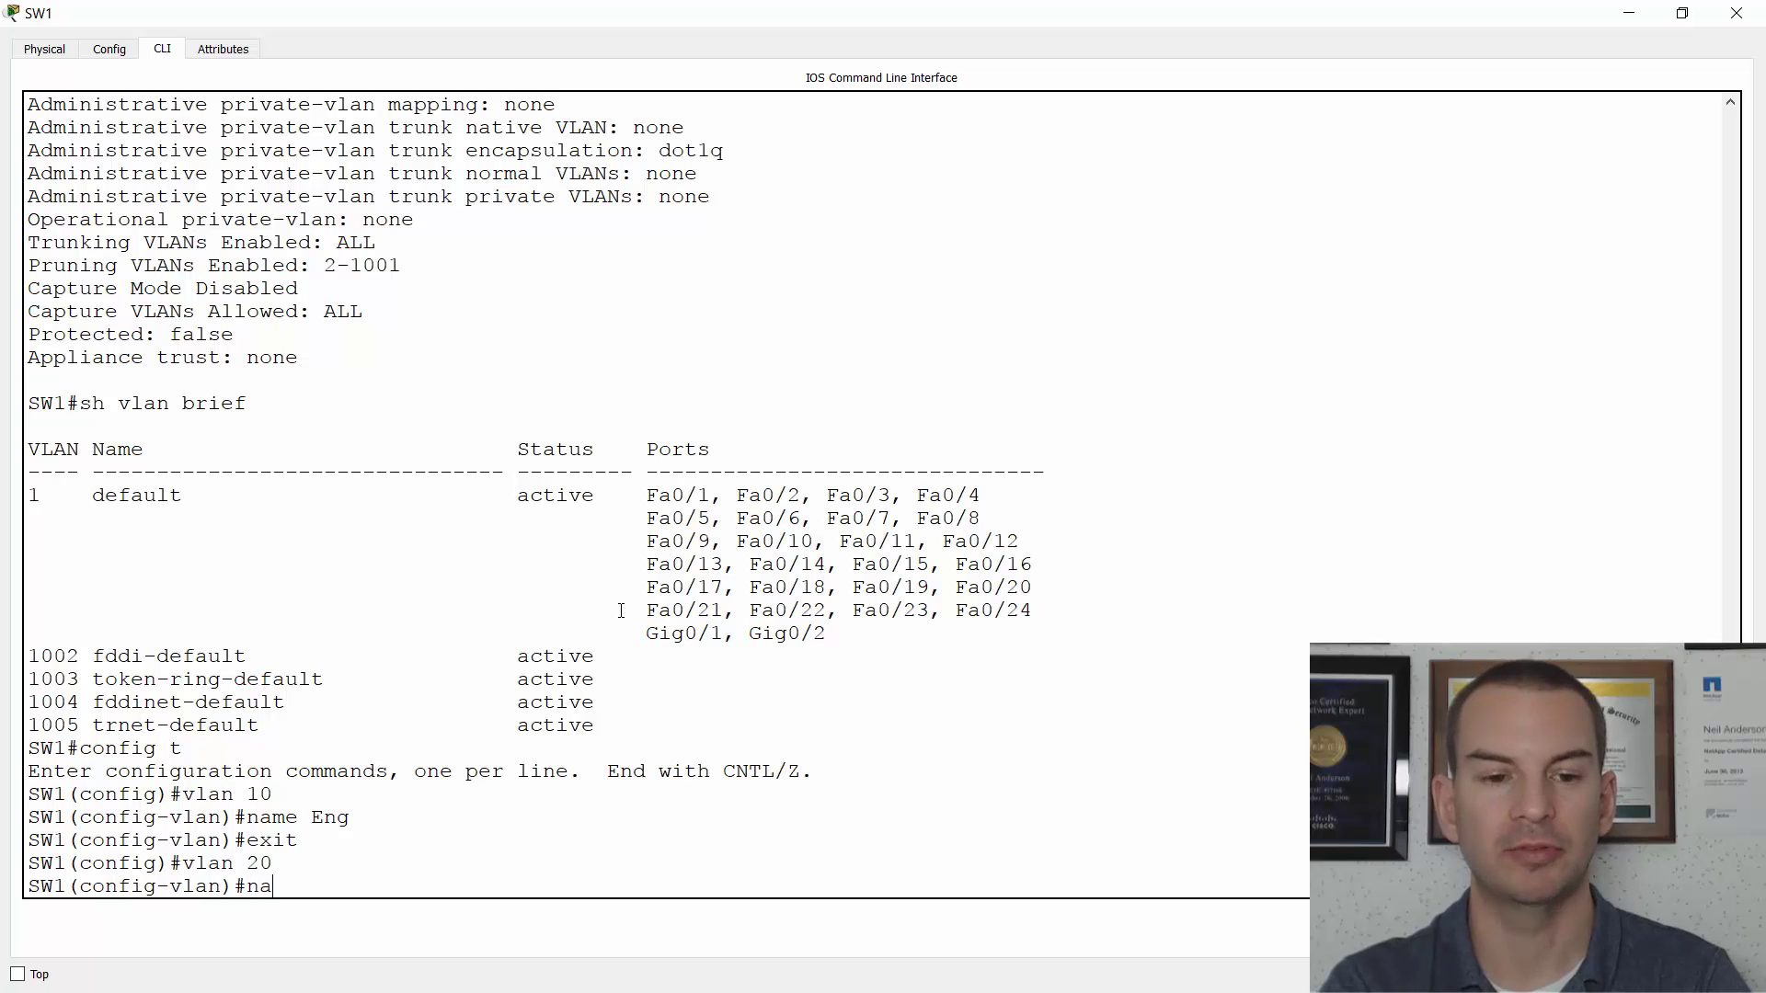
pyautogui.write('me Sales')
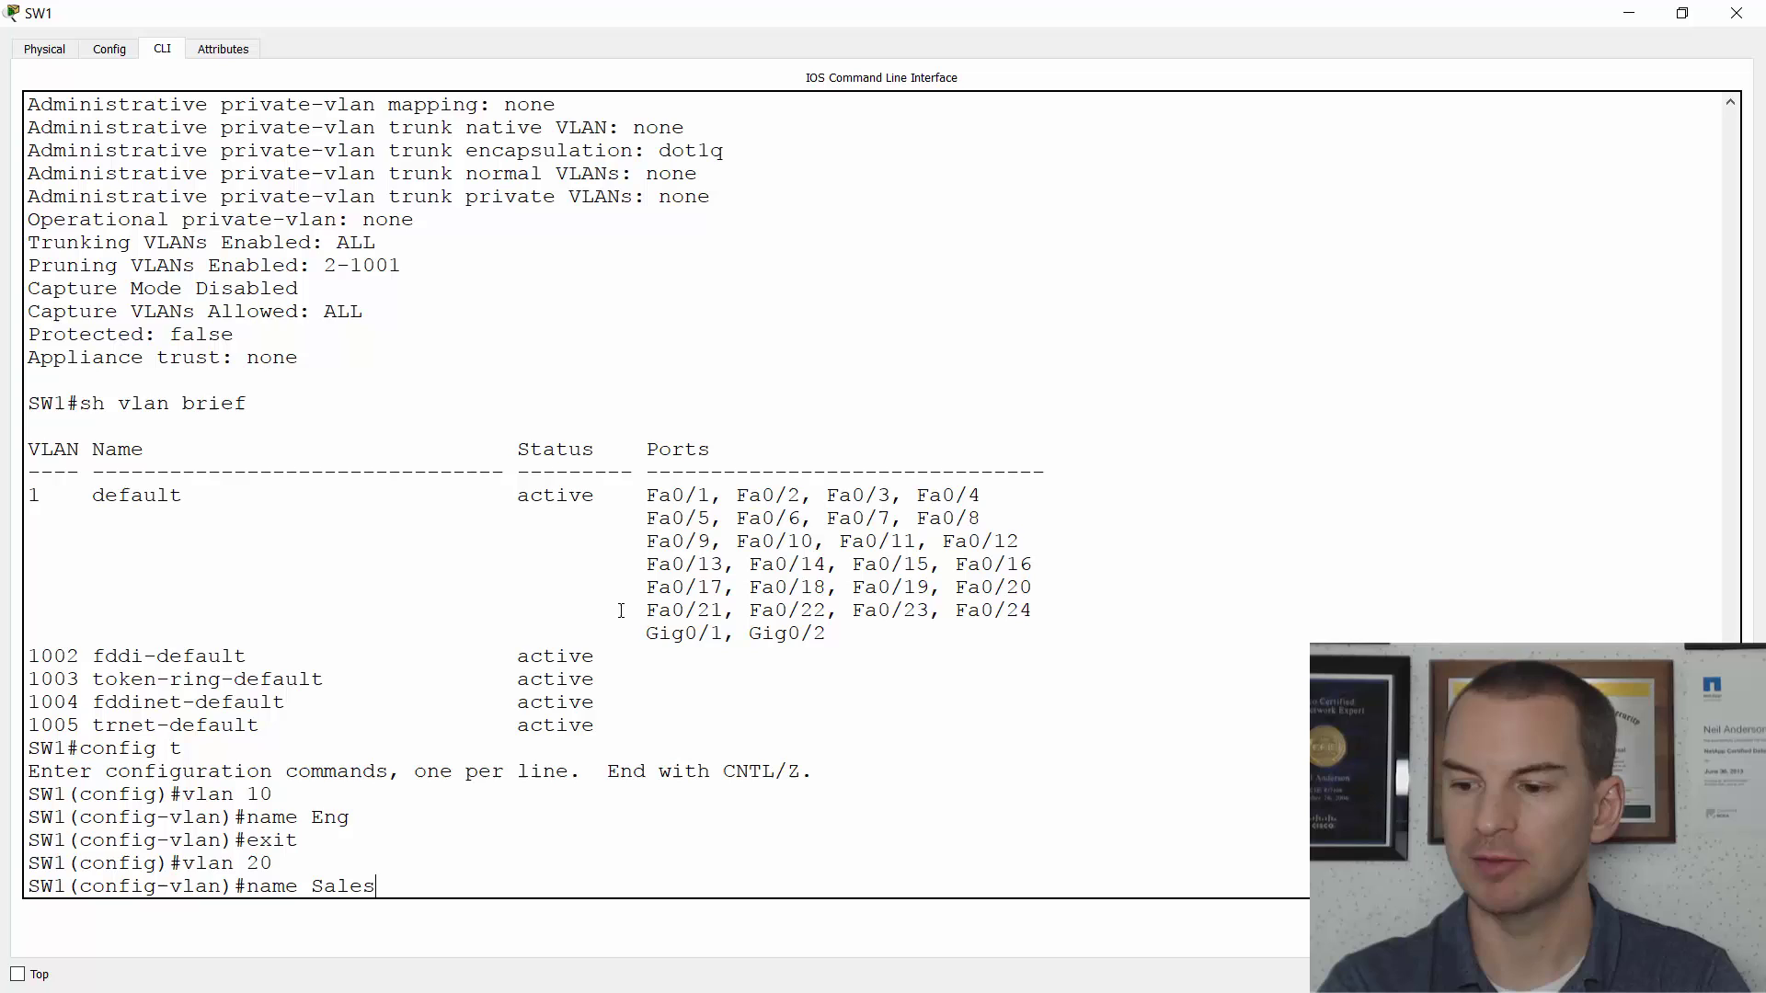
pyautogui.press('Return')
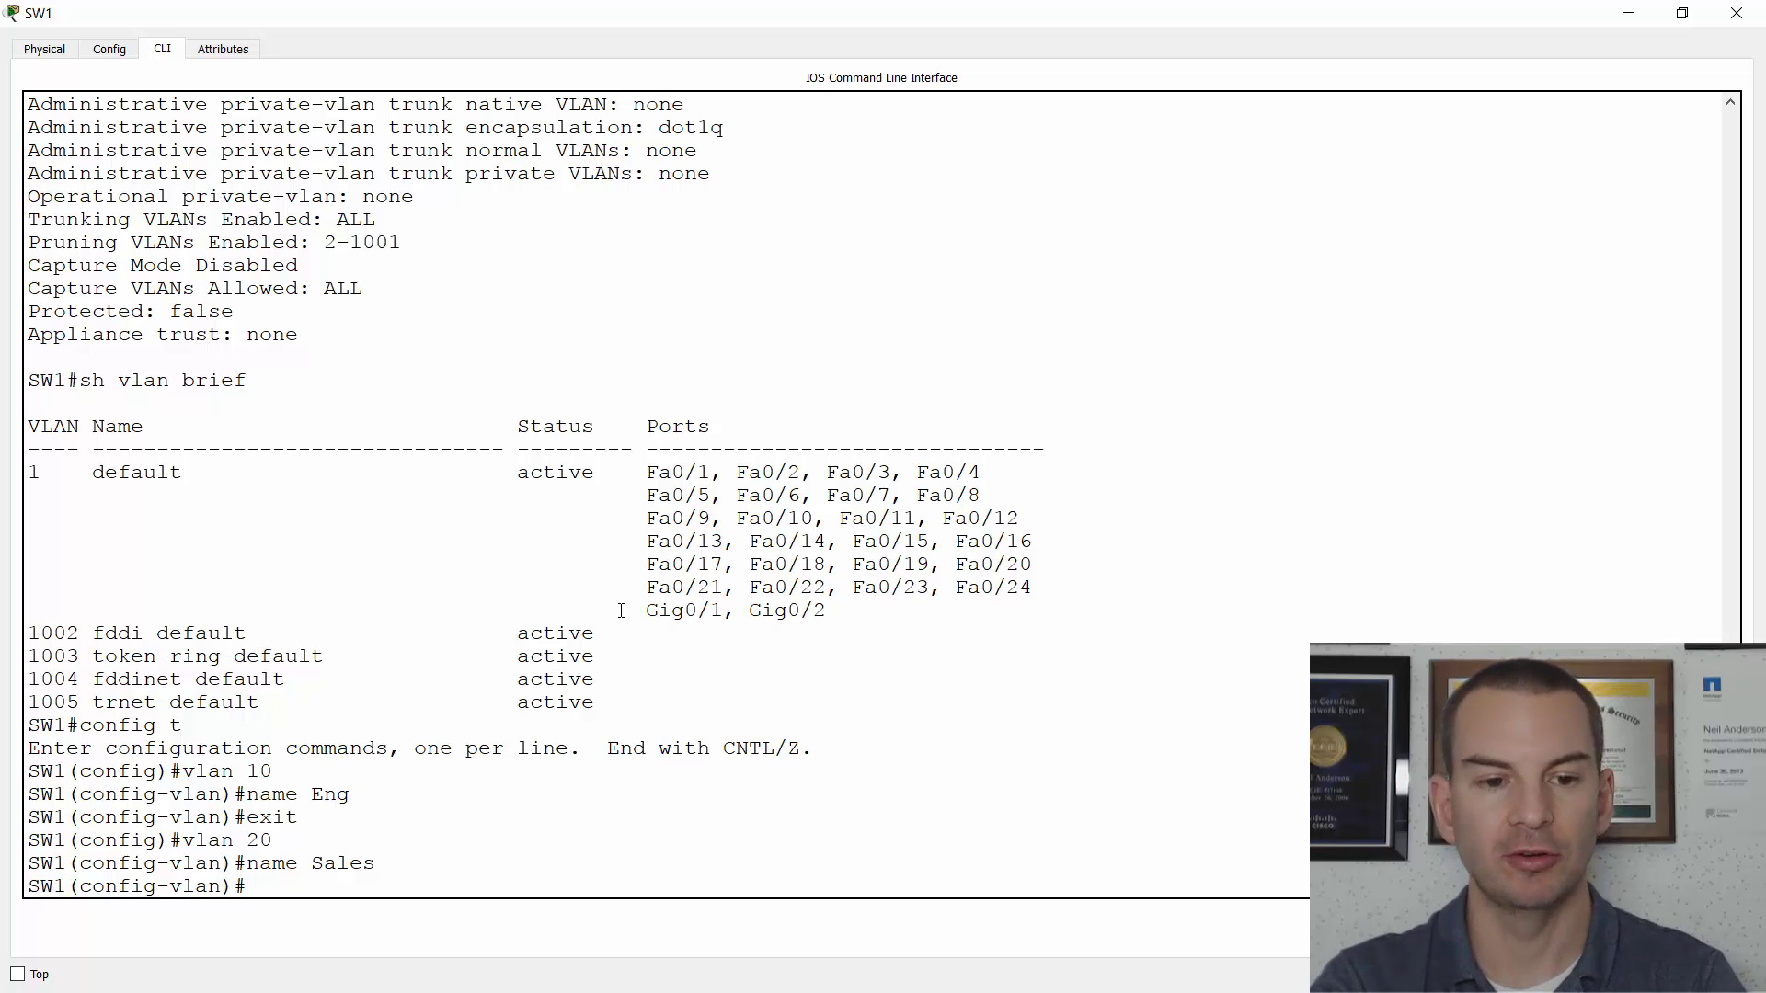
pyautogui.write('exit')
pyautogui.press('Return')
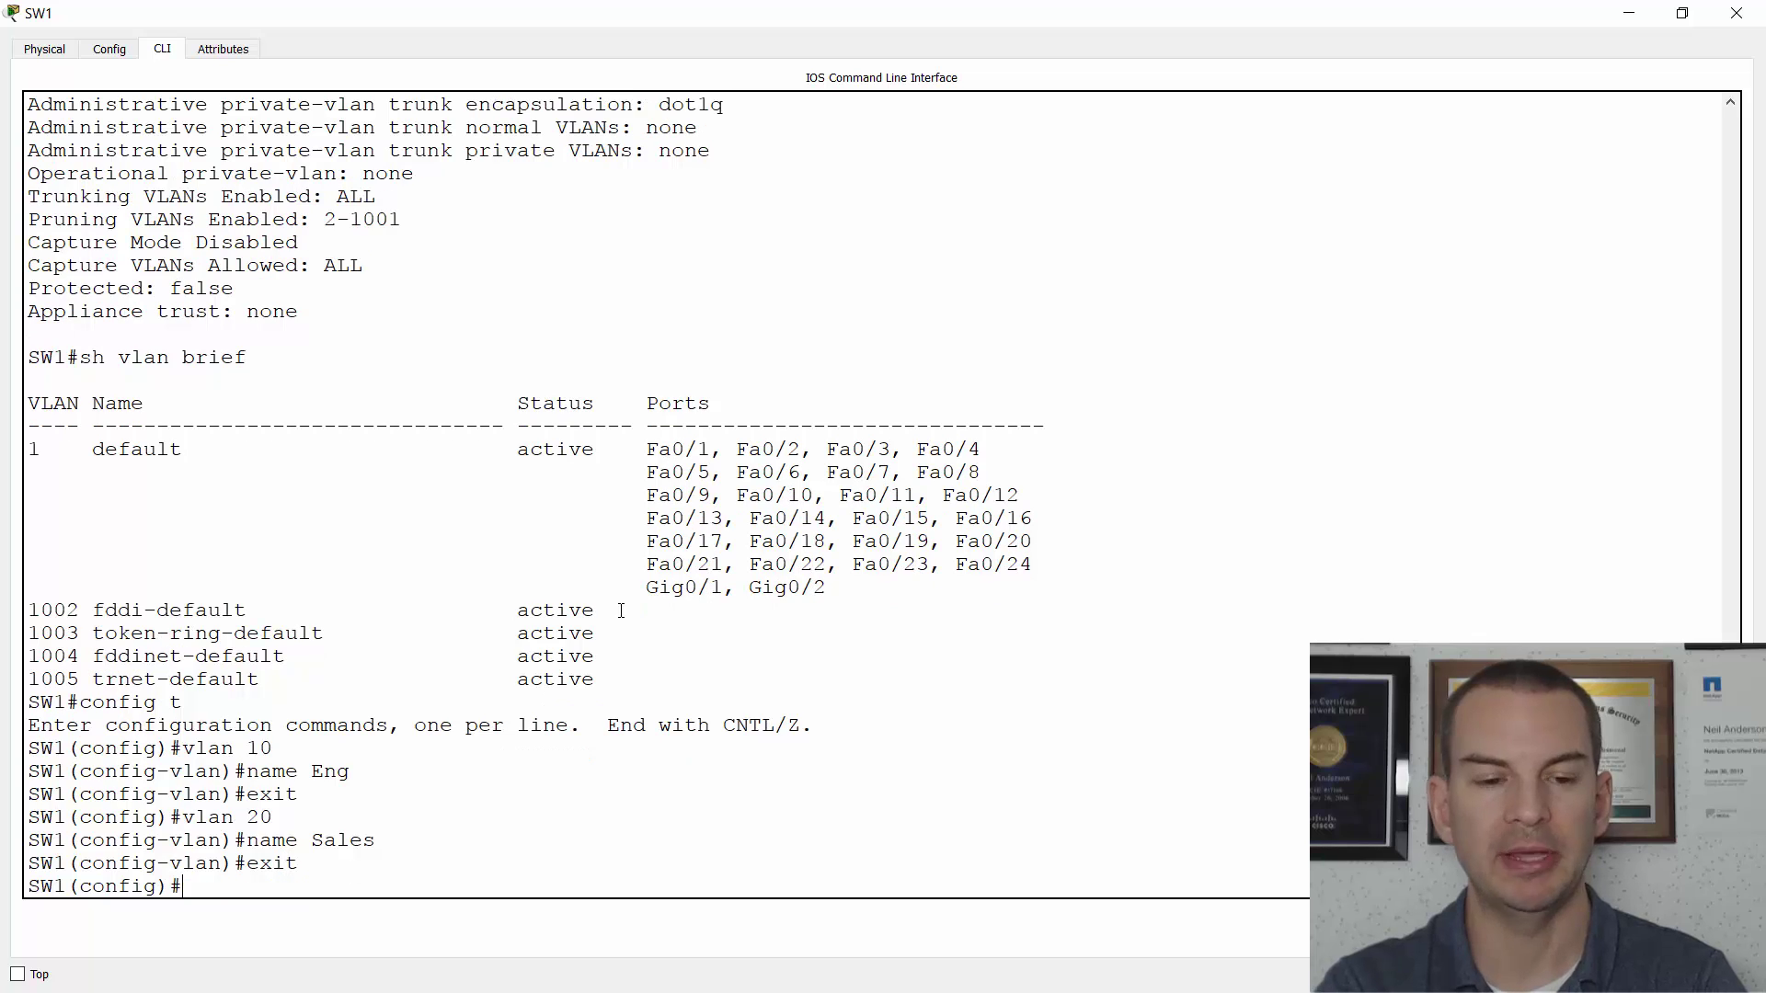
# Enter configuration for interface F0/1 on SW1 and set its switchport mode to access
pyautogui.write('int f')
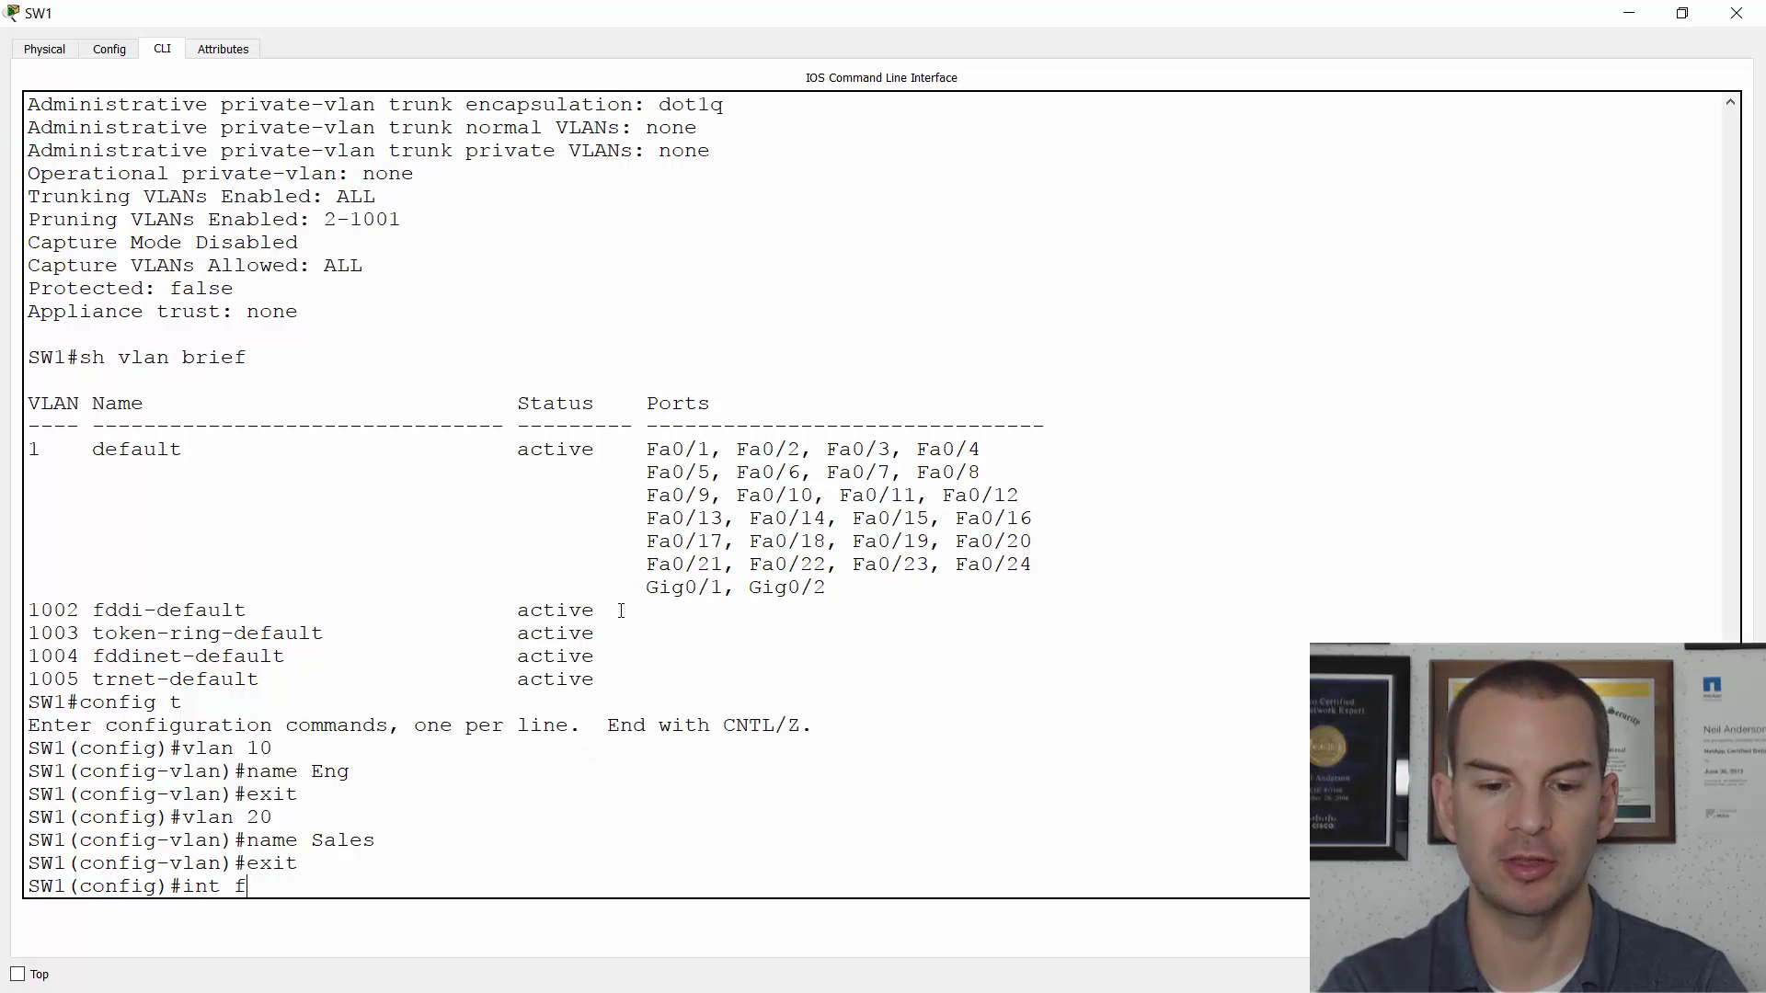
pyautogui.write('0/1')
pyautogui.press('Return')
pyautogui.write('swi')
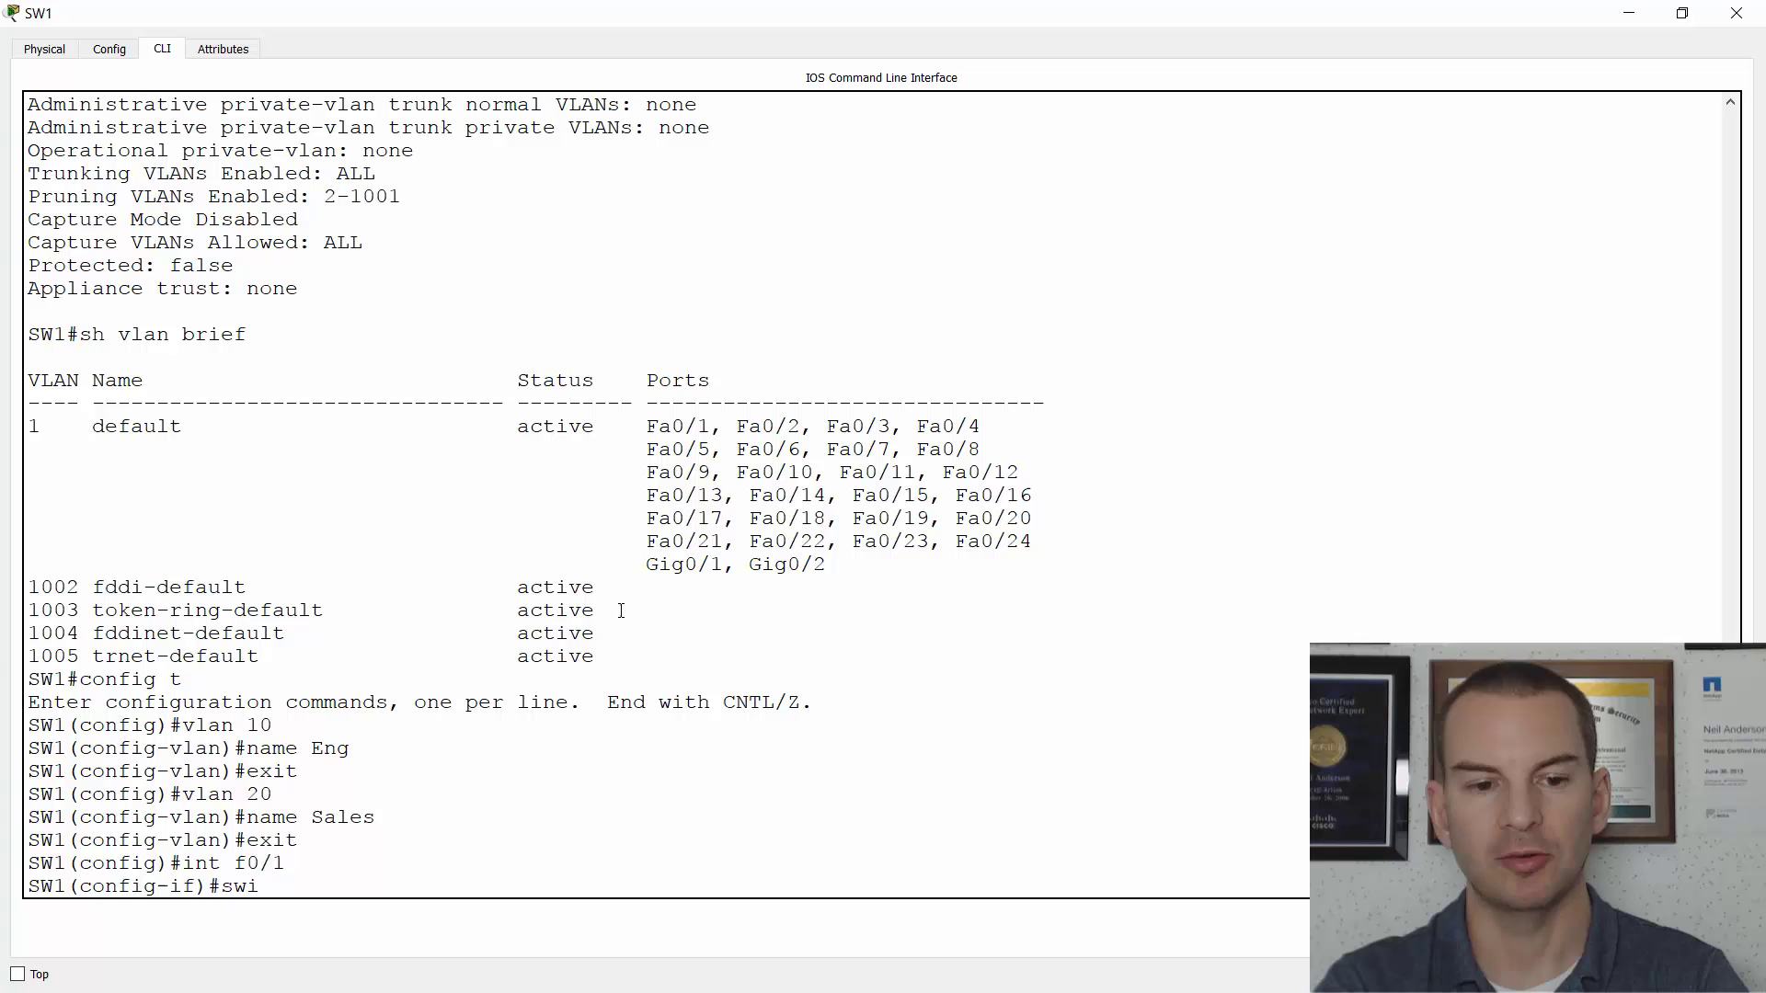
pyautogui.write('tchport m')
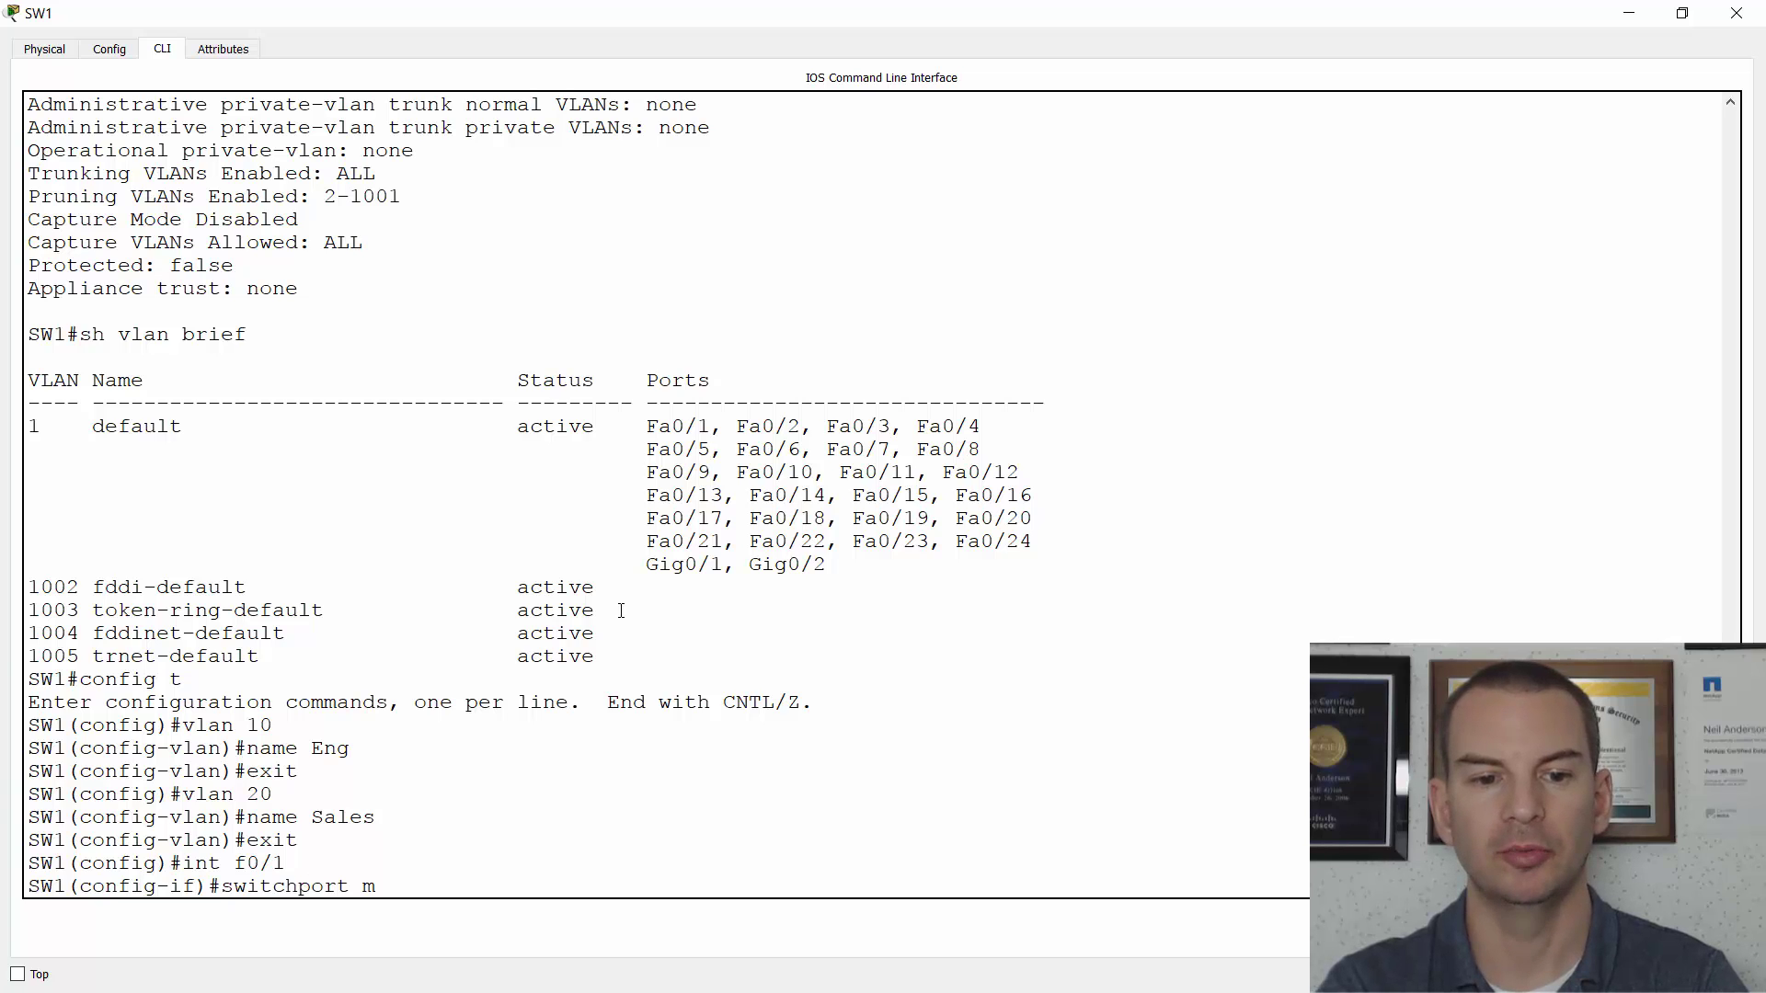
pyautogui.write('ode access')
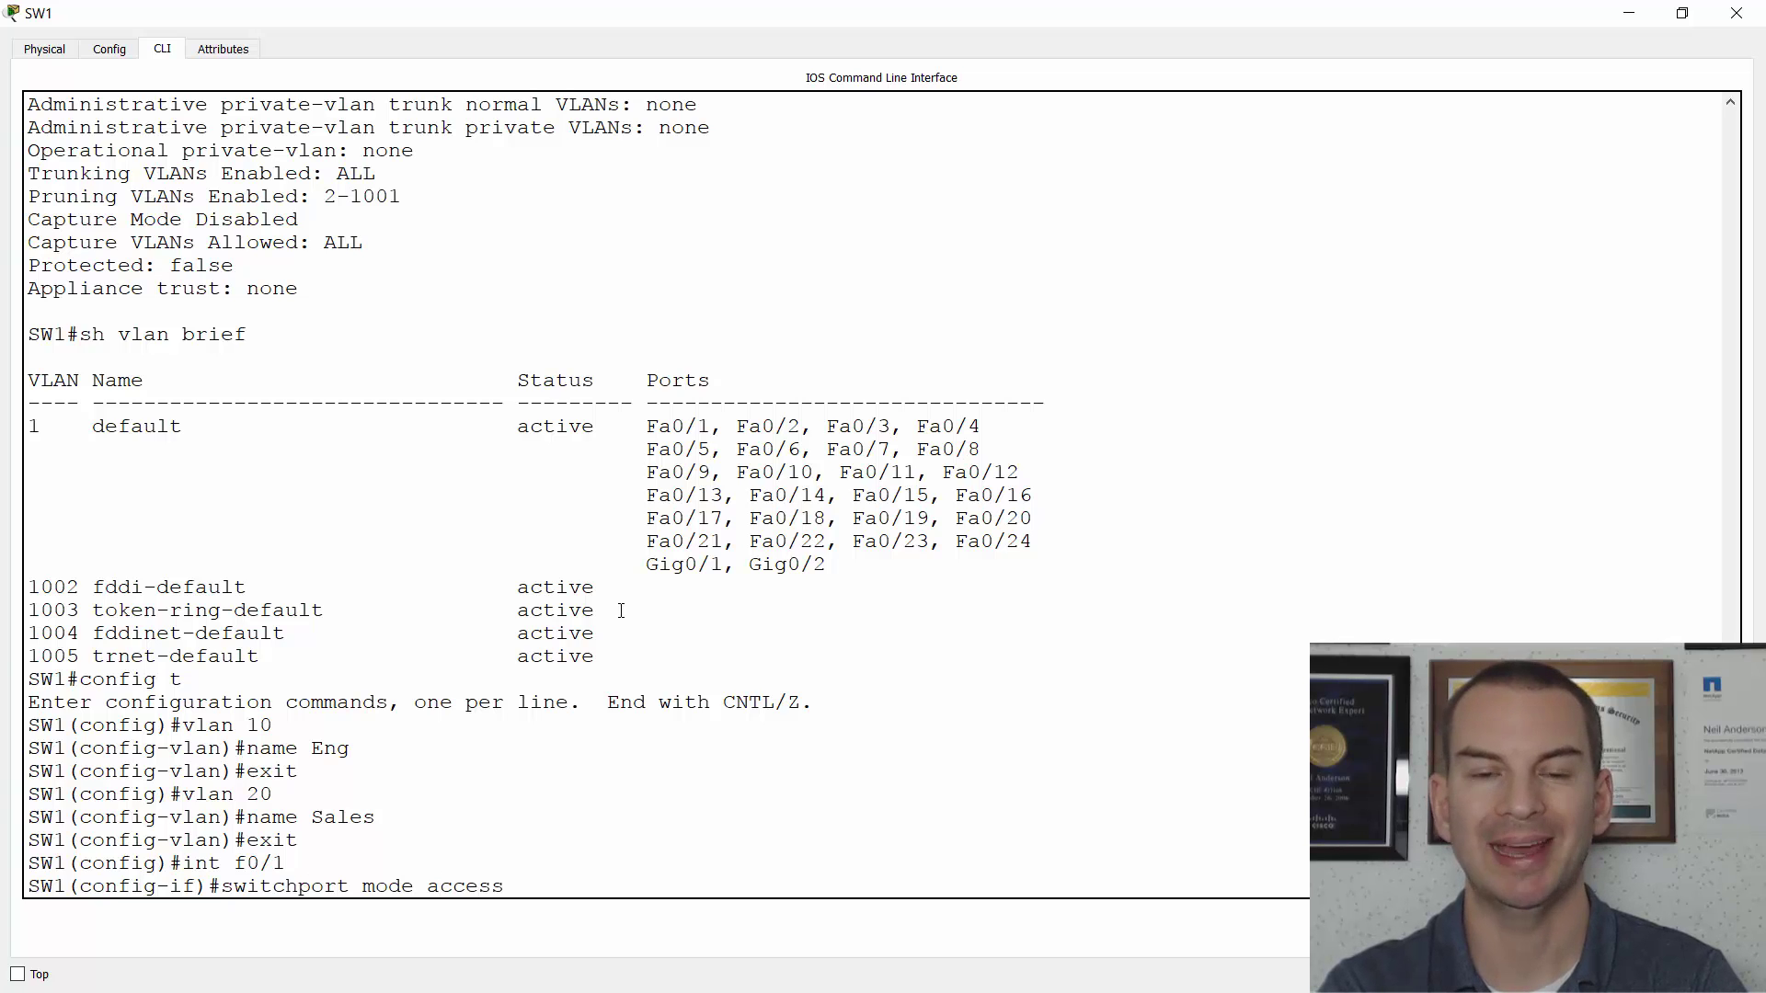
pyautogui.press('Return')
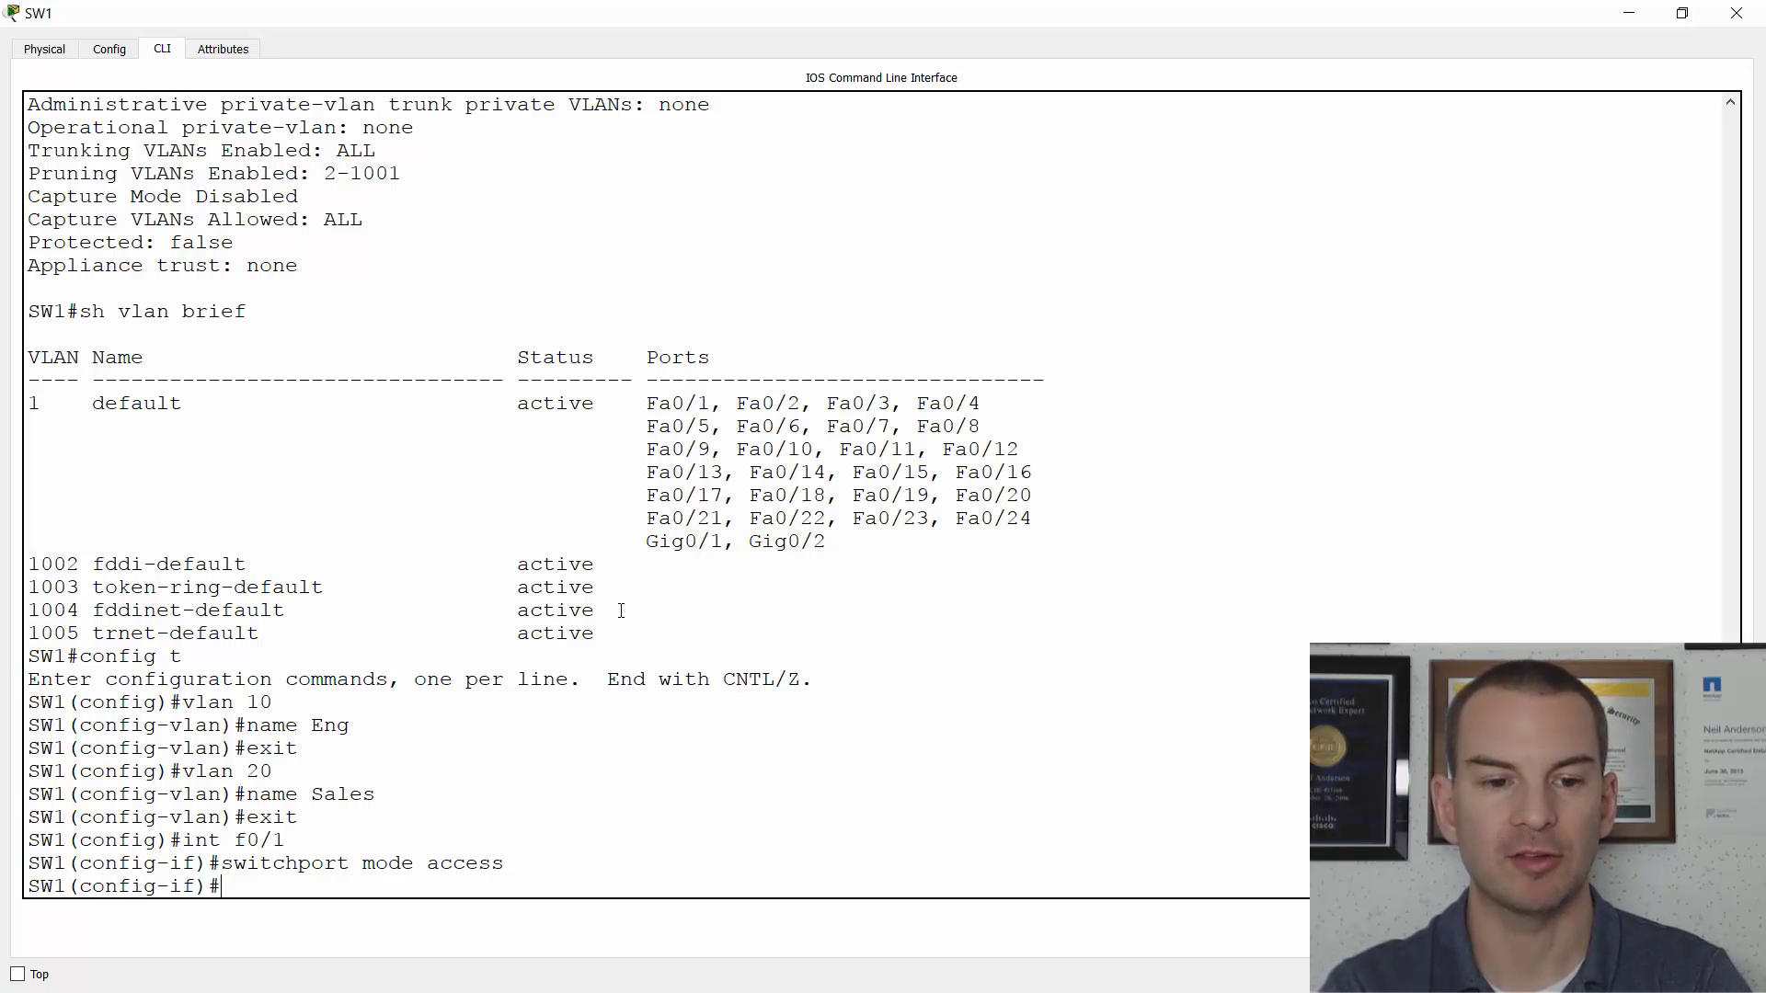
# Assign SW1's interface F0/1 to access VLAN 10
pyautogui.write('switchport ac')
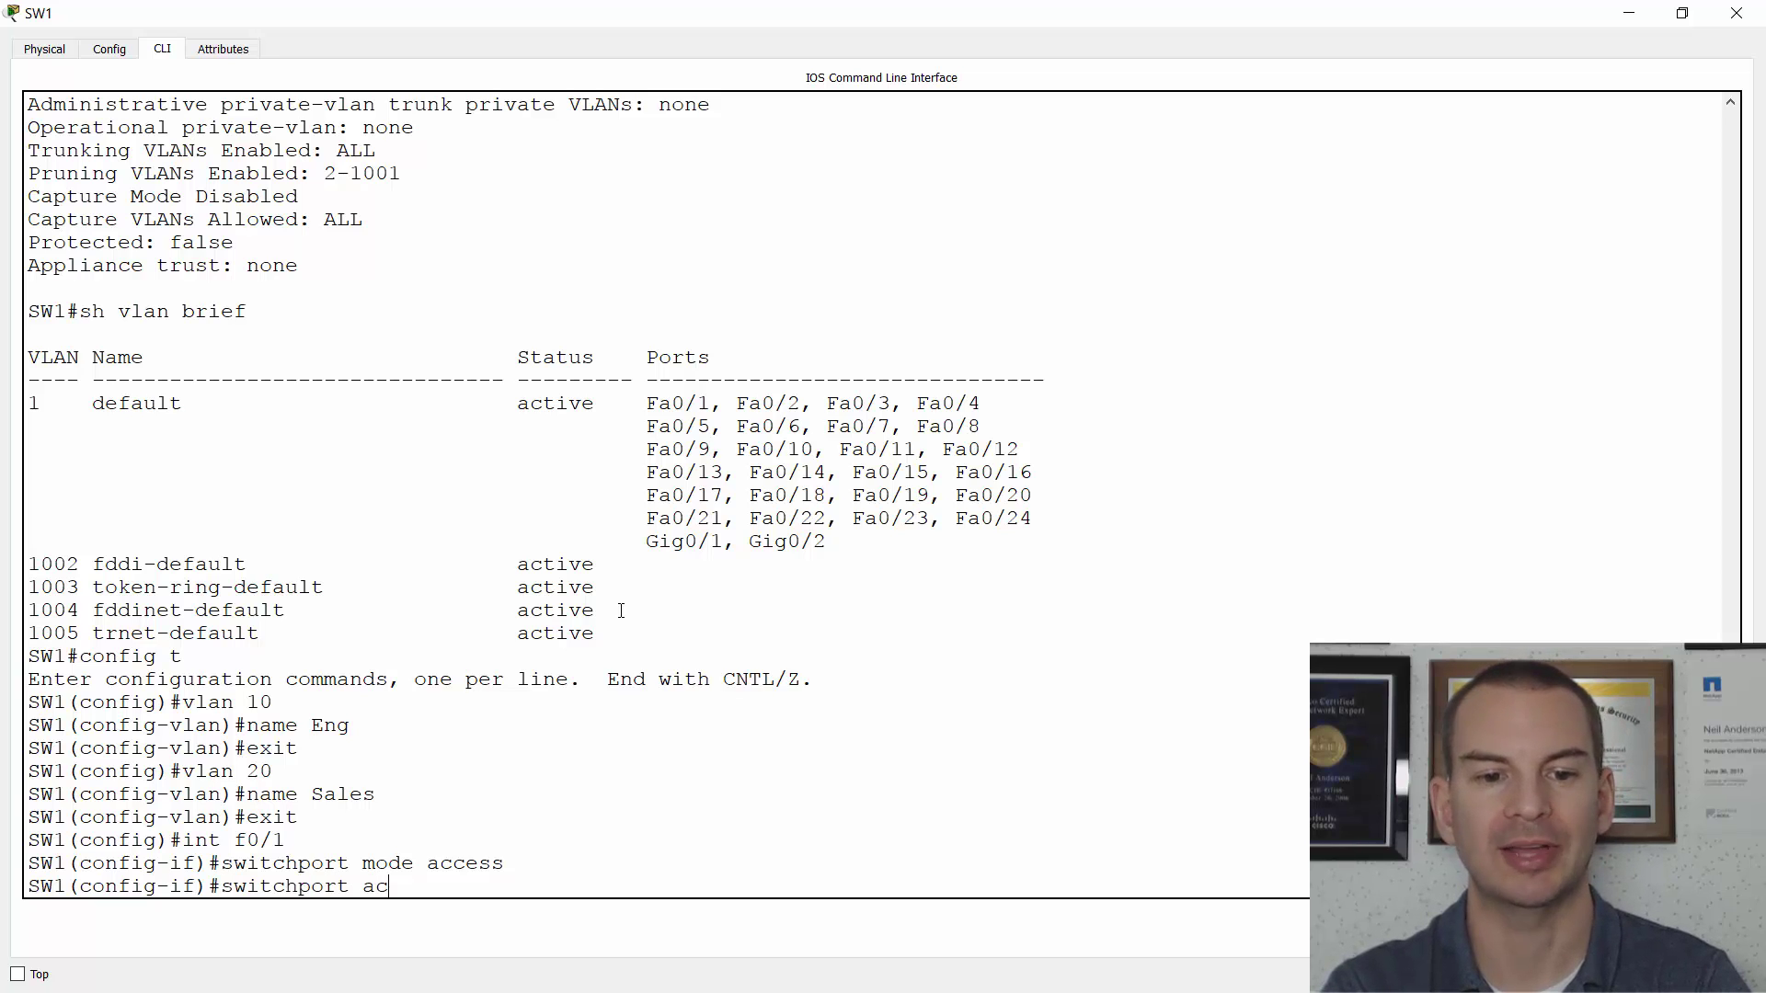
pyautogui.write('cess vla')
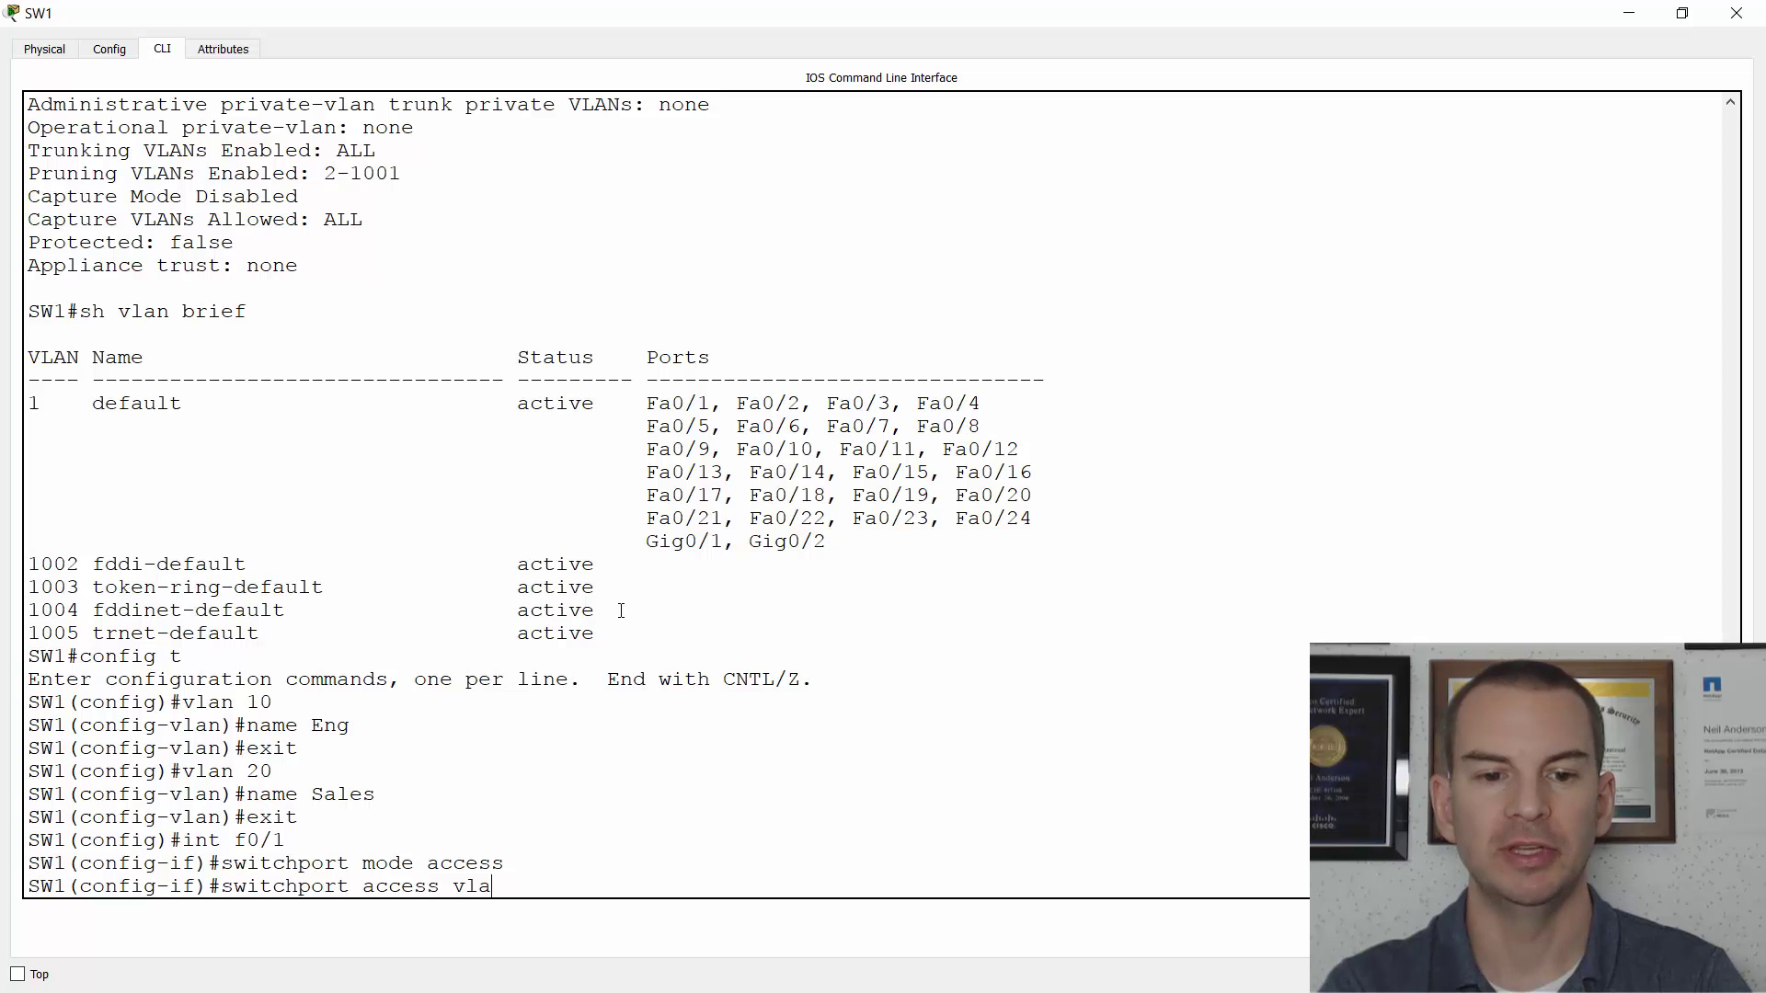
pyautogui.write('n 10')
pyautogui.press('Return')
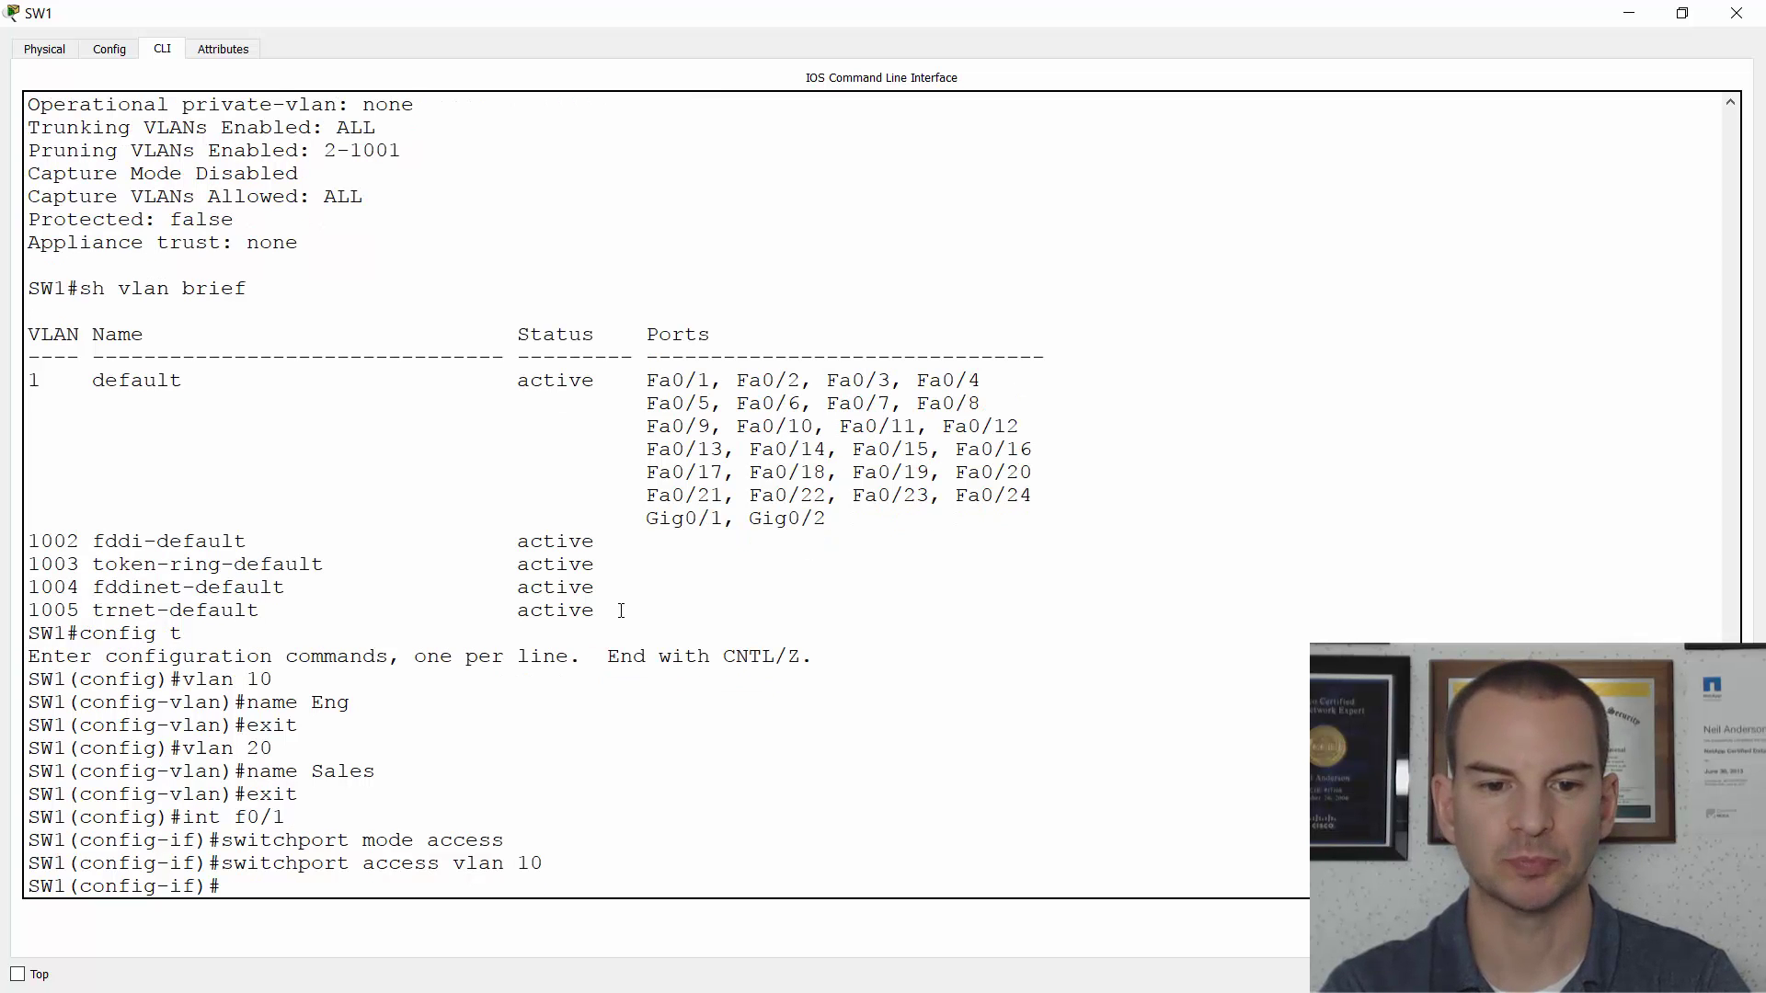
# From ENG1's command prompt, ping 10.10.10.11 and abort the ping before it completes
pyautogui.hotkey('alt', 'Tab')
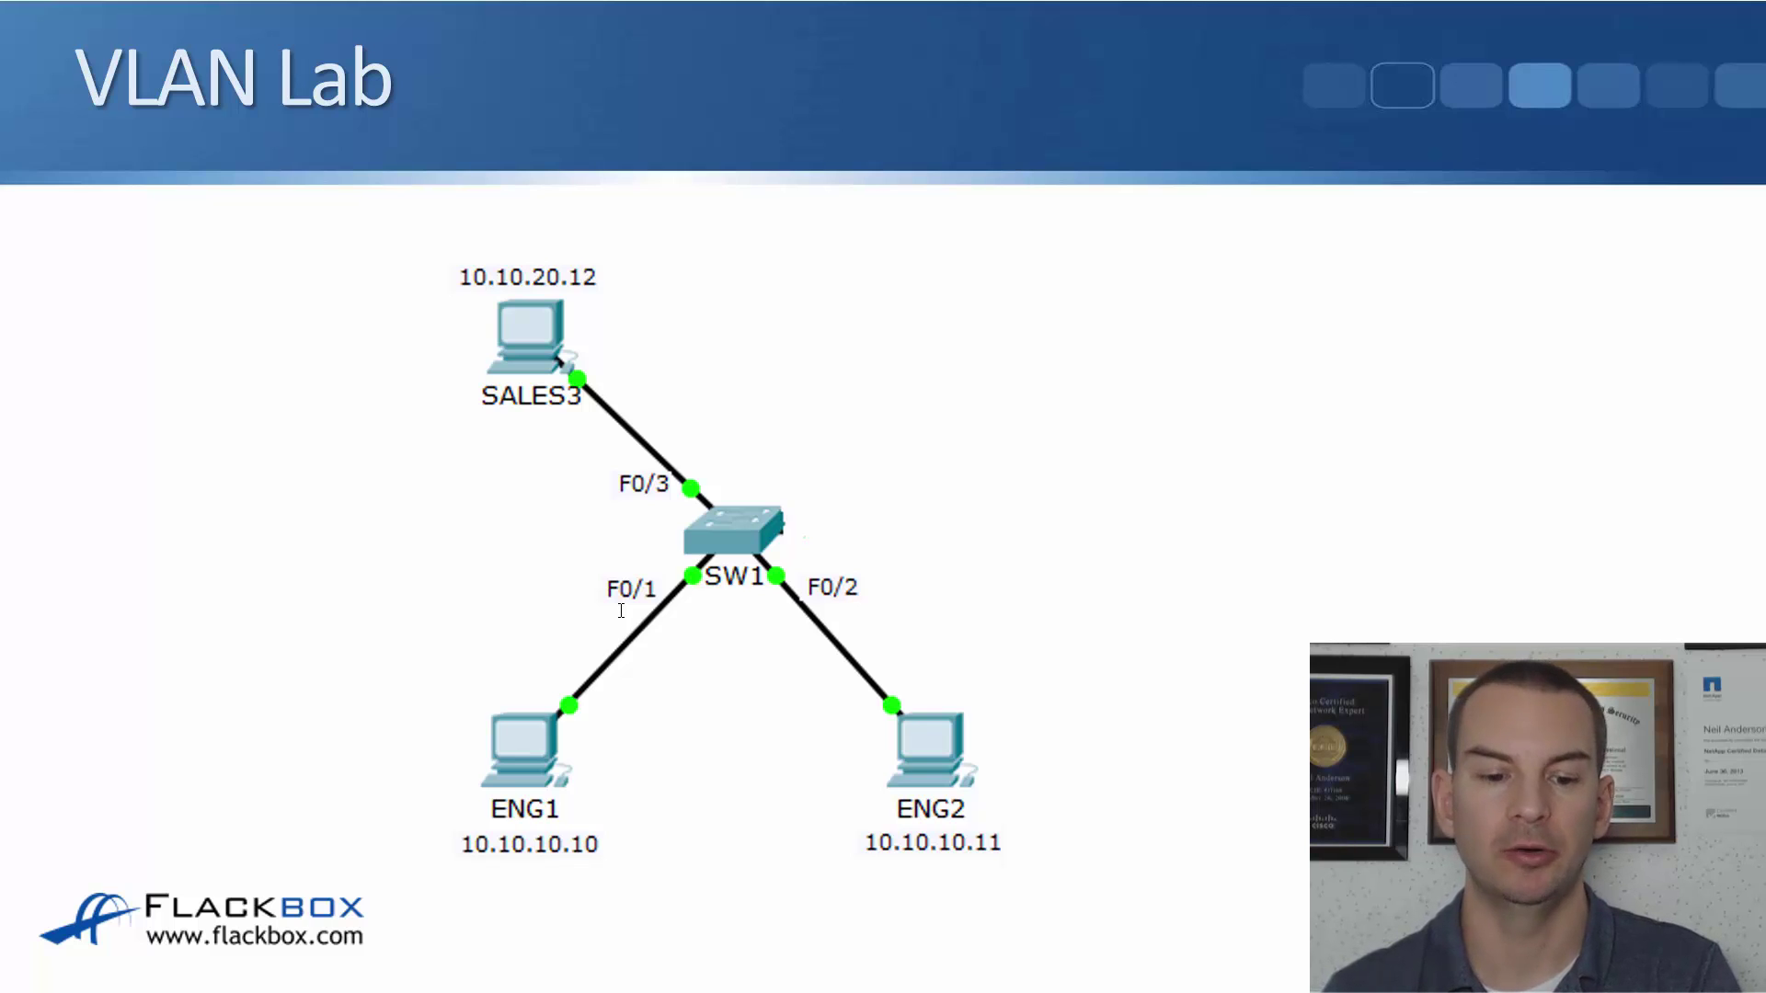
pyautogui.hotkey('alt', 'Tab')
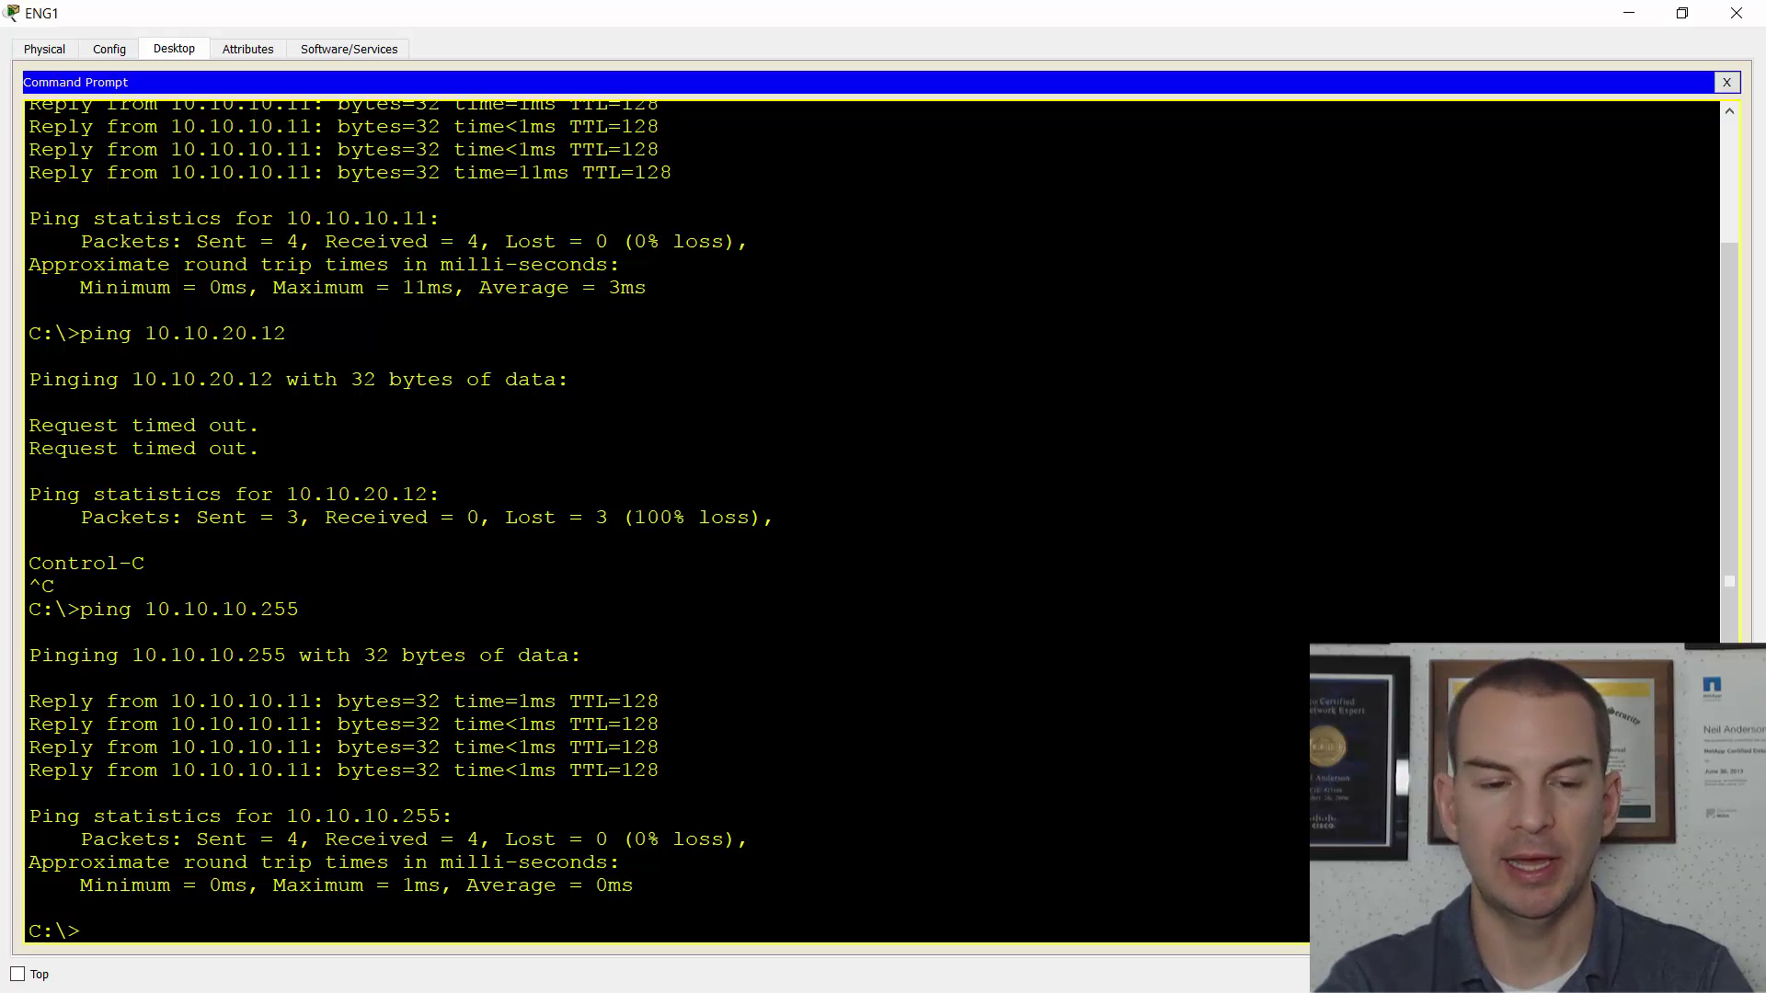
pyautogui.write('ping 10.10.')
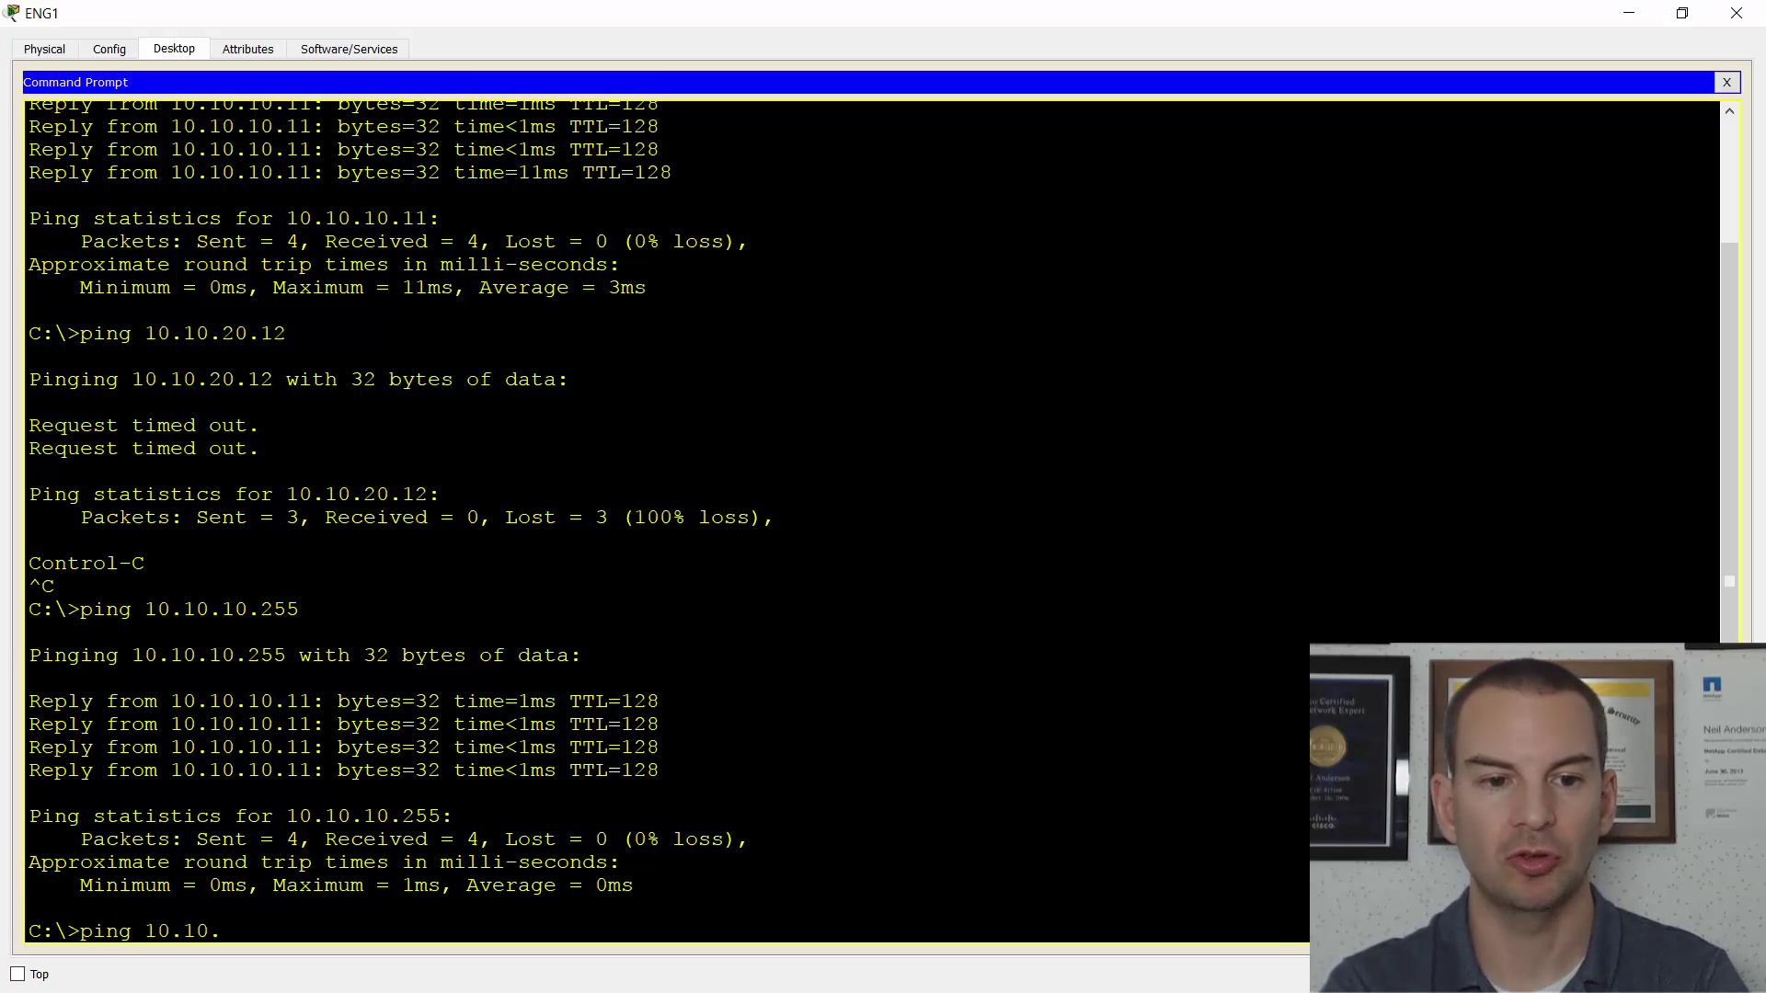
pyautogui.write('10.11')
pyautogui.press('Return')
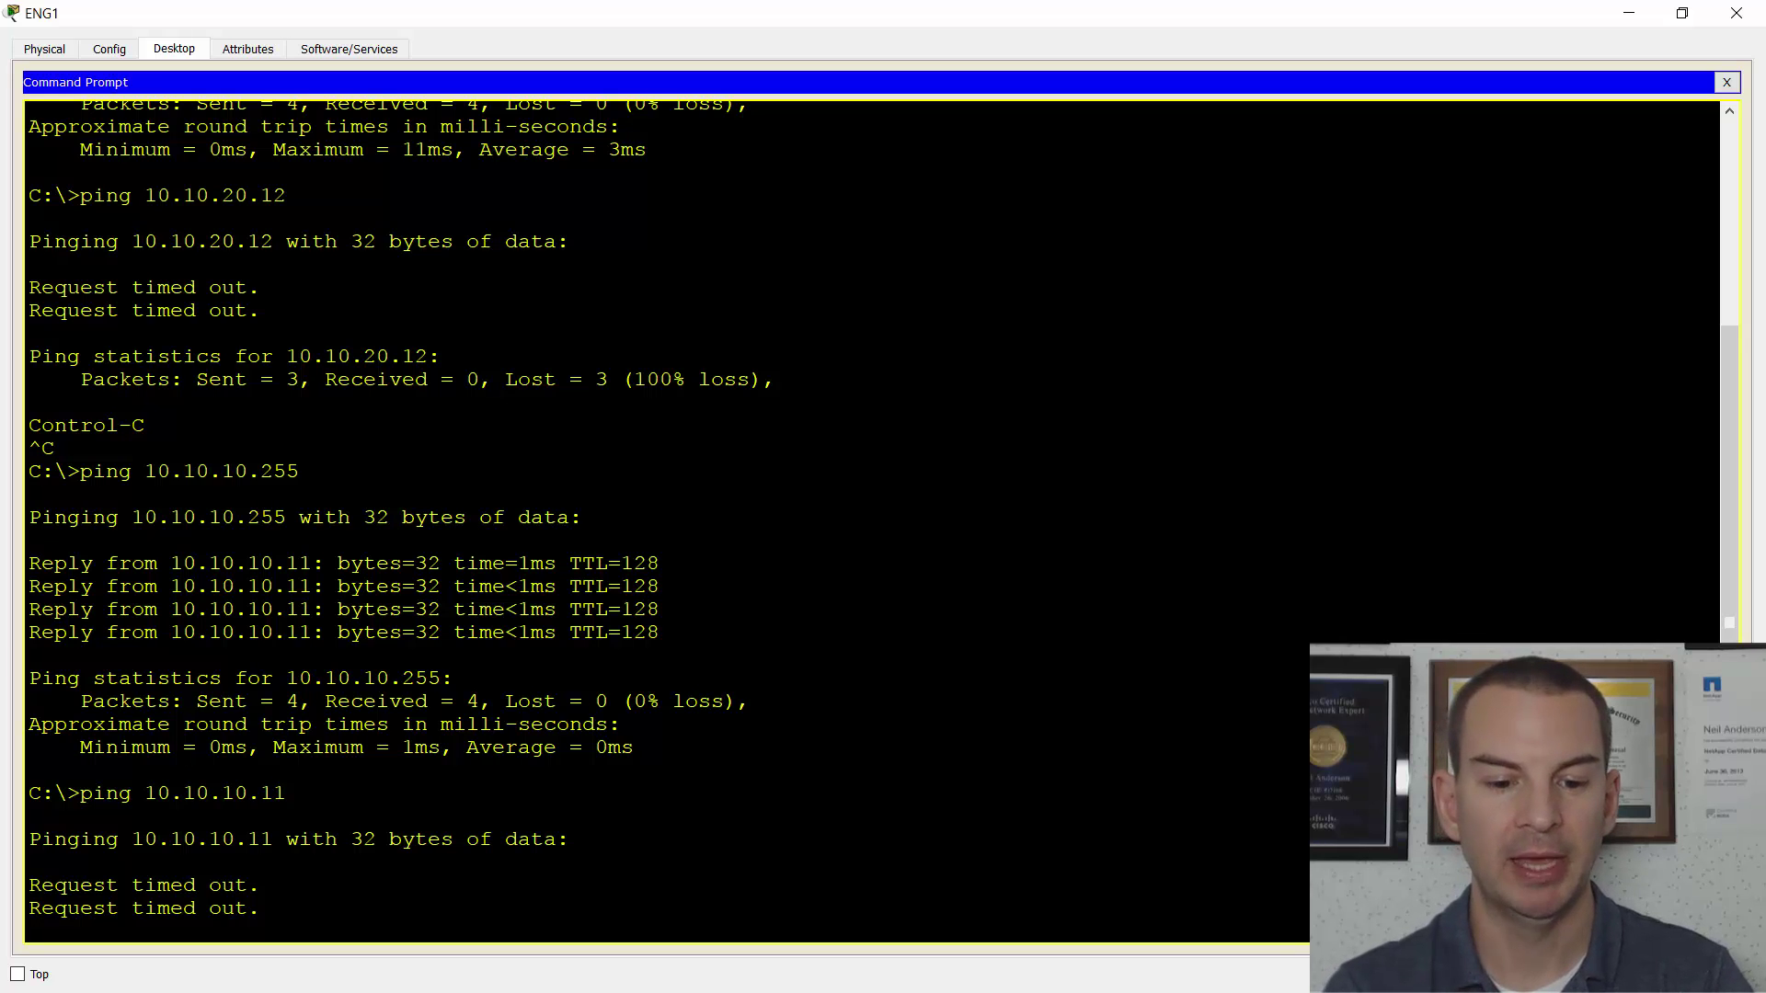
pyautogui.hotkey('ctrl', 'c')
# Ping the broadcast address 10.10.10.255 from ENG1
pyautogui.write('ping ')
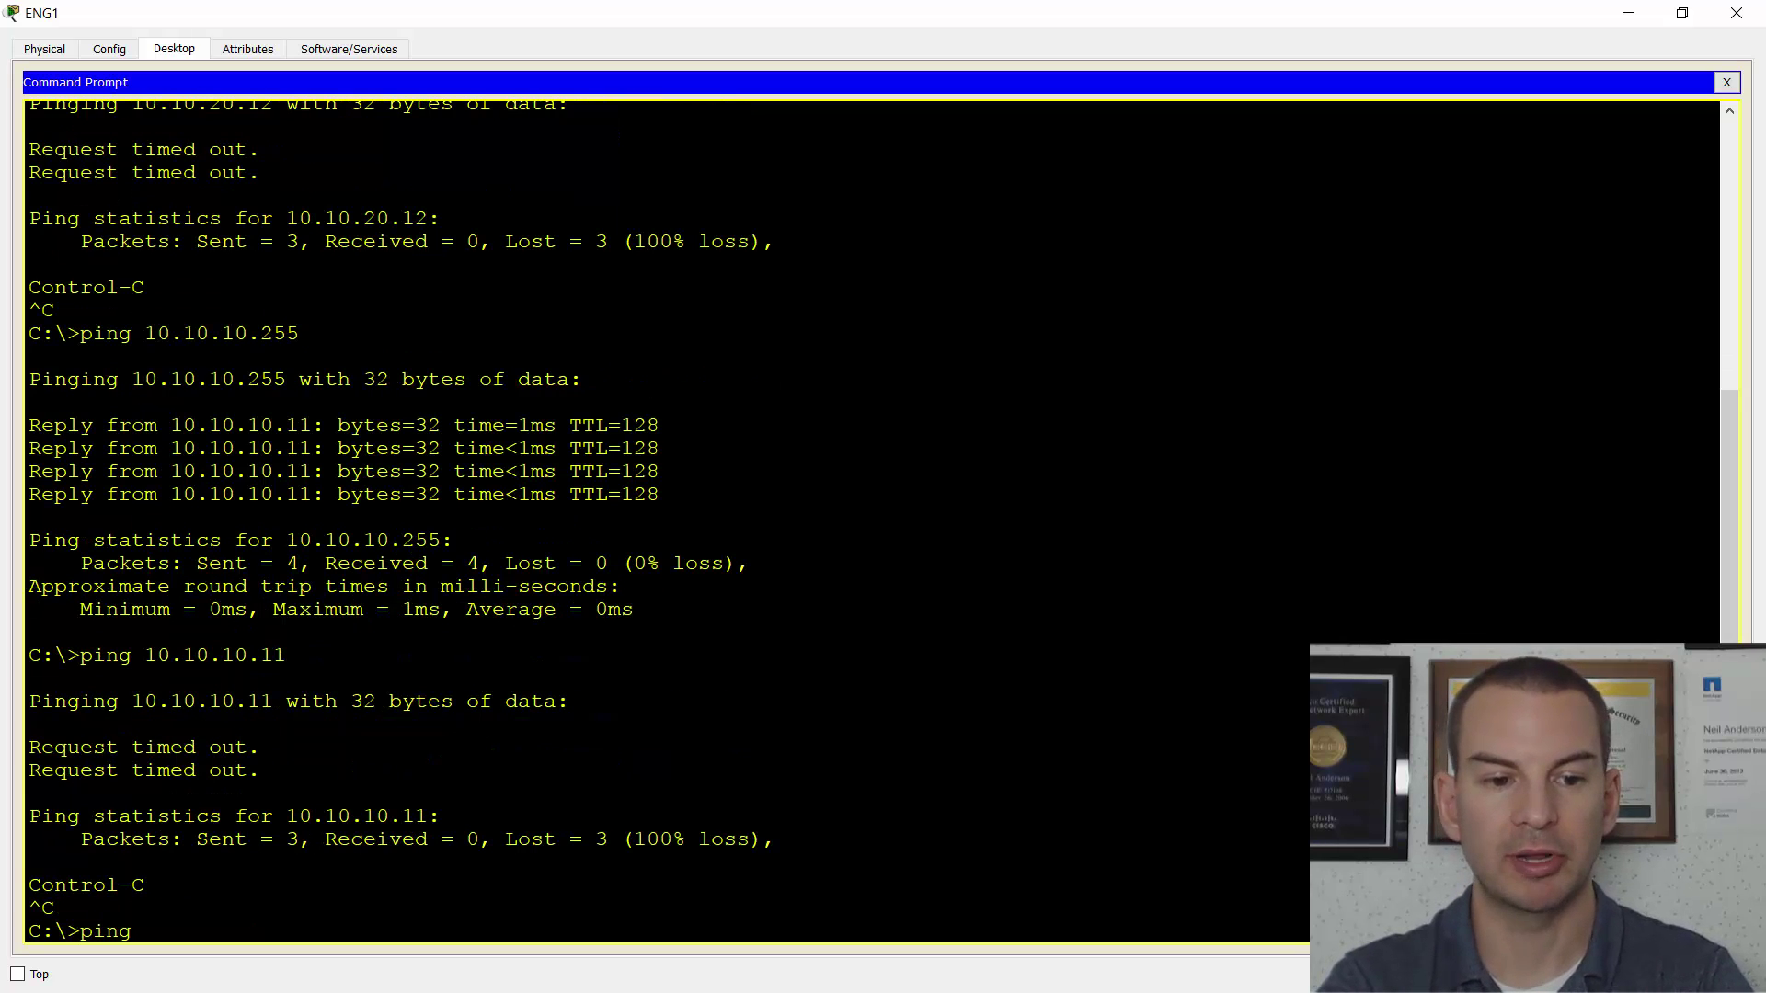
pyautogui.write('10.10.10.')
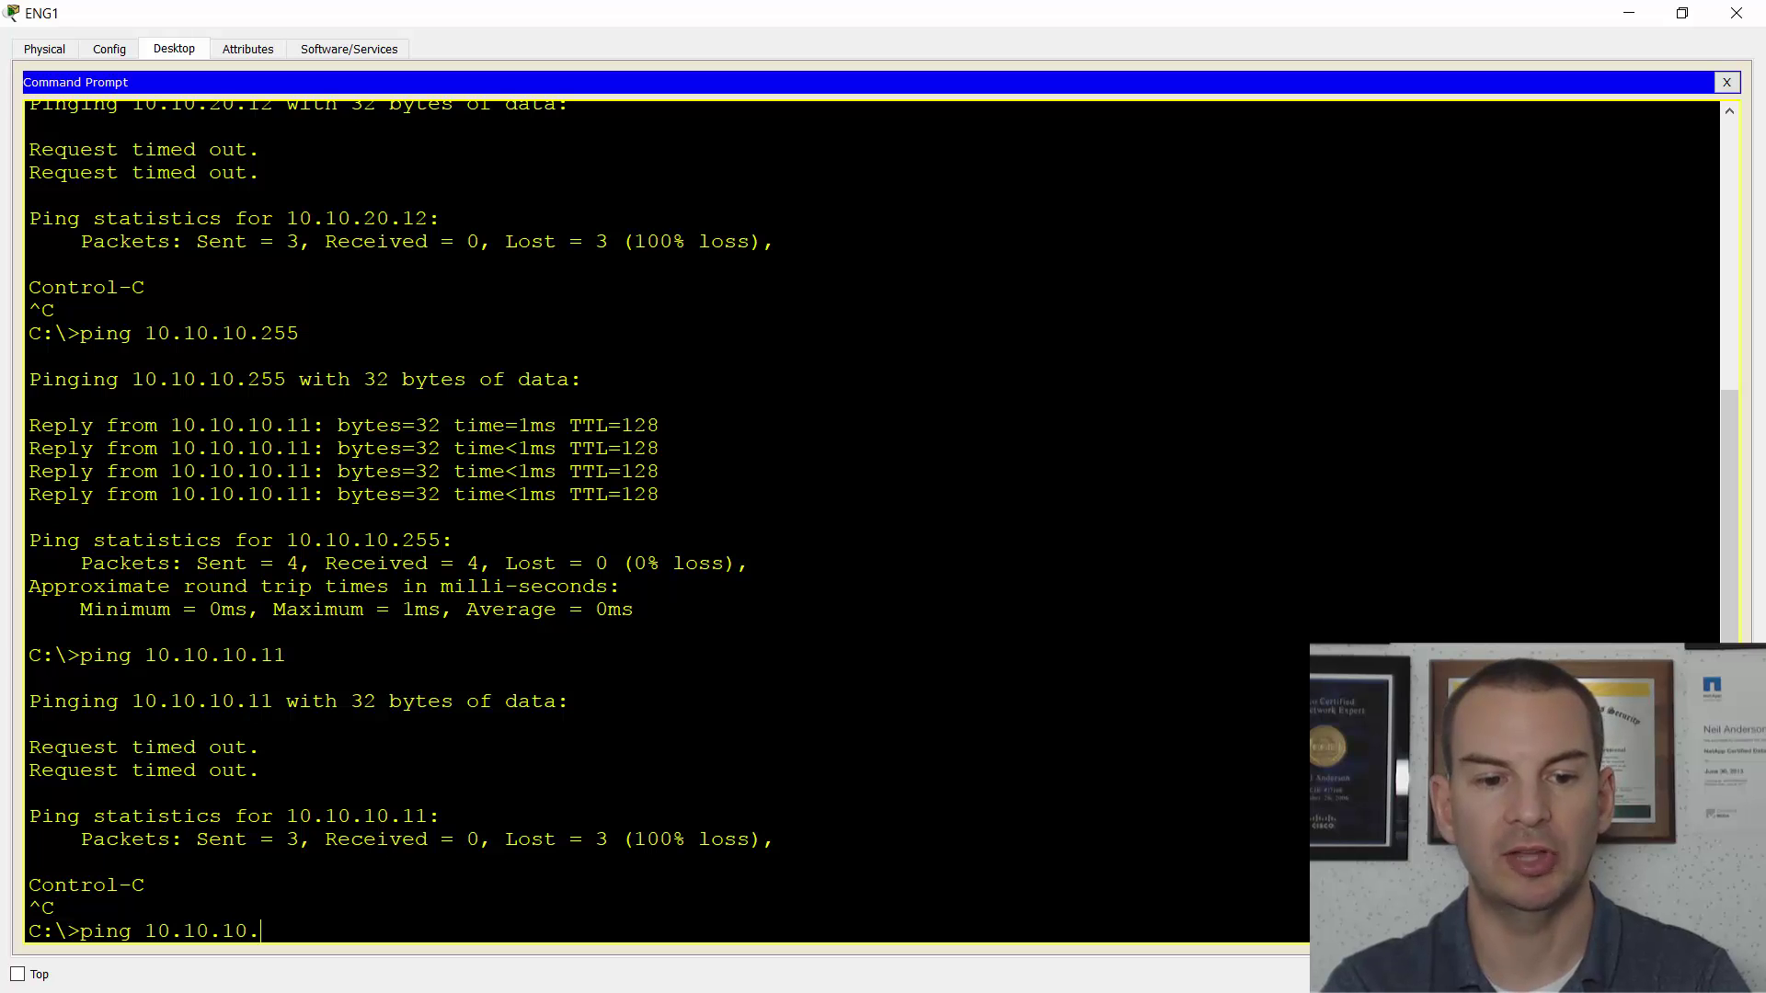
pyautogui.write('255')
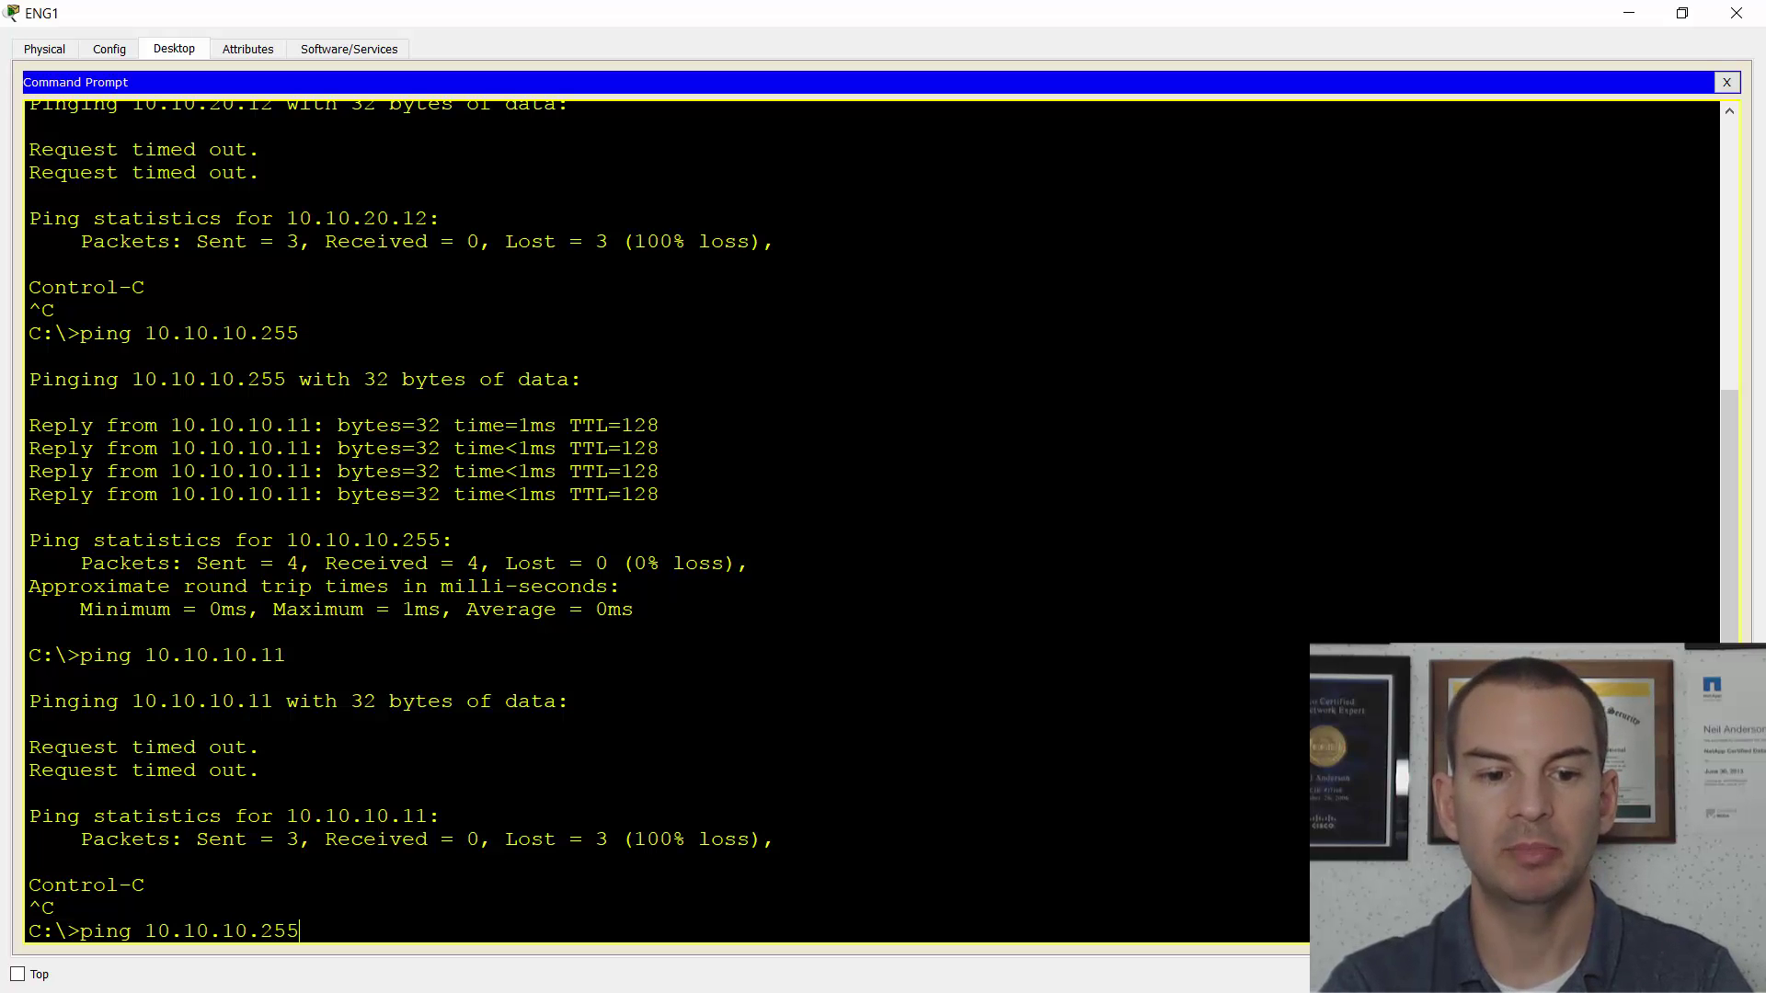
pyautogui.press('Return')
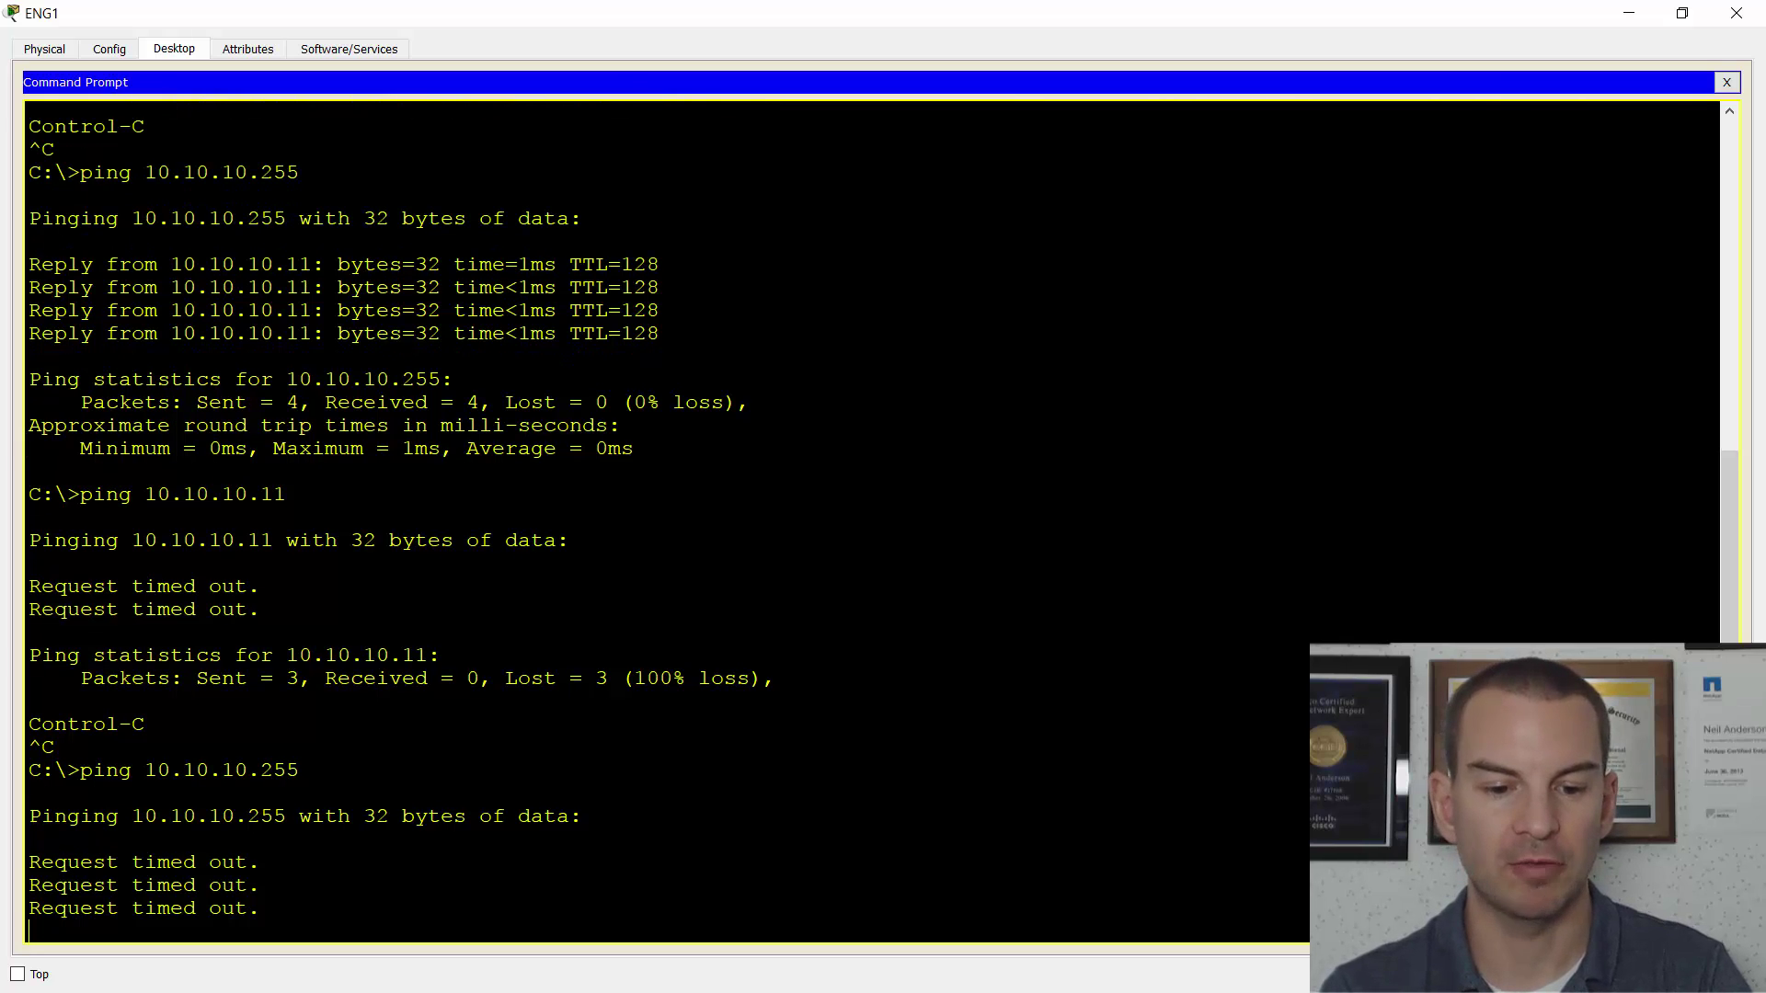
# Return to SW1's CLI, enter configuration for interface F0/2 and set its switchport mode to access
pyautogui.hotkey('alt', 'Tab')
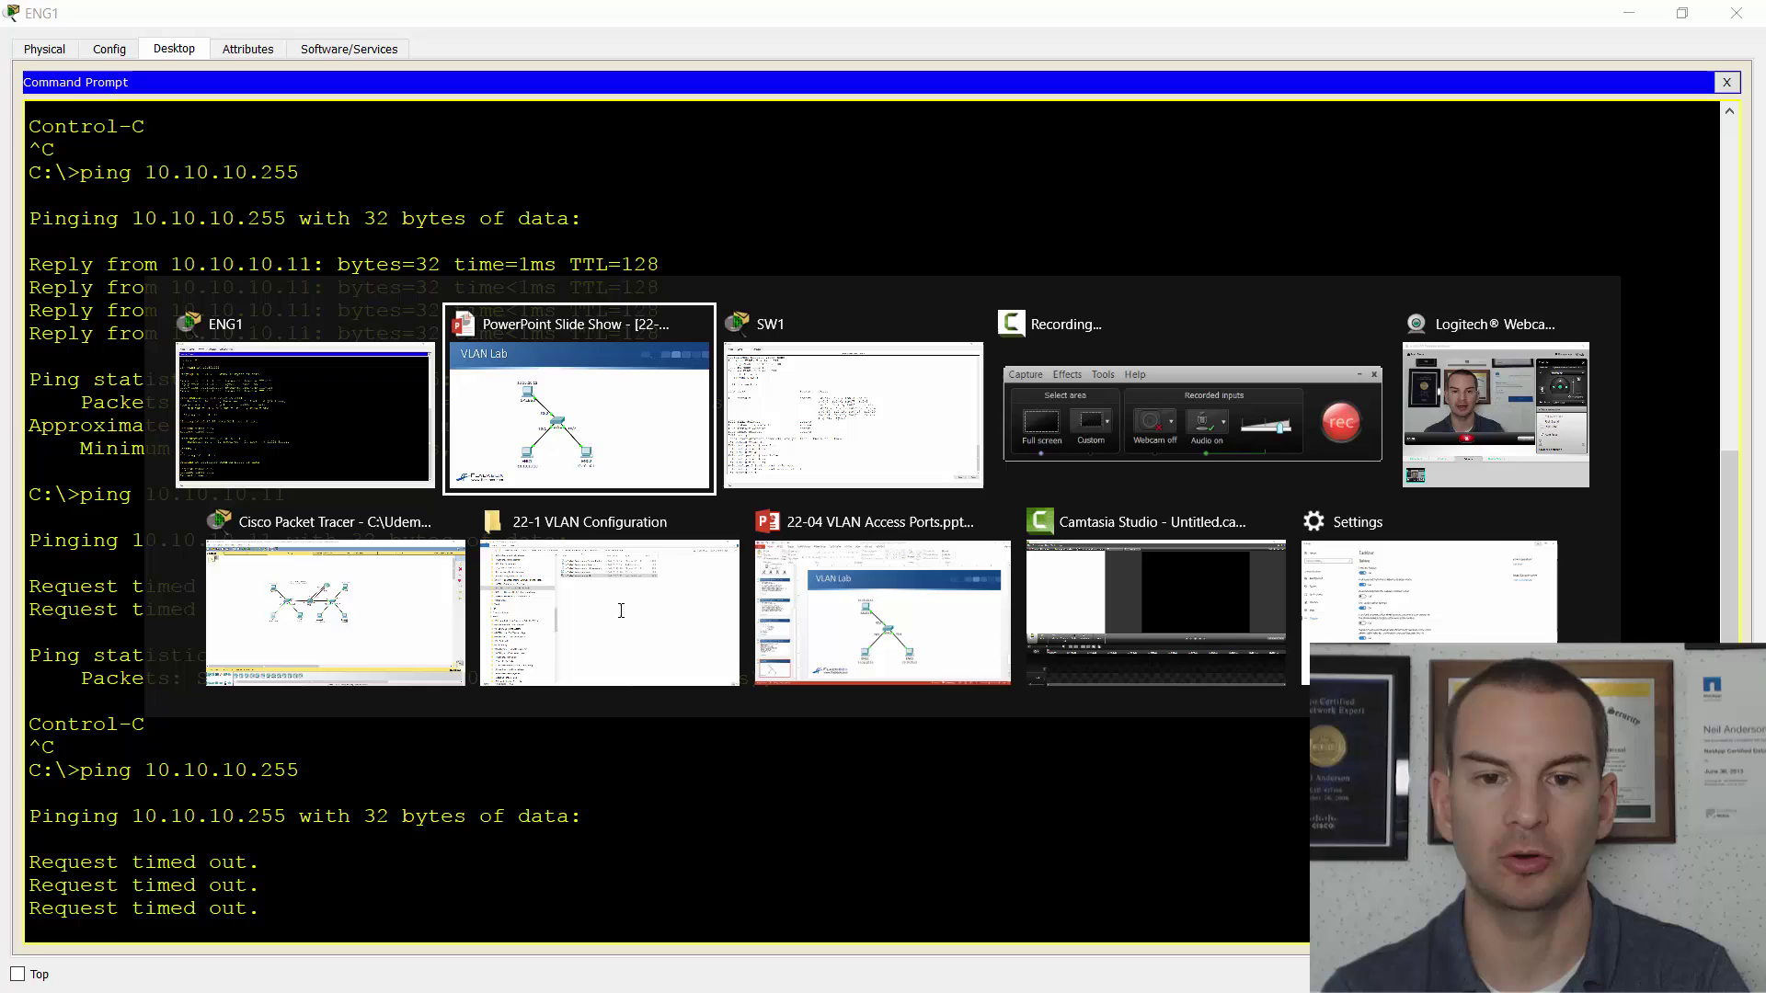
pyautogui.hotkey('alt', 'Tab')
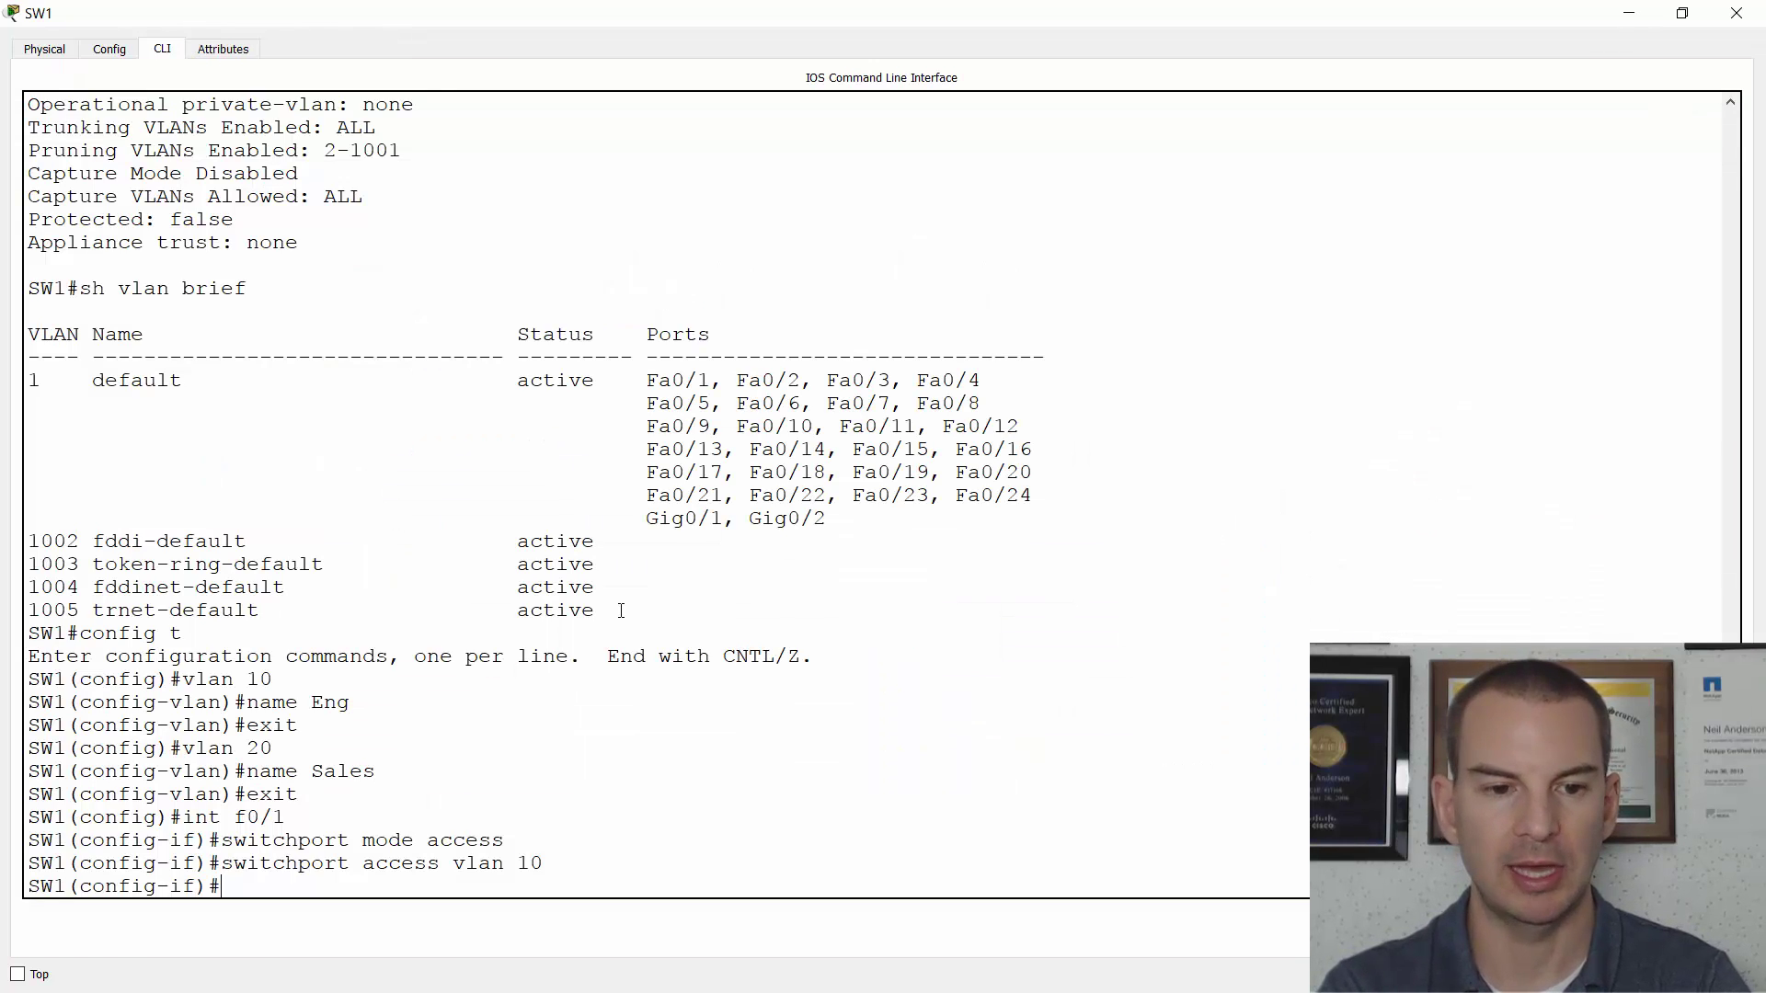
pyautogui.write('int f')
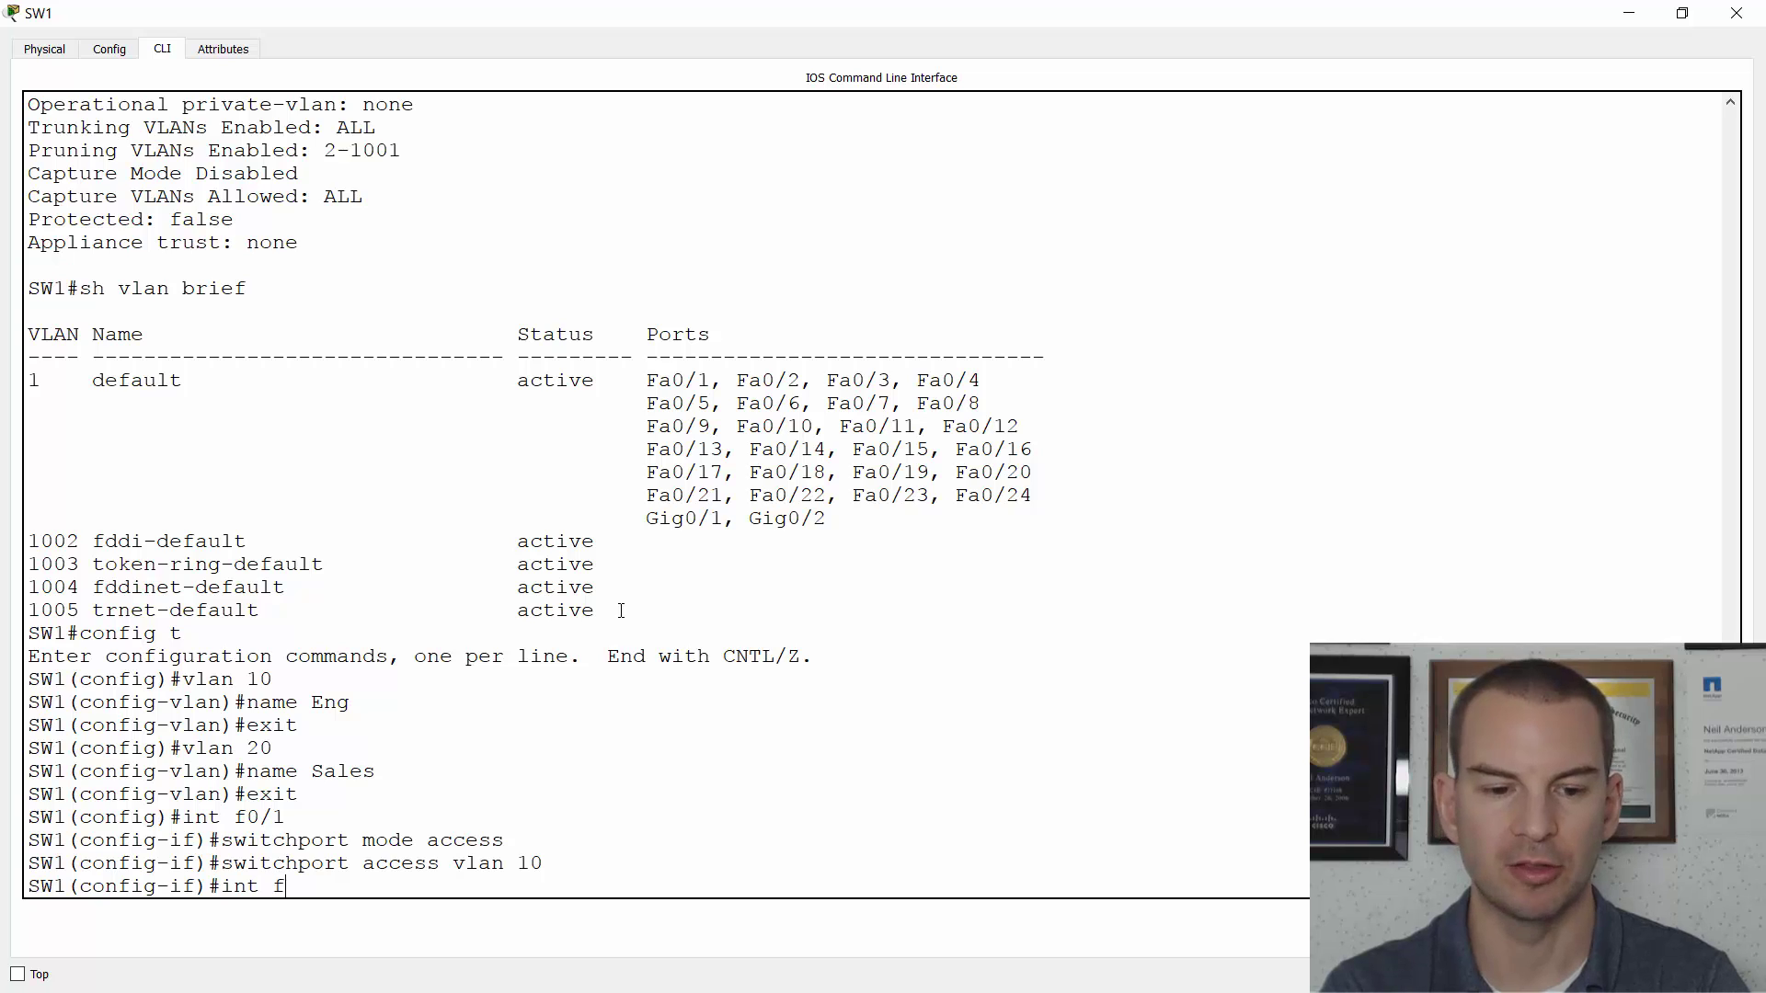
pyautogui.write('0/2')
pyautogui.press('Return')
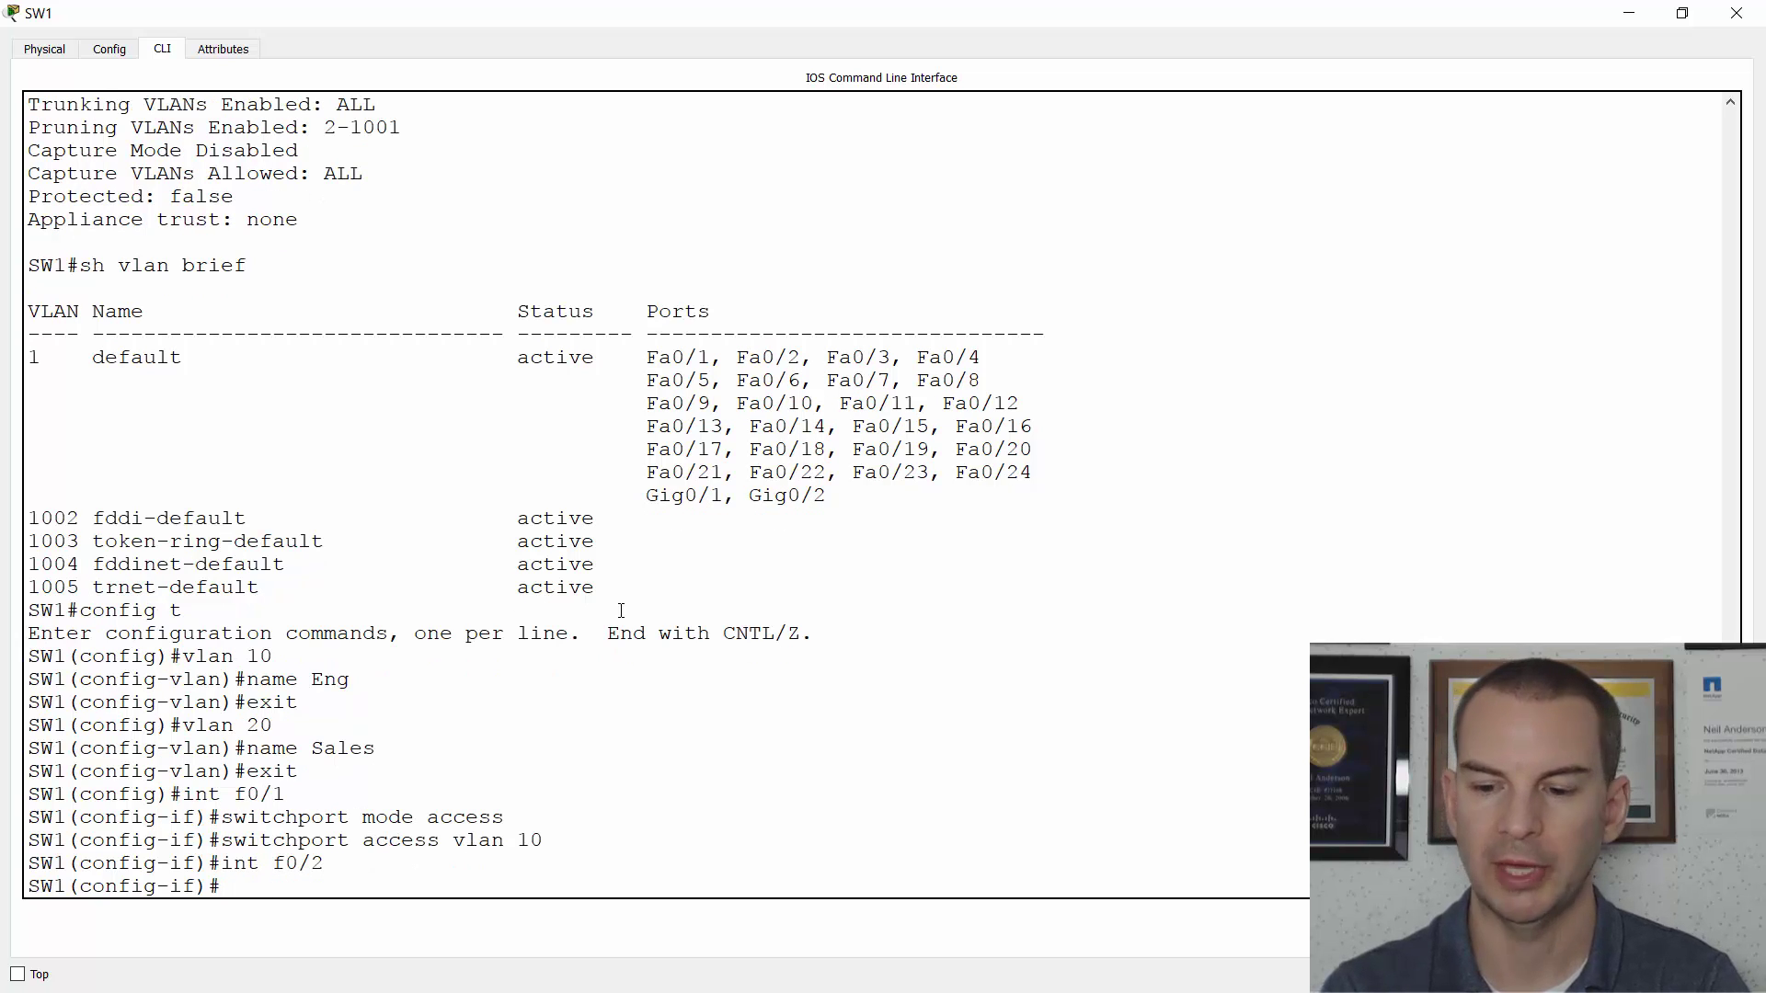
pyautogui.press('Up')
pyautogui.press('Up')
pyautogui.press('Up')
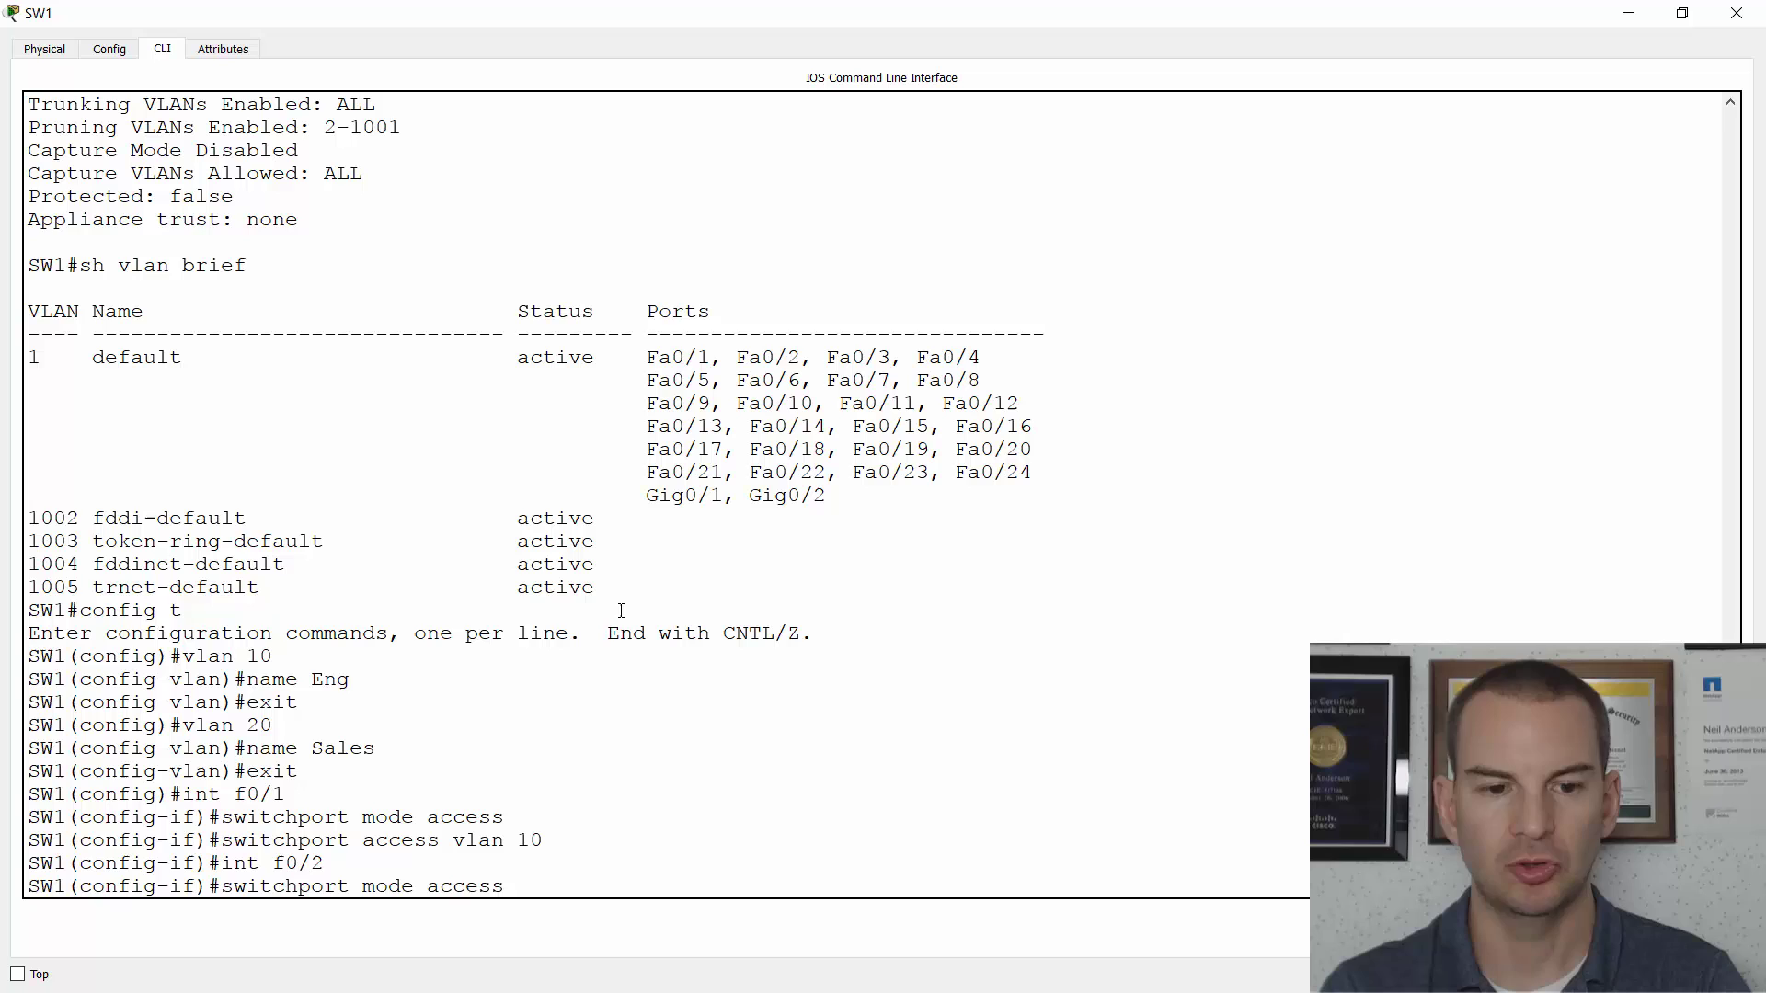
pyautogui.press('Return')
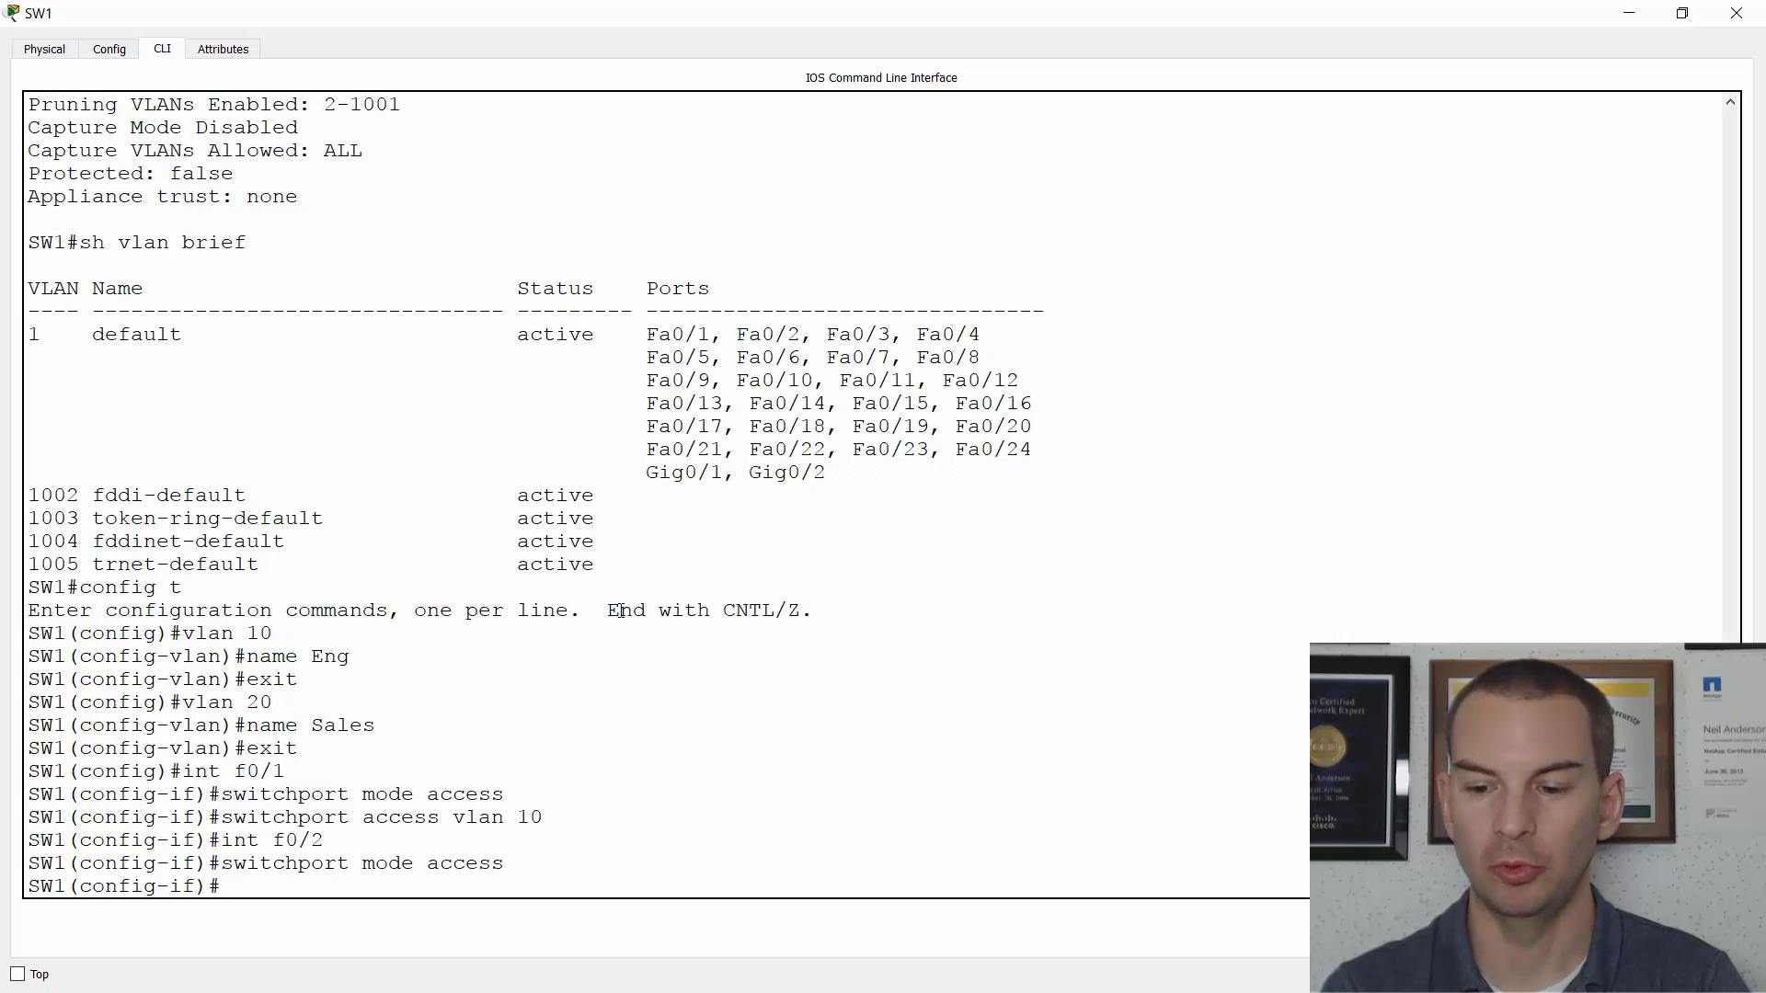
# Assign SW1's interface F0/2 to access VLAN 10
pyautogui.press('Up')
pyautogui.press('Up')
pyautogui.press('Up')
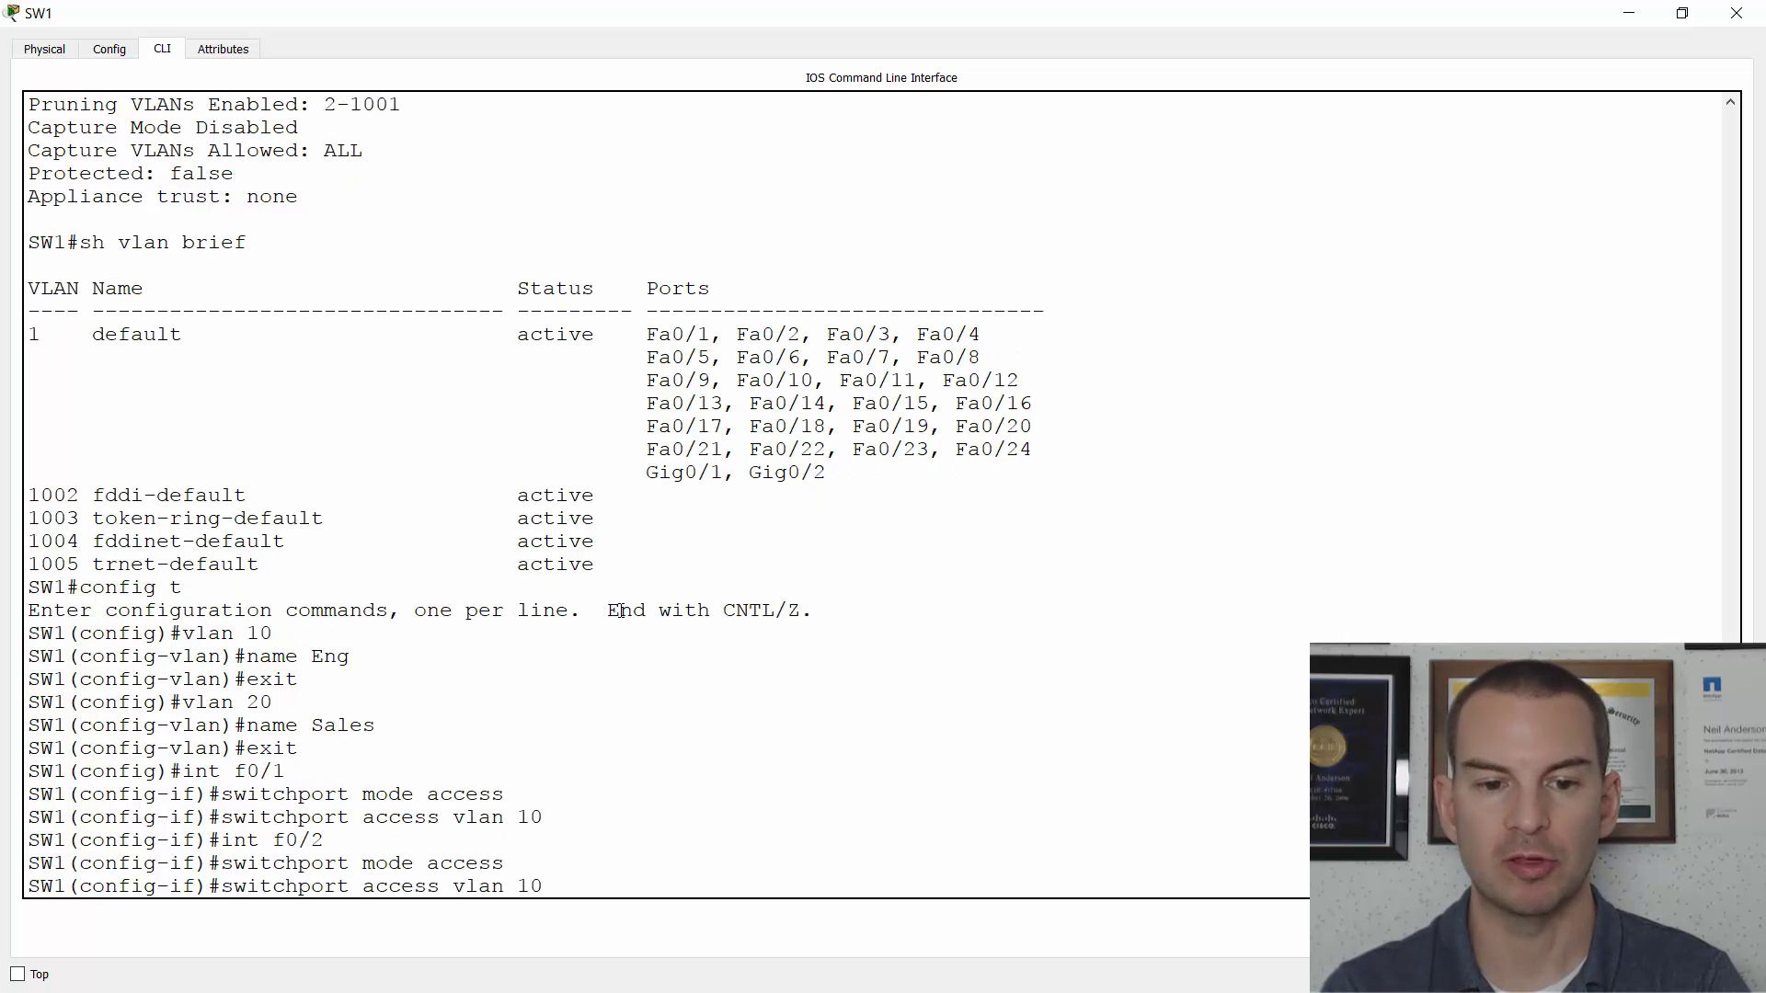
pyautogui.press('Return')
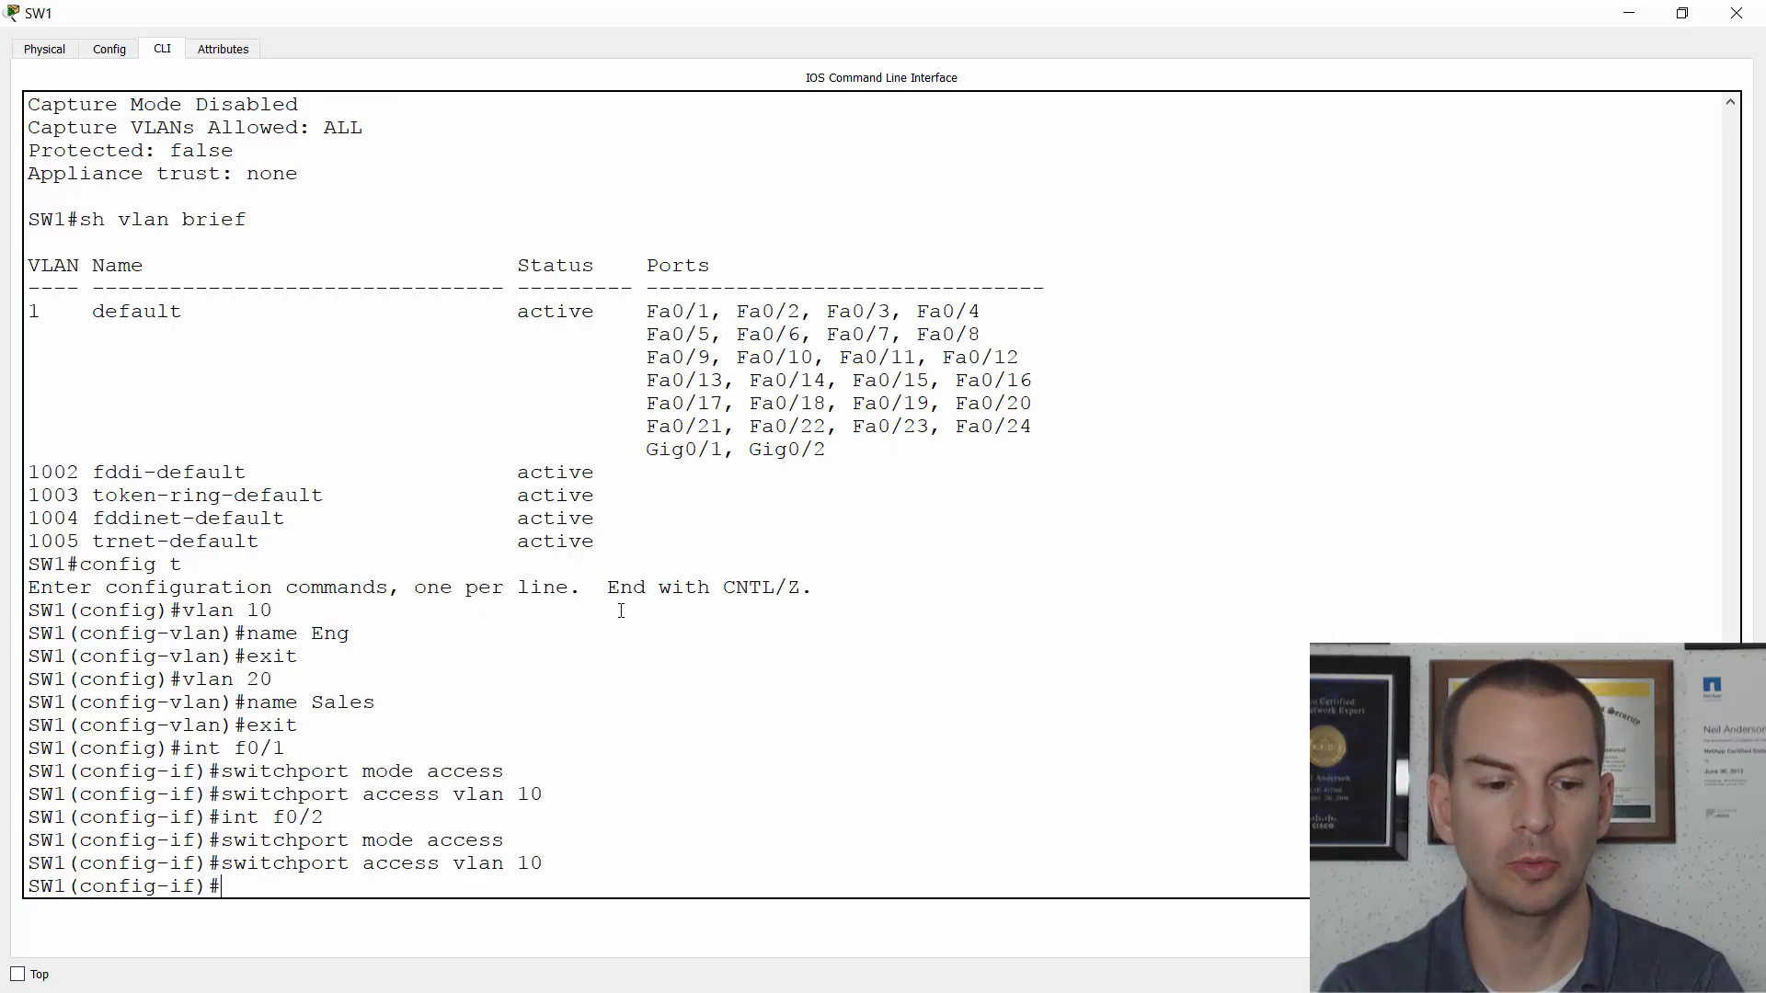
# Switch to ENG1's command prompt and ping 10.10.10.11 again
pyautogui.hotkey('alt', 'Tab')
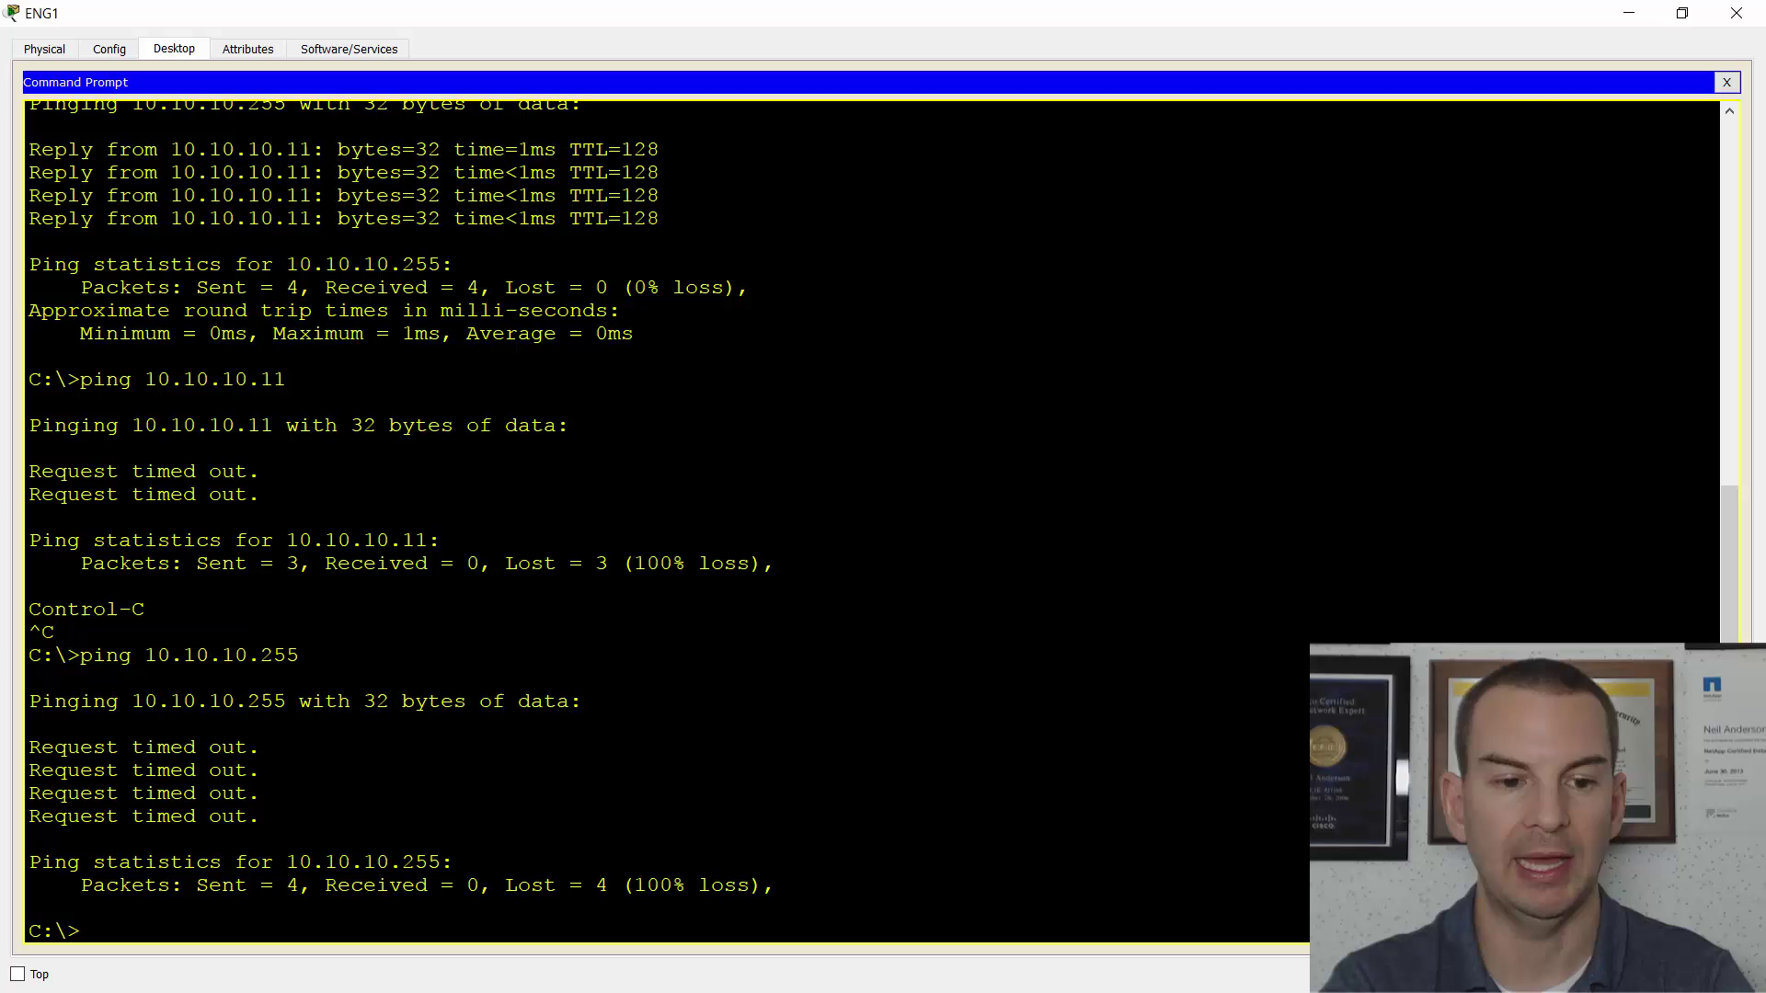
pyautogui.write('ping 101')
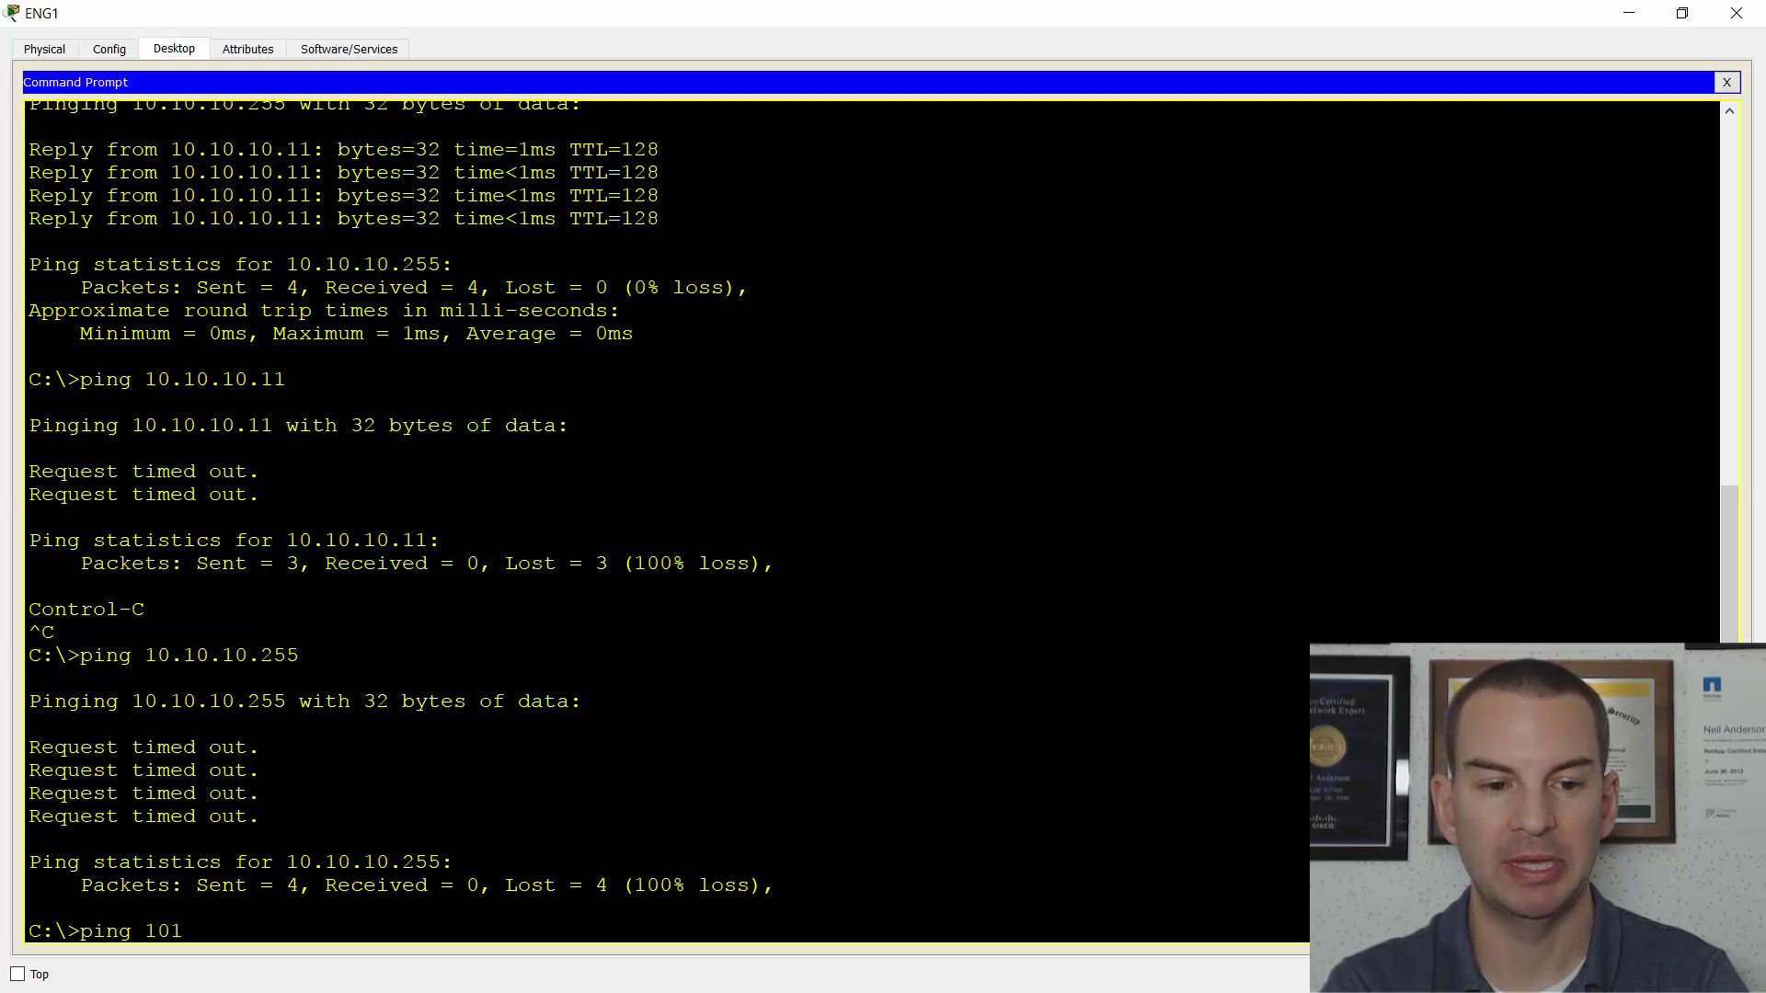
pyautogui.press('BackSpace')
pyautogui.write('.10.10.')
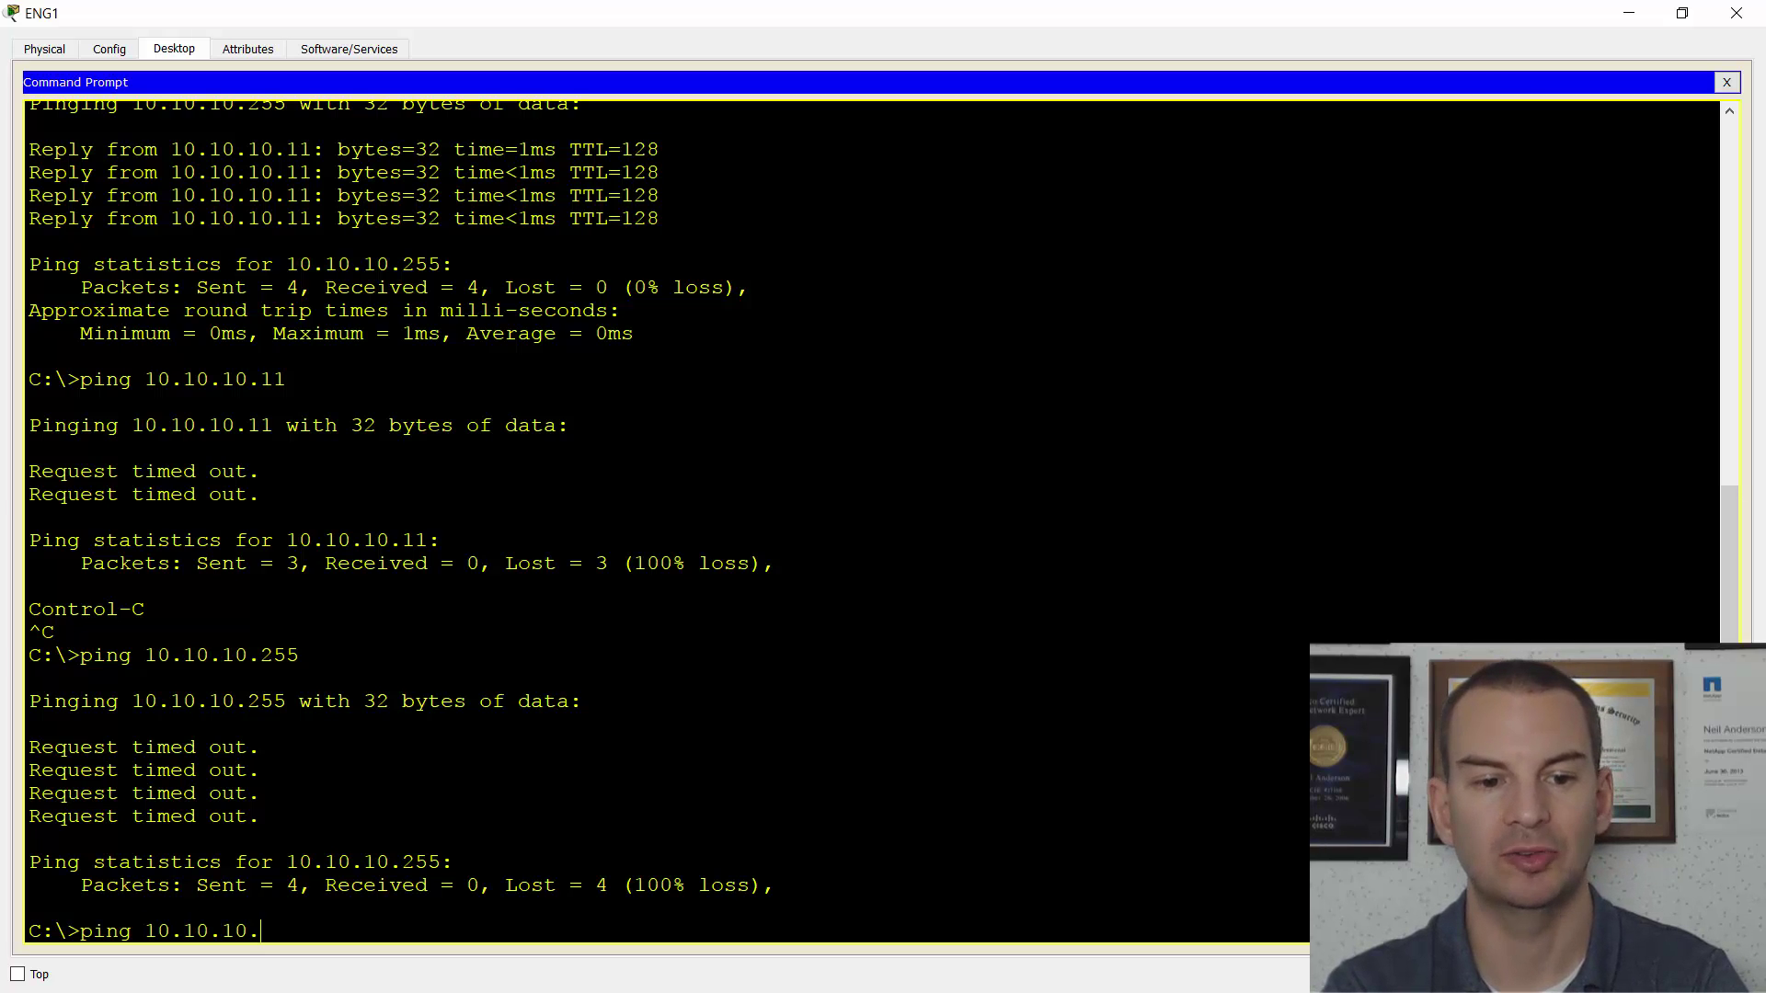
pyautogui.write('11')
pyautogui.press('Return')
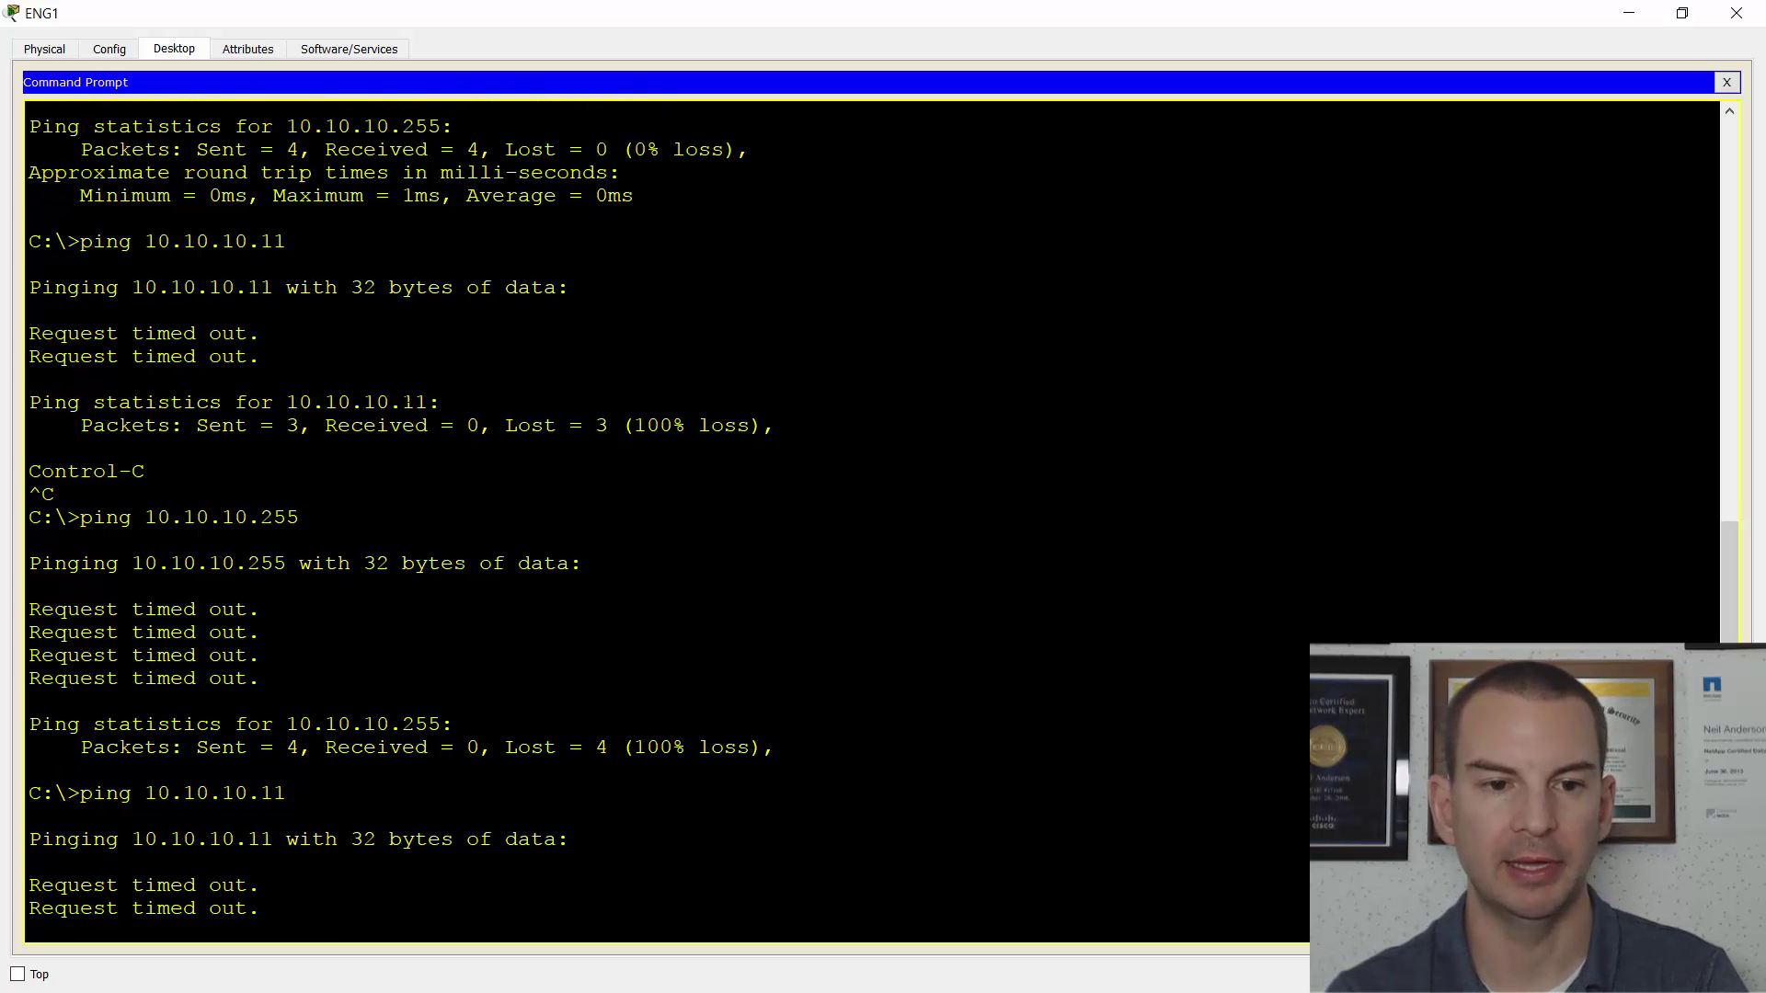
# Back in SW1's CLI, reset interface F0/2 by shutting it down and re-enabling it with no shutdown
pyautogui.hotkey('alt', 'Tab')
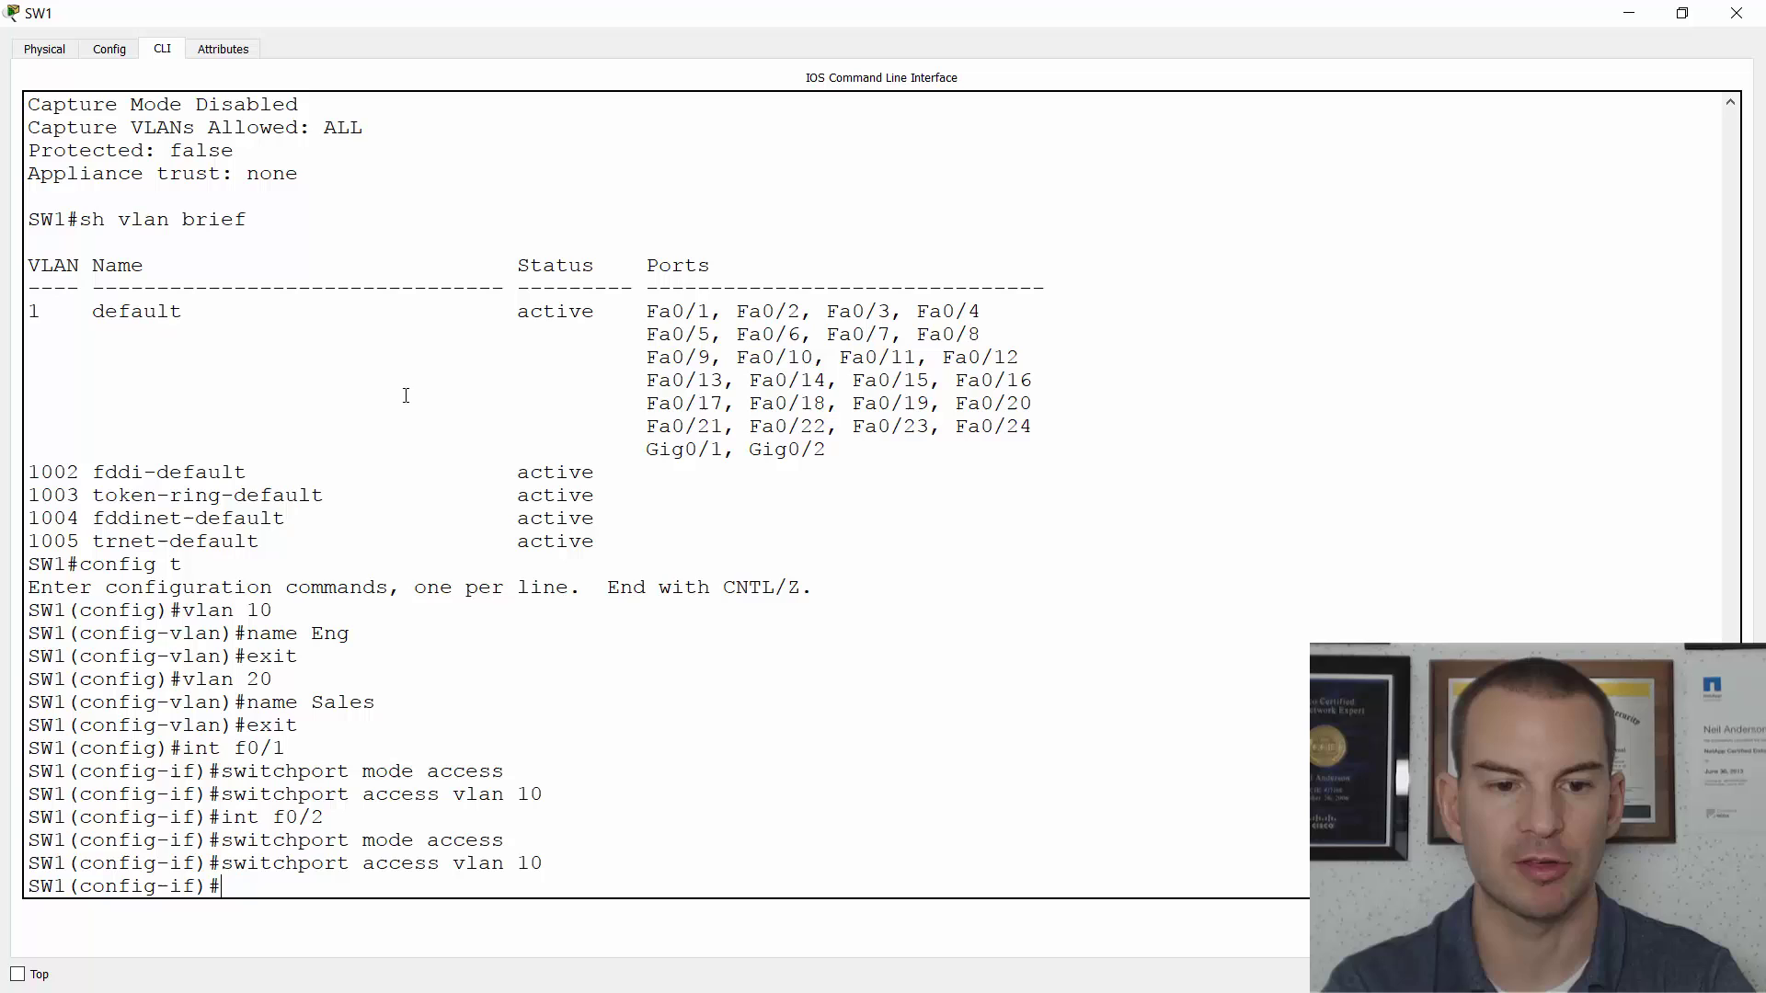
pyautogui.write('shut')
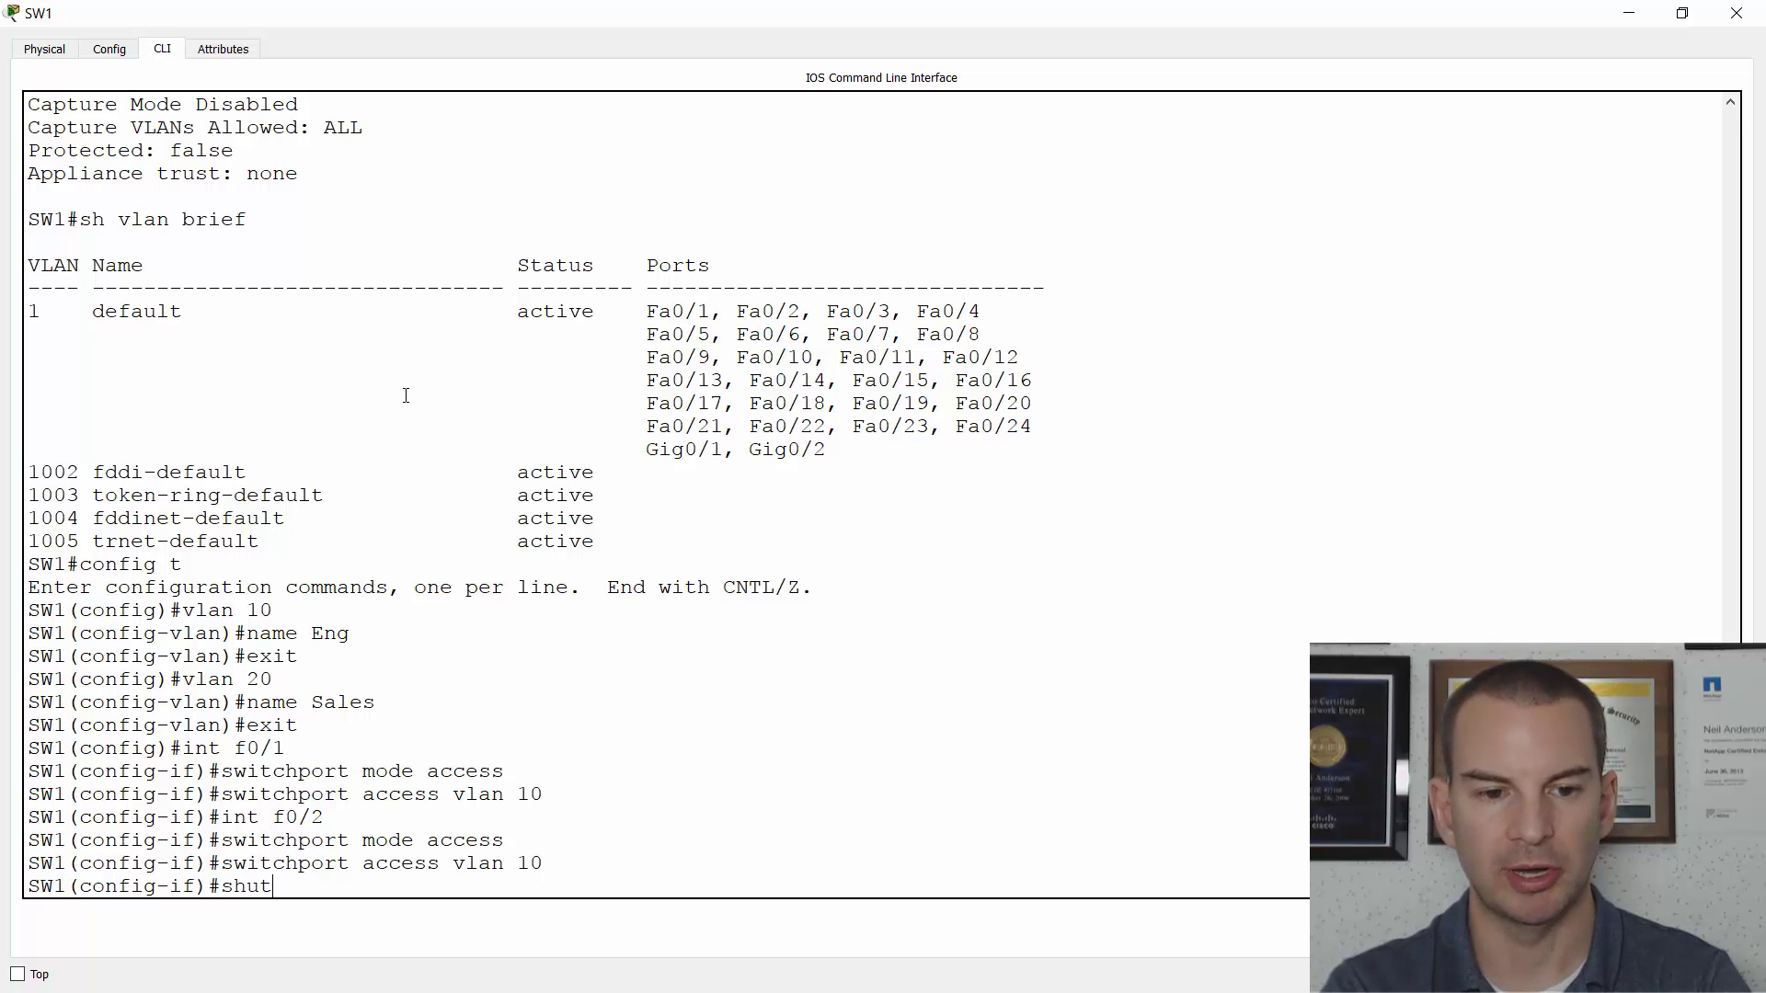
pyautogui.press('Return')
pyautogui.press('Return')
pyautogui.write('no ')
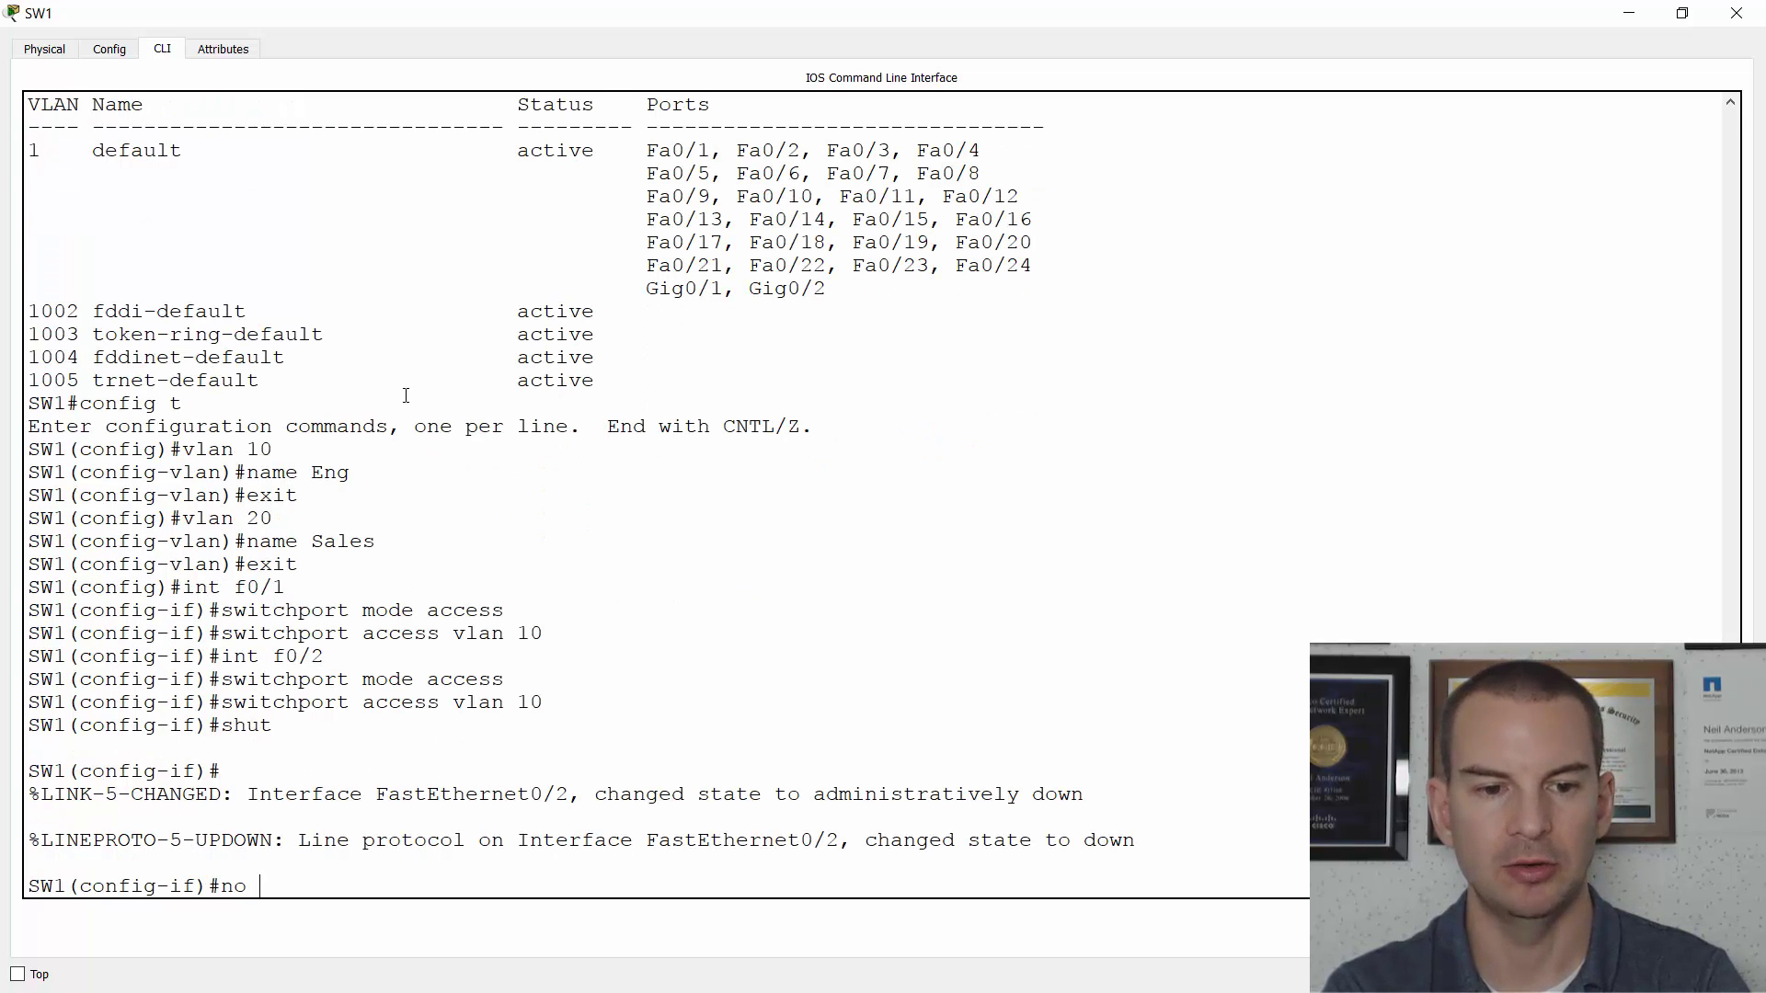
pyautogui.write('shutdown')
pyautogui.press('Return')
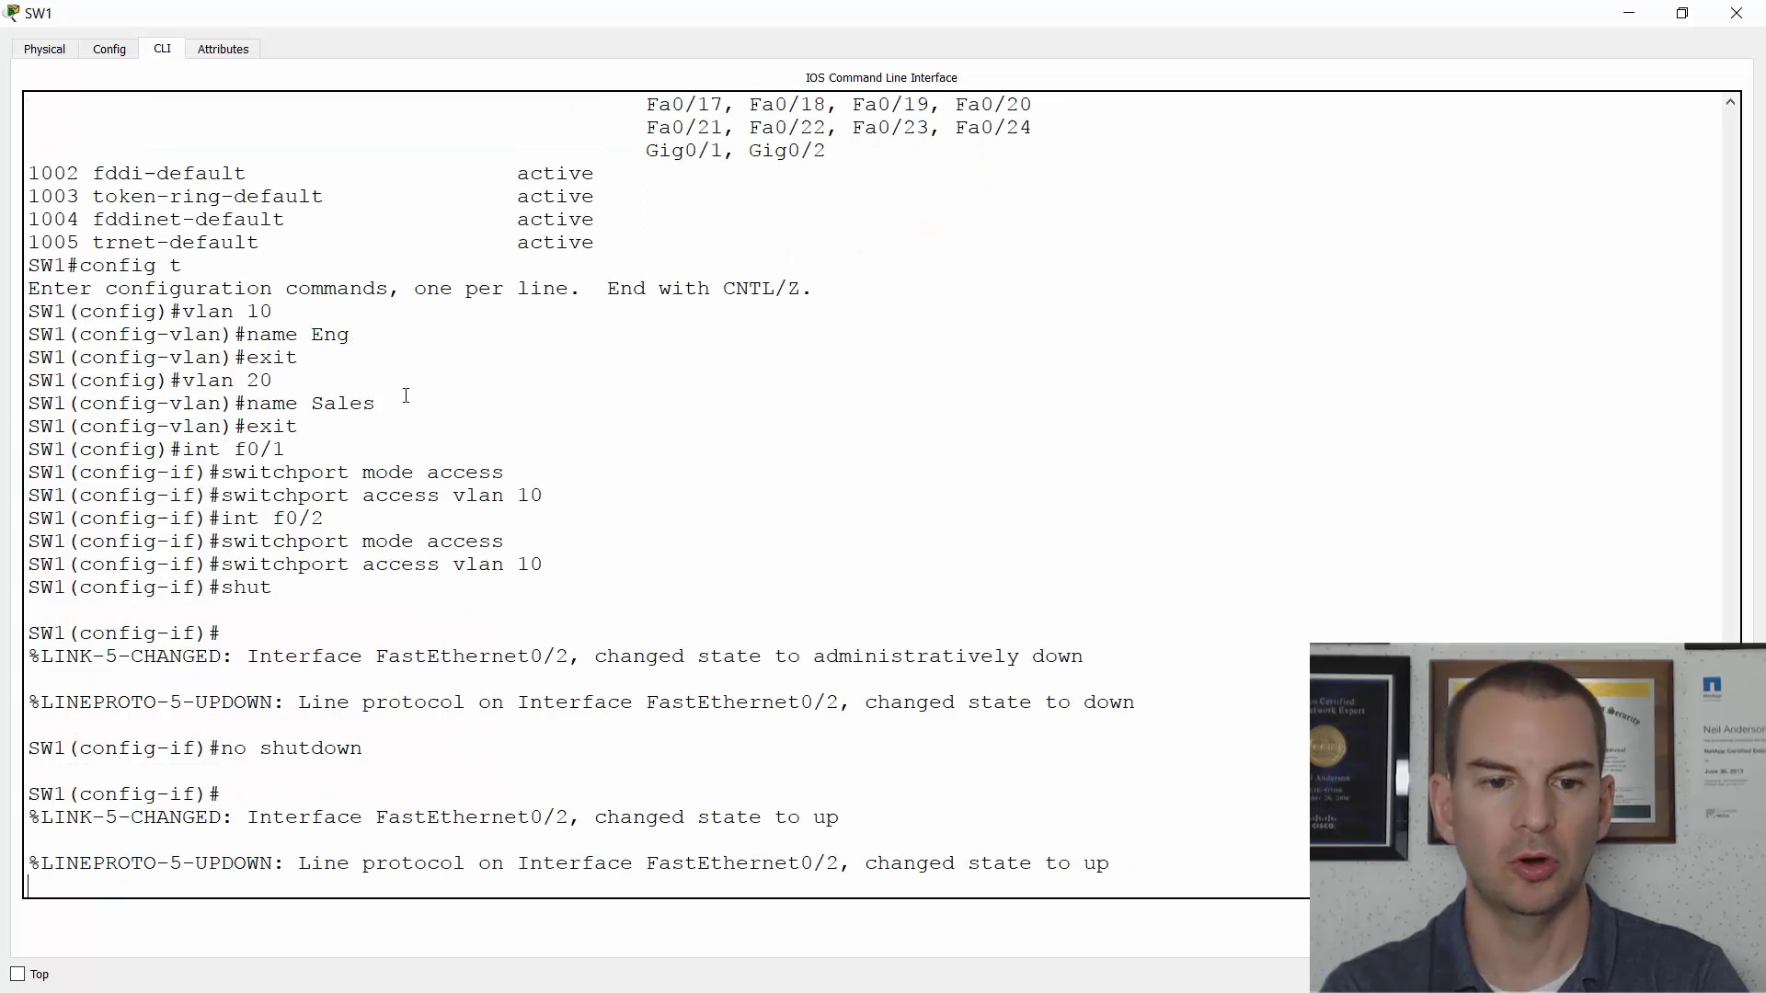
pyautogui.press('Return')
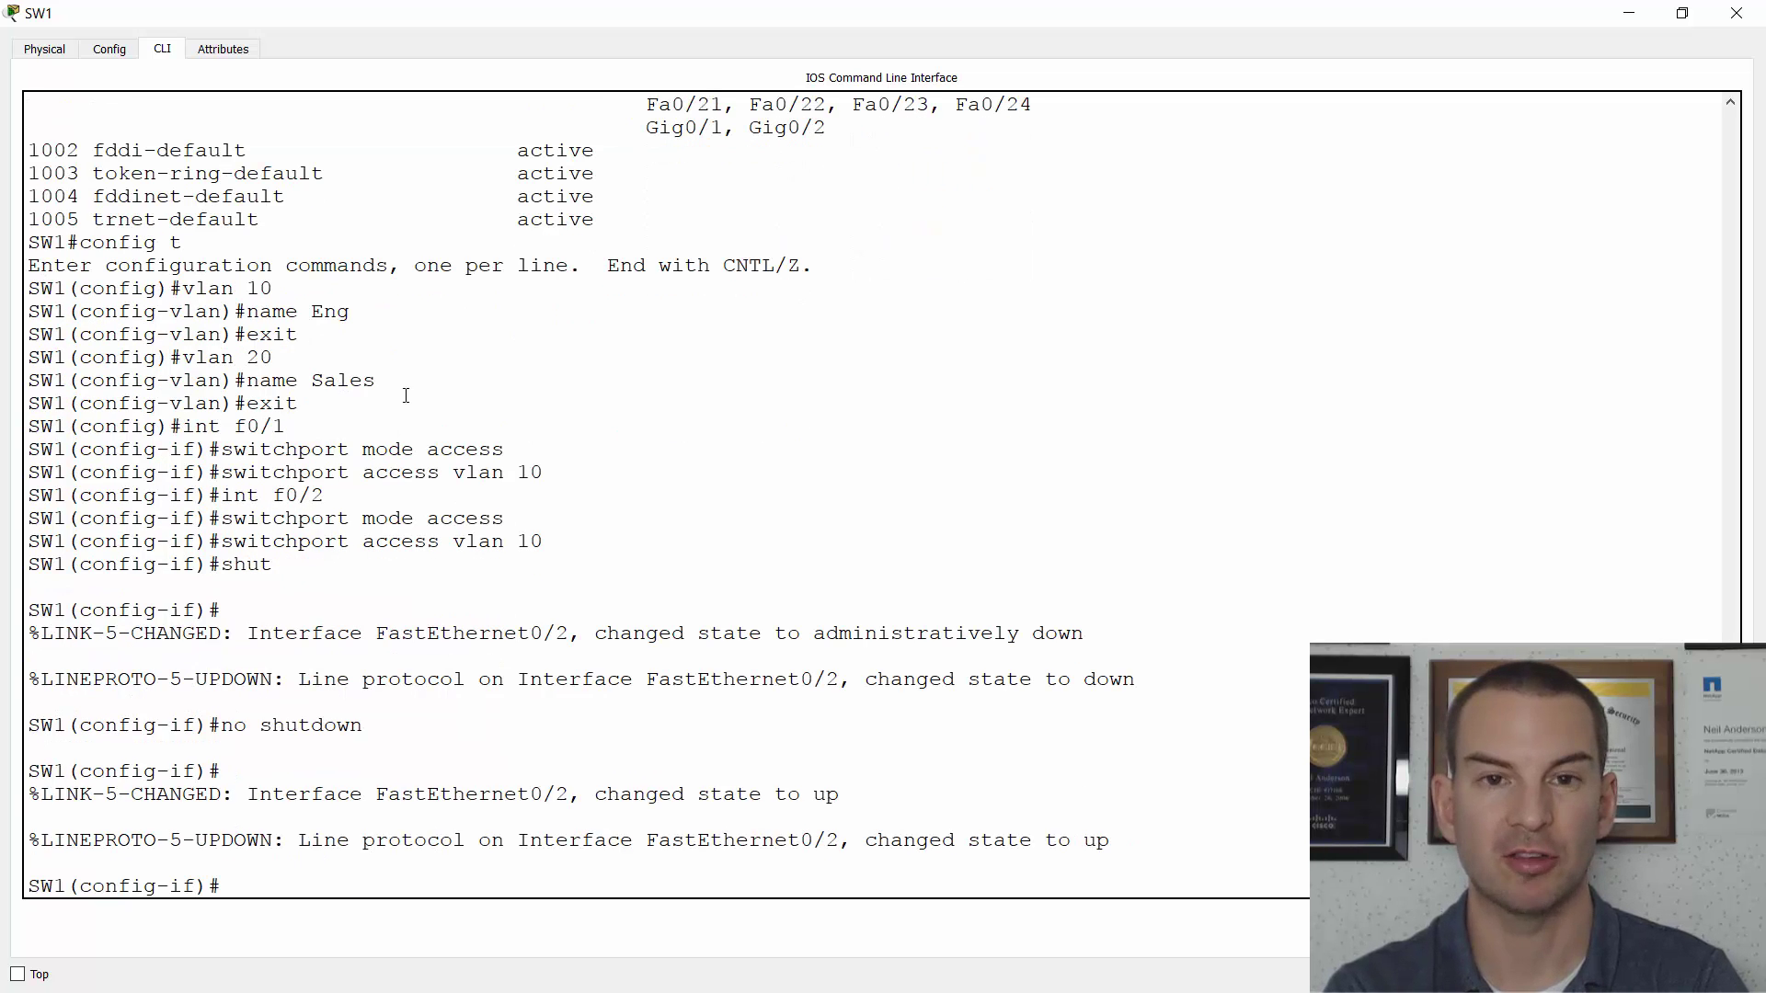
# Reset SW1's interface F0/1 by shutting it down and re-enabling it with no shut
pyautogui.write('int f0/1')
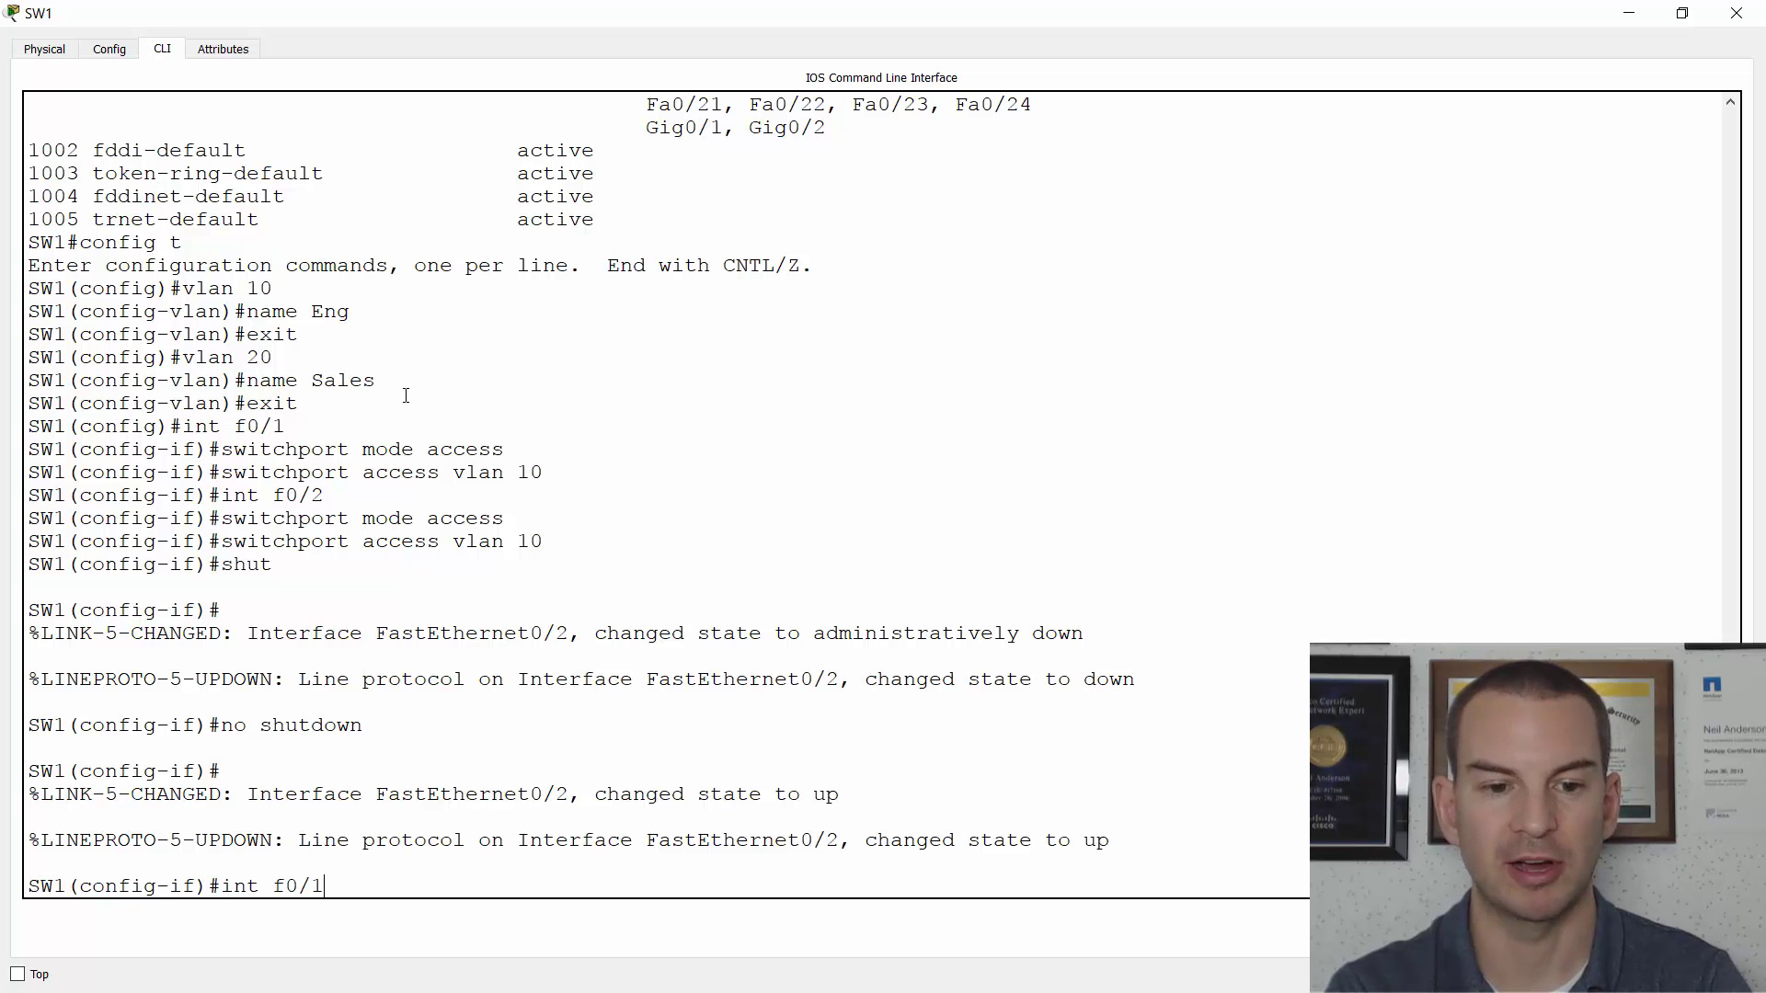
pyautogui.press('Return')
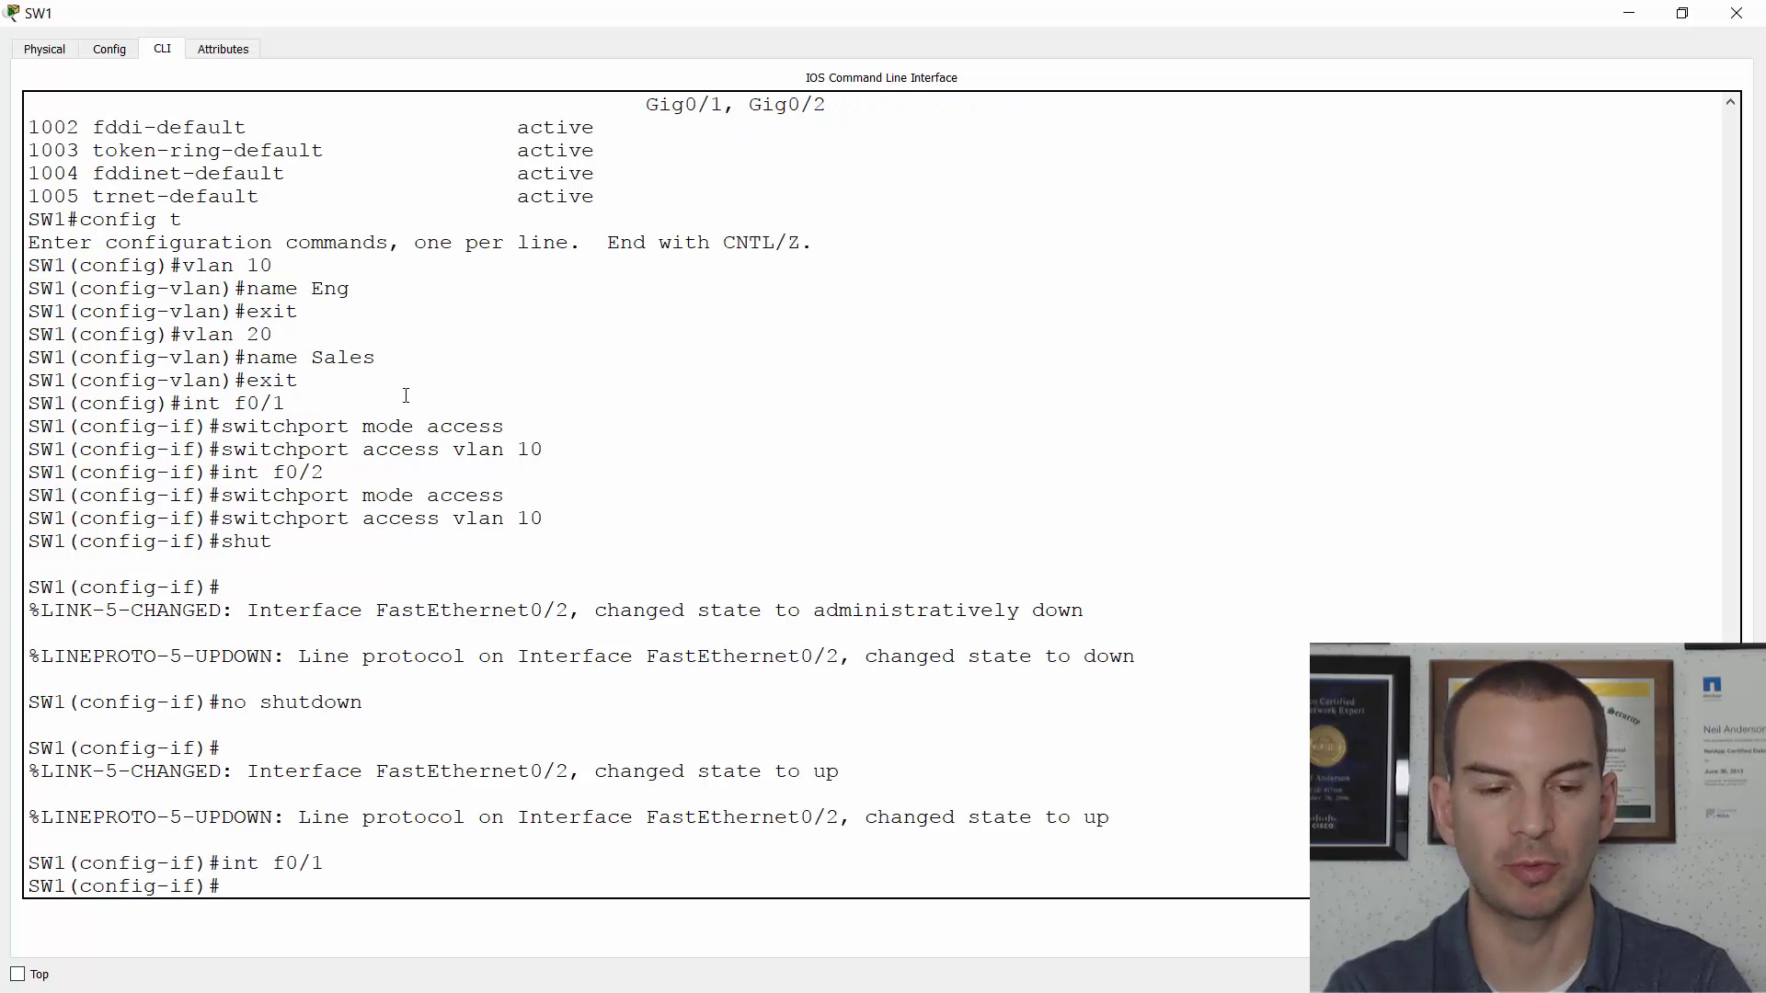
pyautogui.write('shut')
pyautogui.press('Return')
pyautogui.write('no shut')
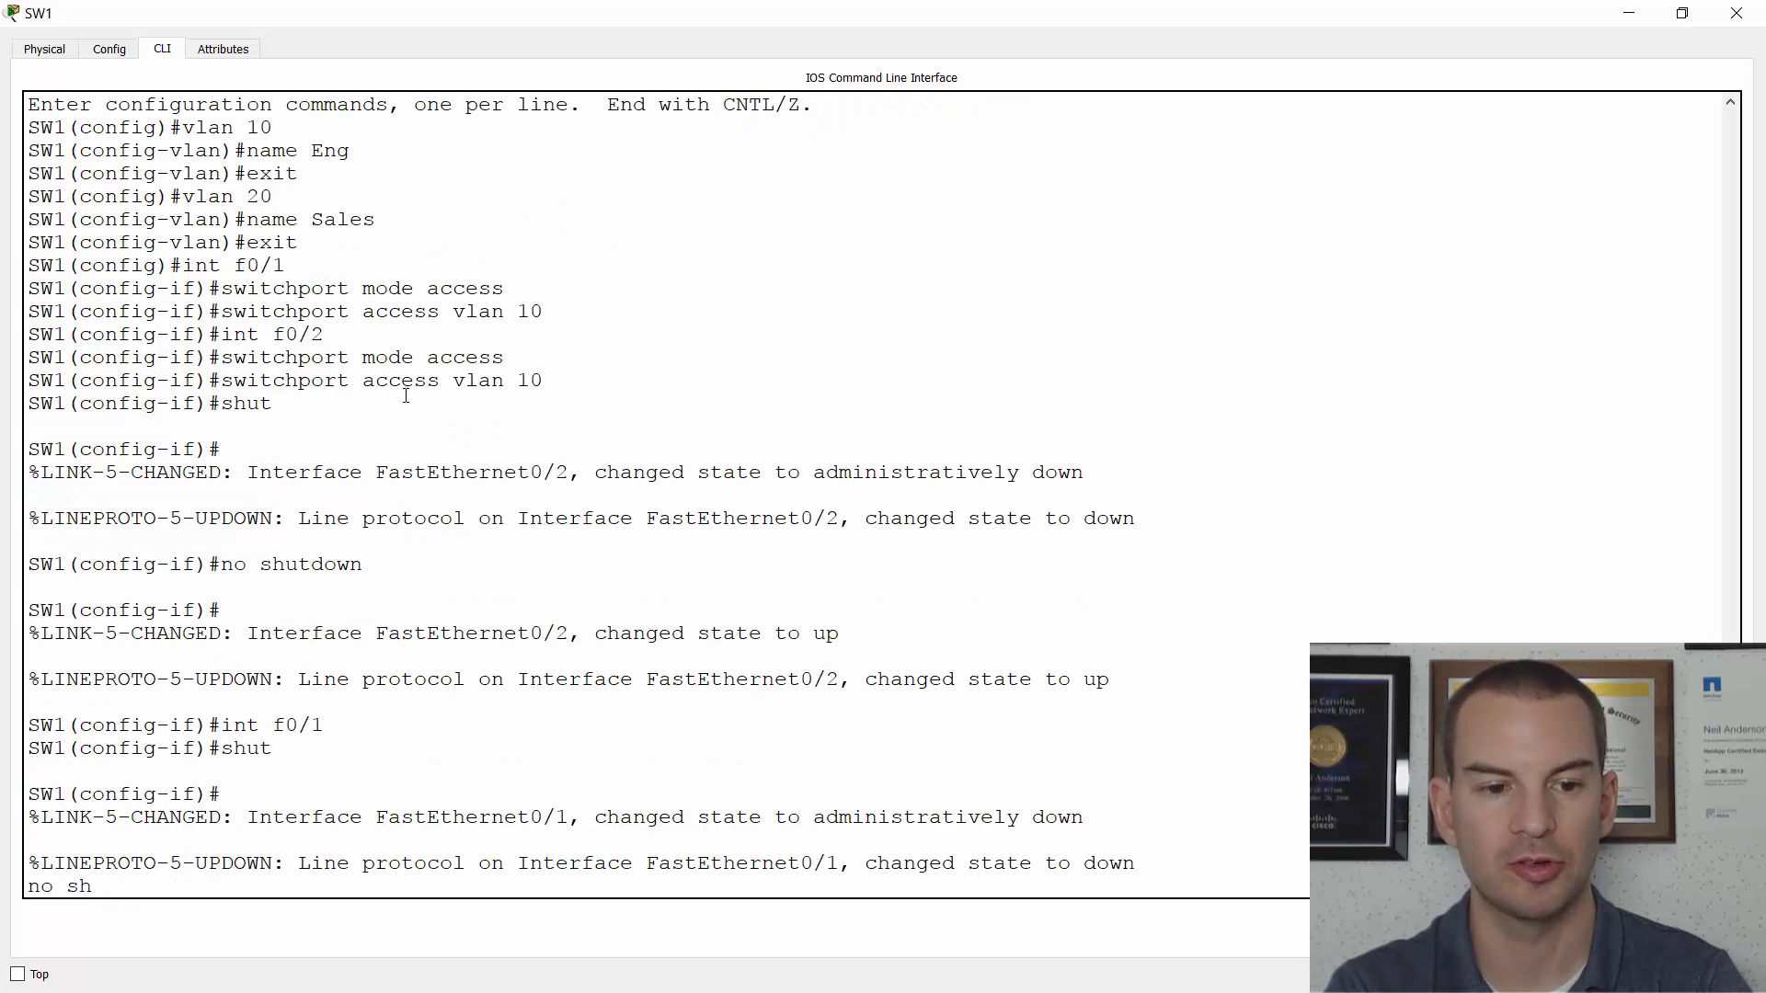
pyautogui.press('Return')
pyautogui.press('Return')
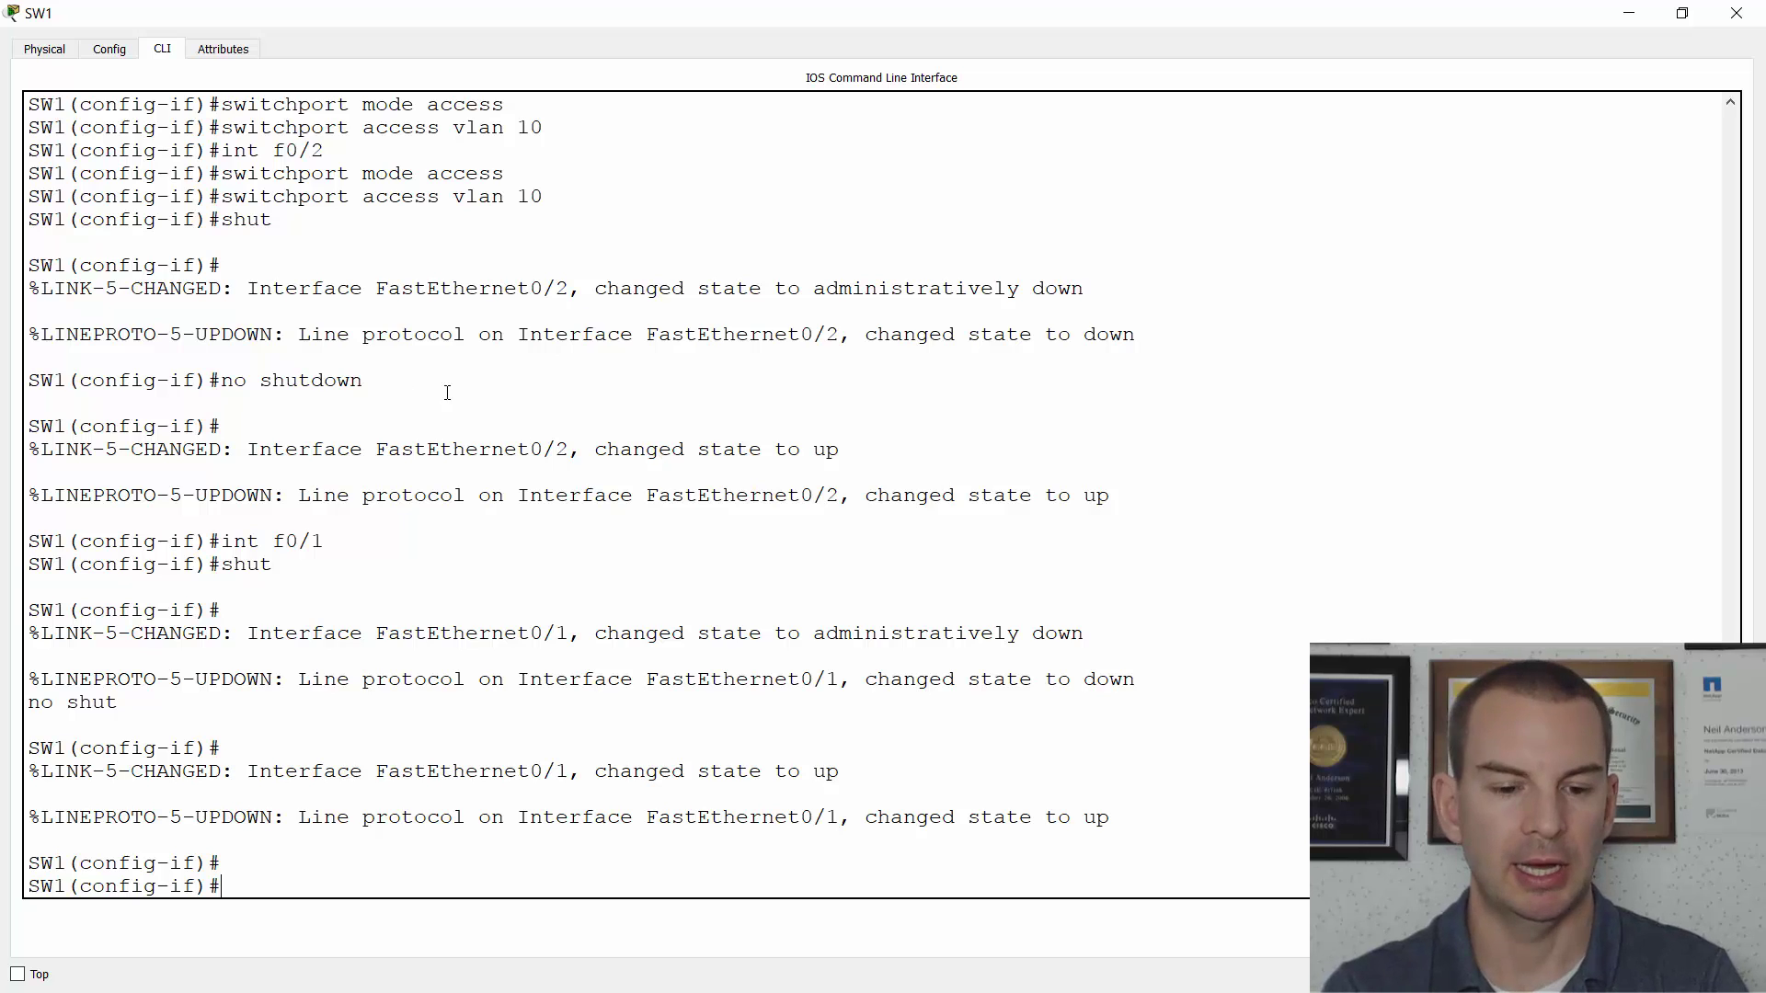
# Switch to ENG1's command prompt and ping 10.10.10.11 twice to test connectivity within VLAN 10
pyautogui.hotkey('alt', 'Tab')
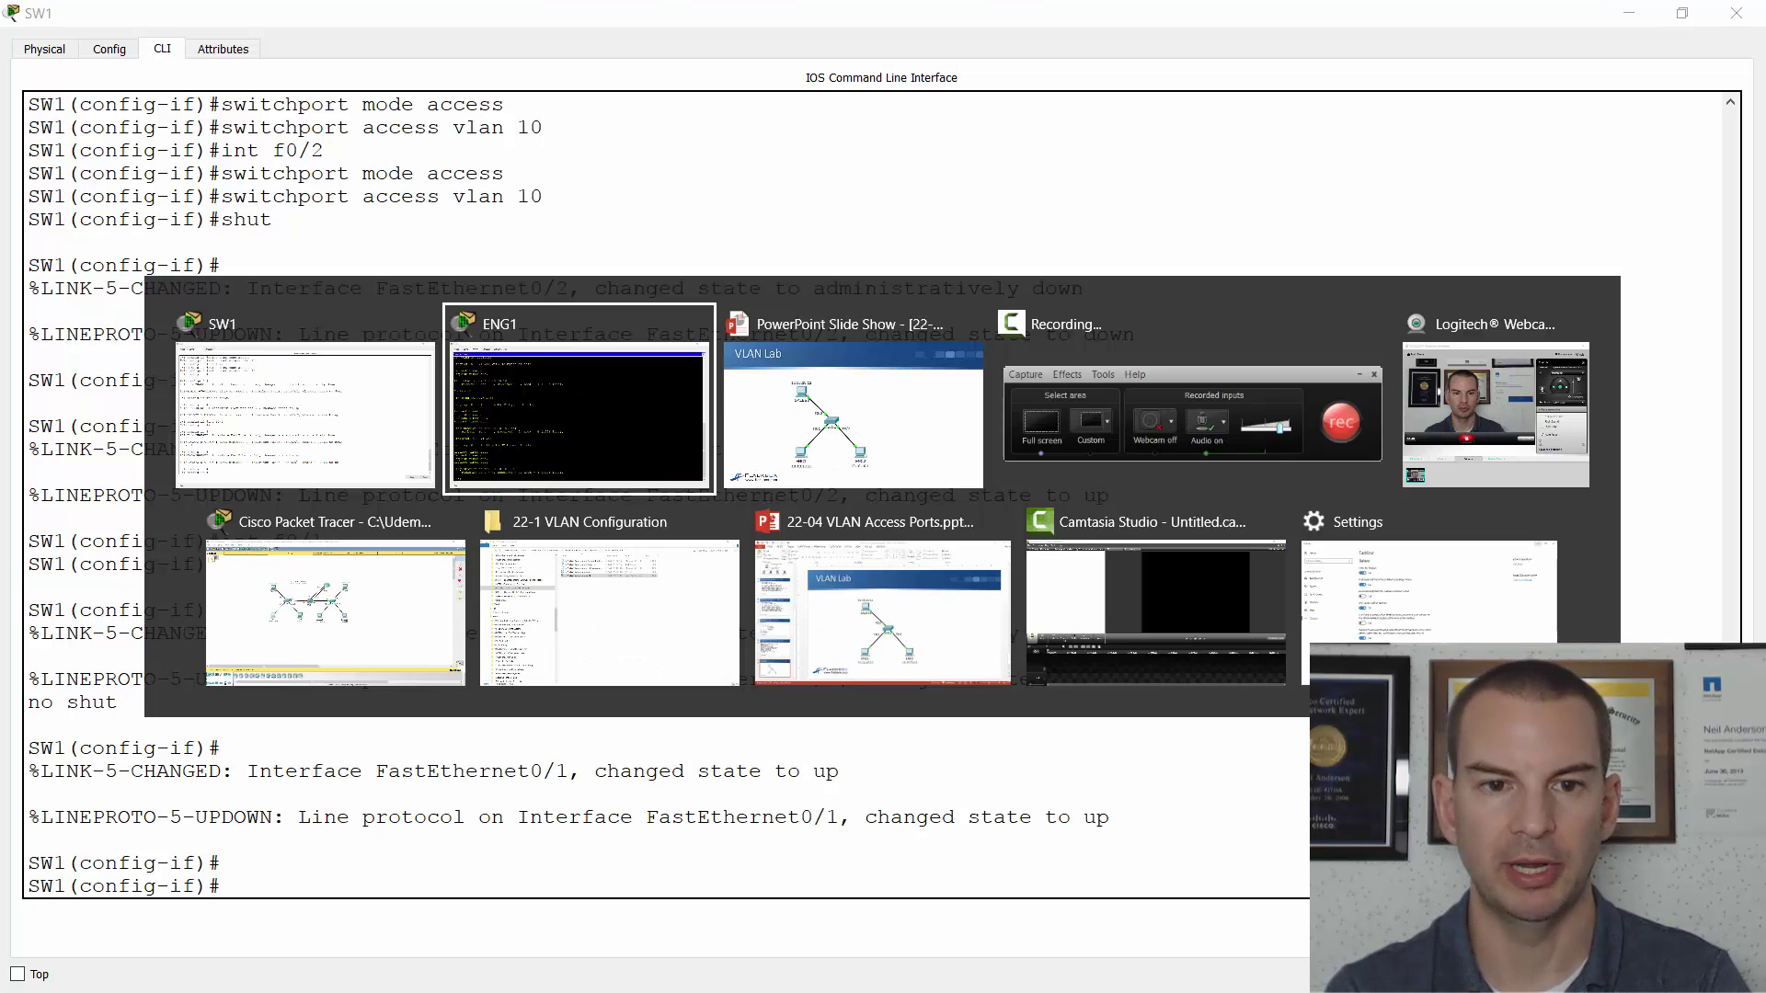
pyautogui.write('ping 1')
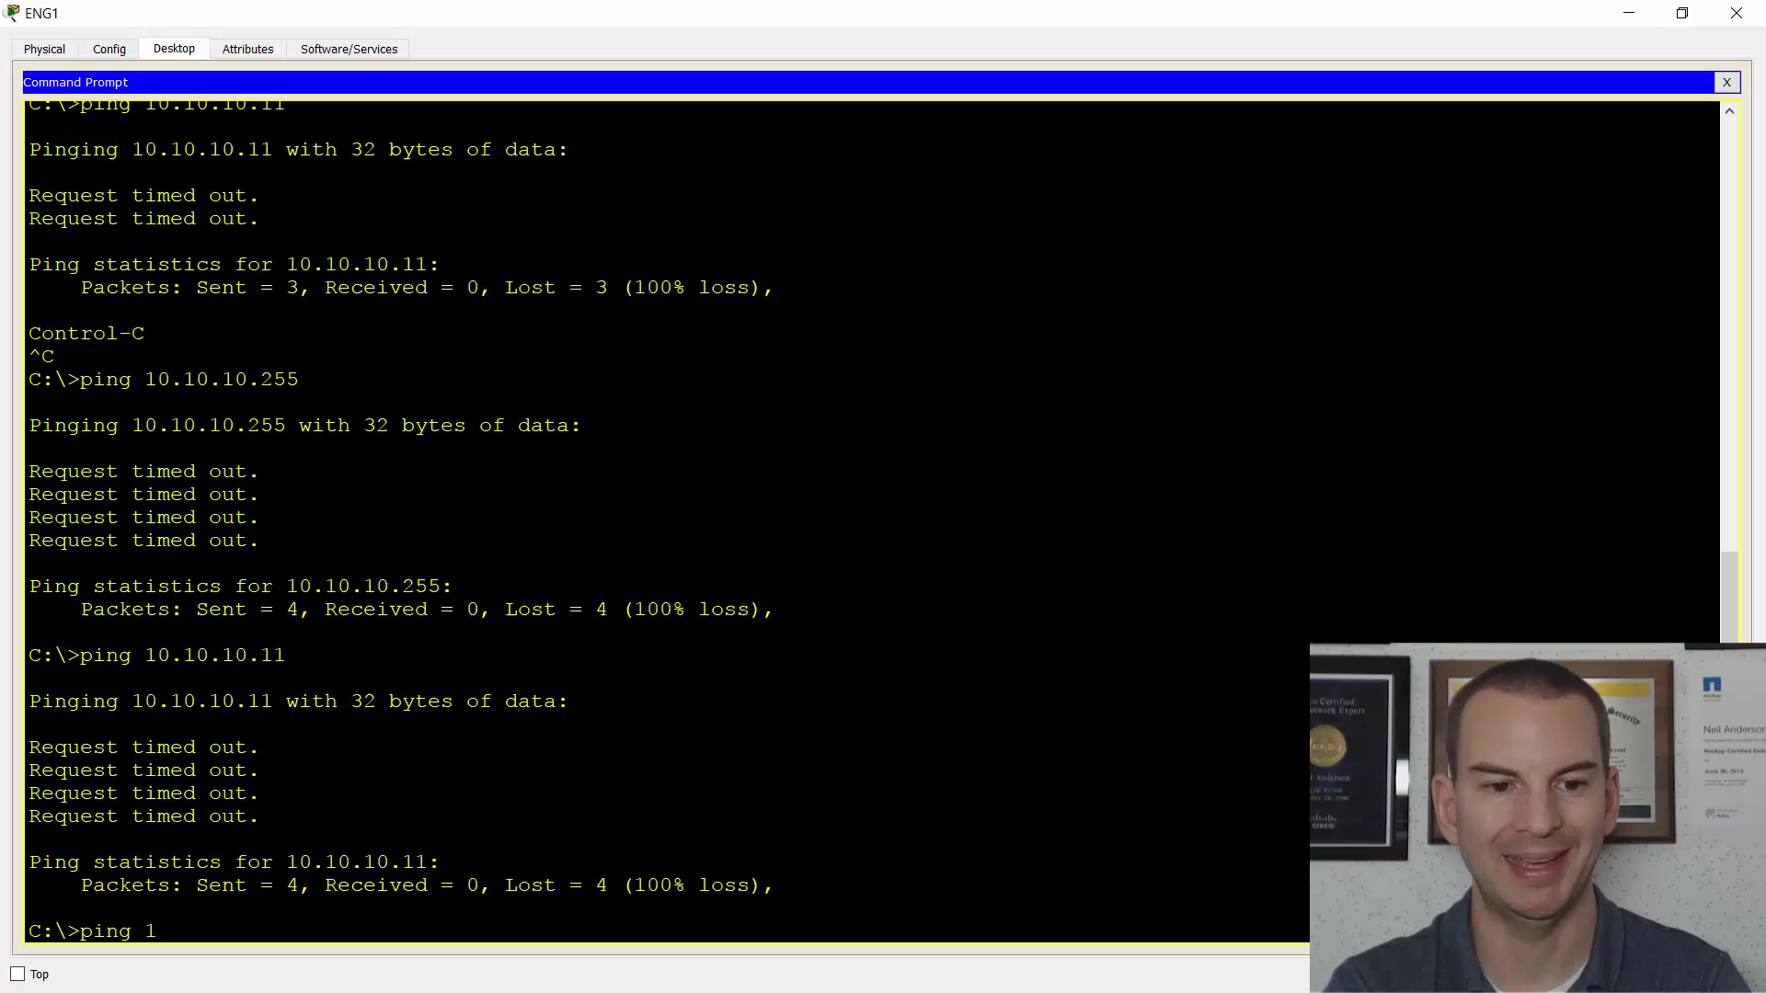
pyautogui.write('0.10.10.11')
pyautogui.press('Return')
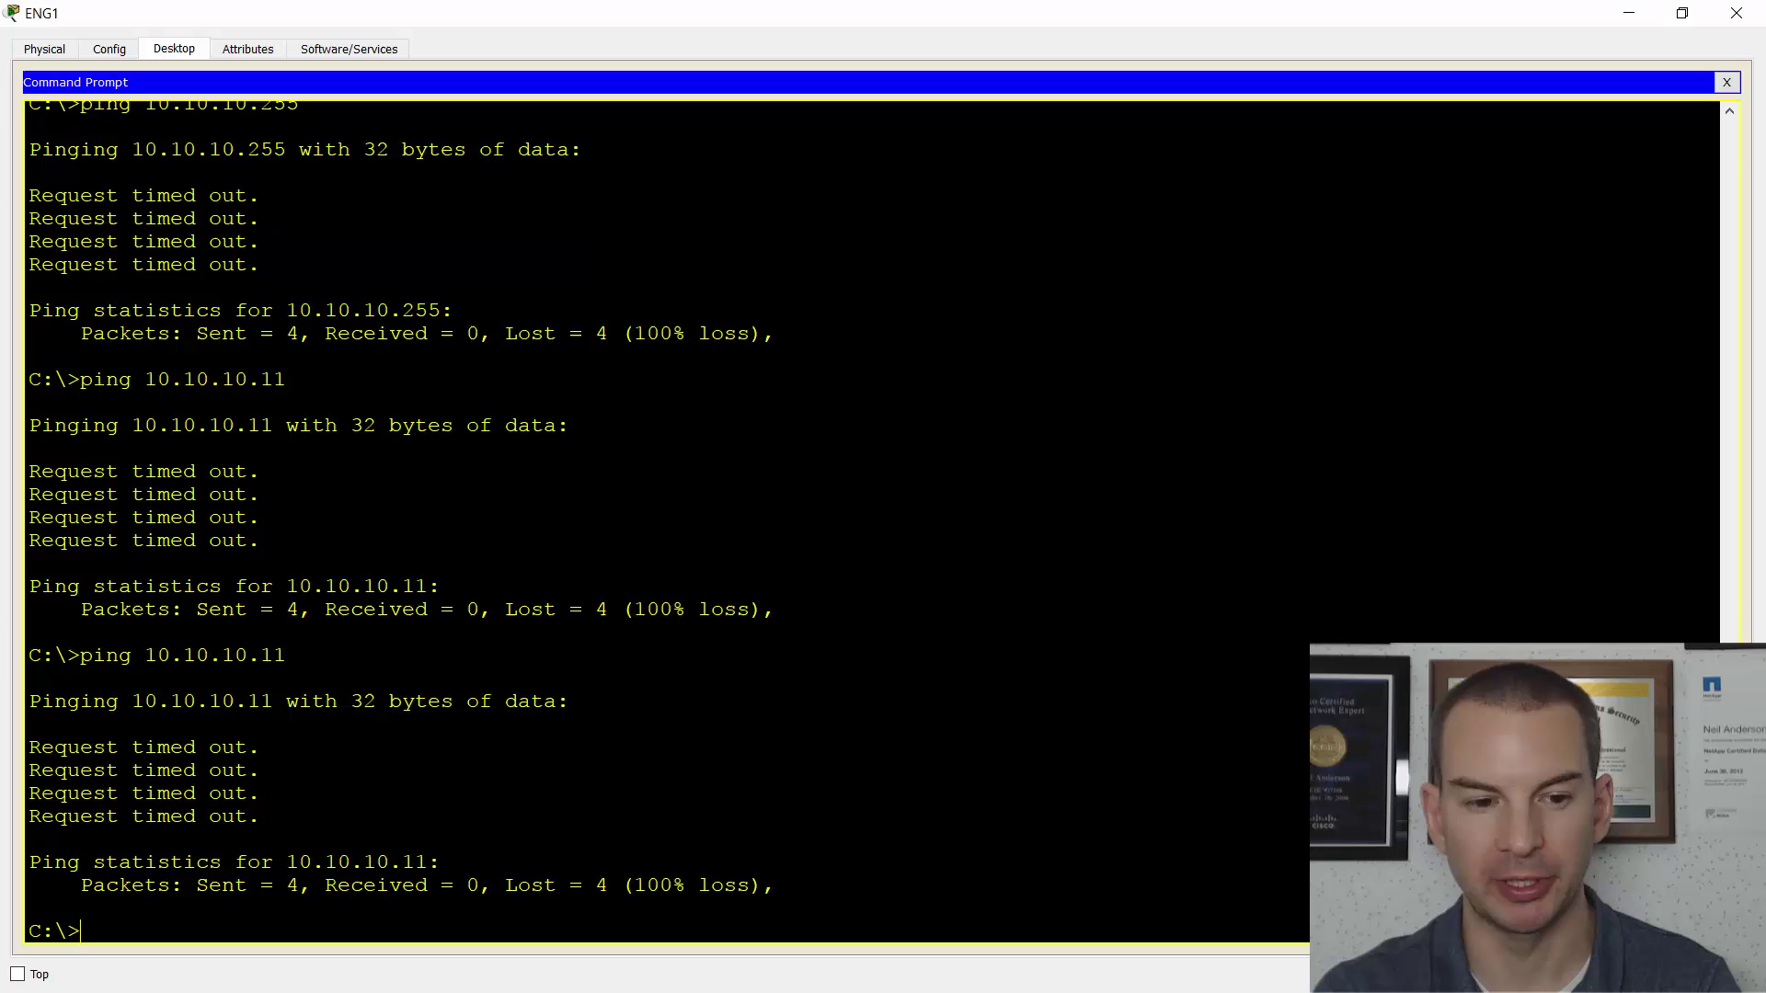
pyautogui.write('ping 10.10')
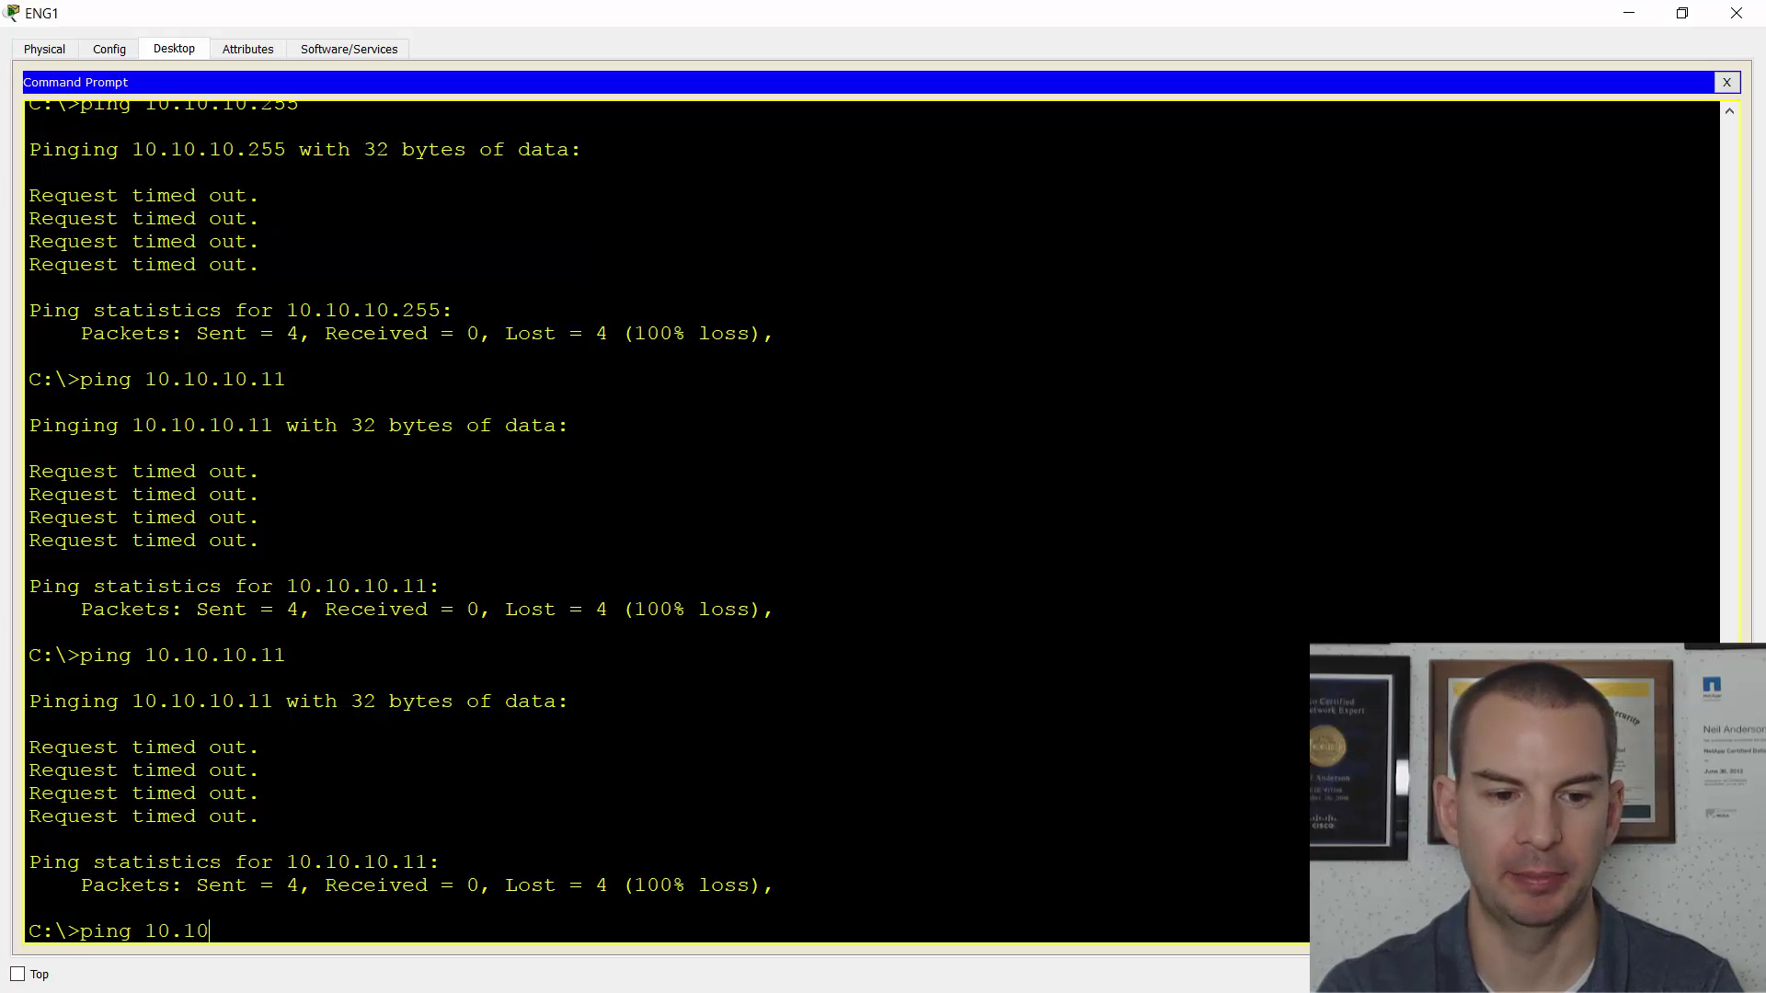
pyautogui.write('.10.11')
pyautogui.press('Return')
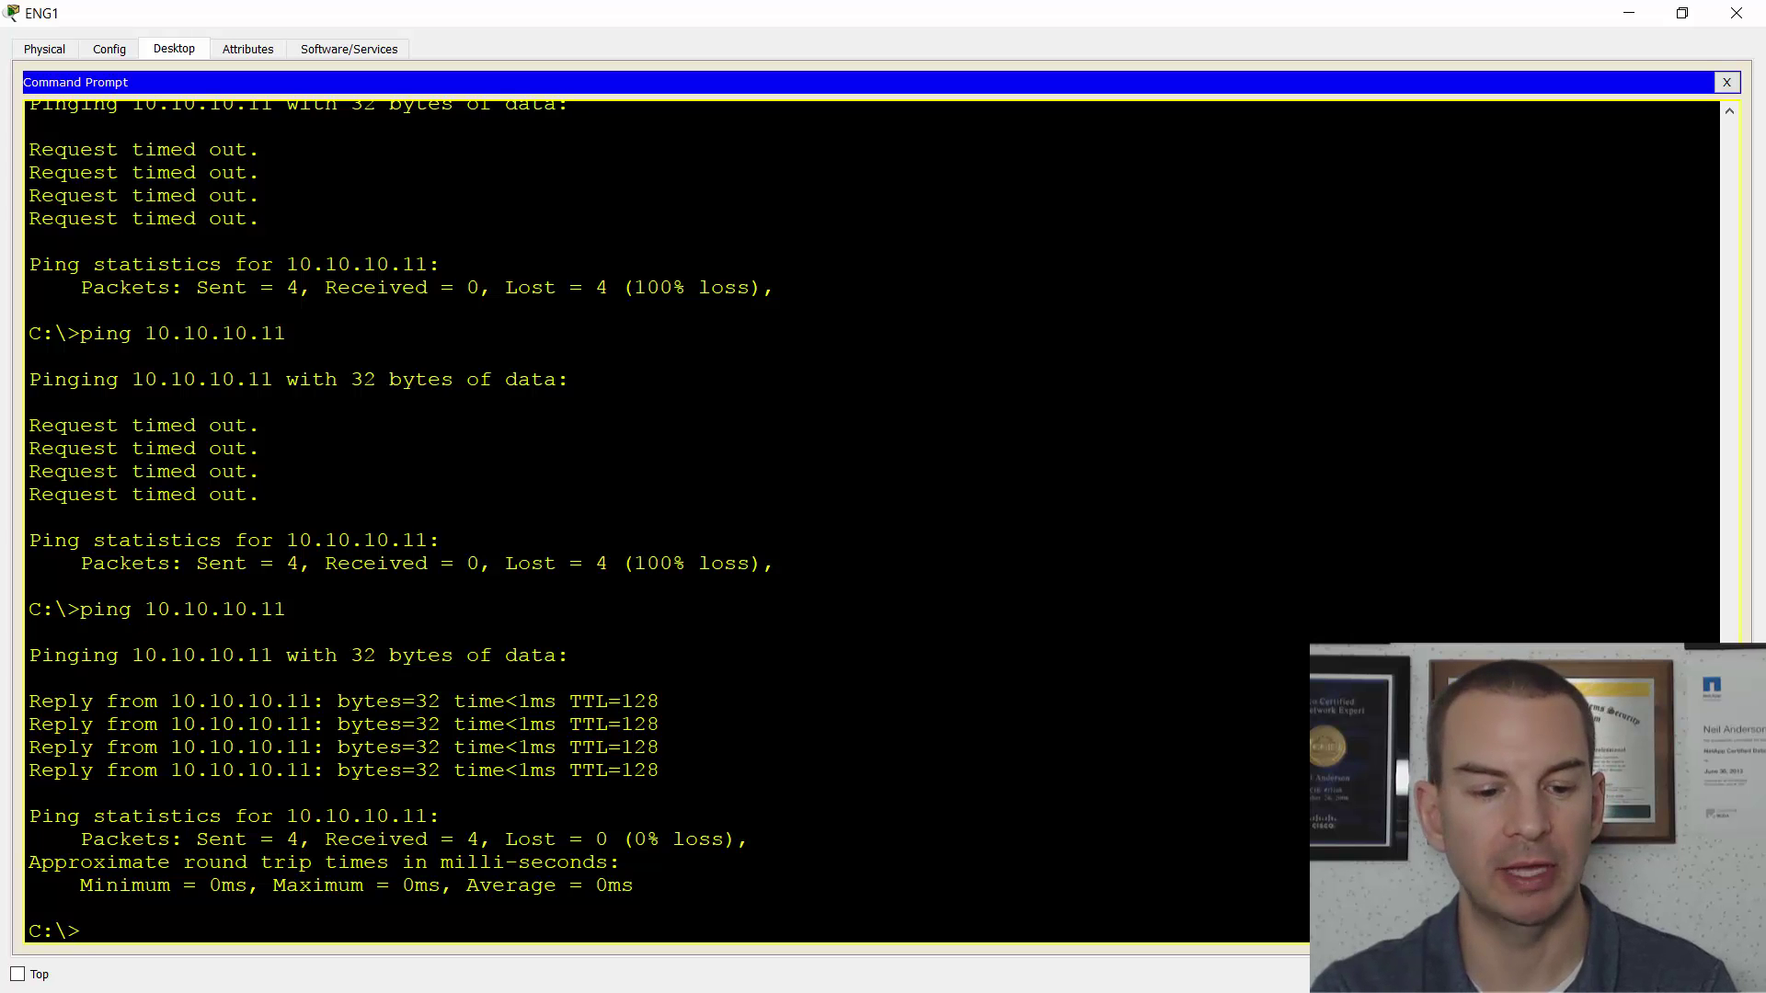
# Return to SW1's CLI, exit to global configuration, enter interface F0/3 and set its switchport mode to access
pyautogui.hotkey('alt', 'Tab')
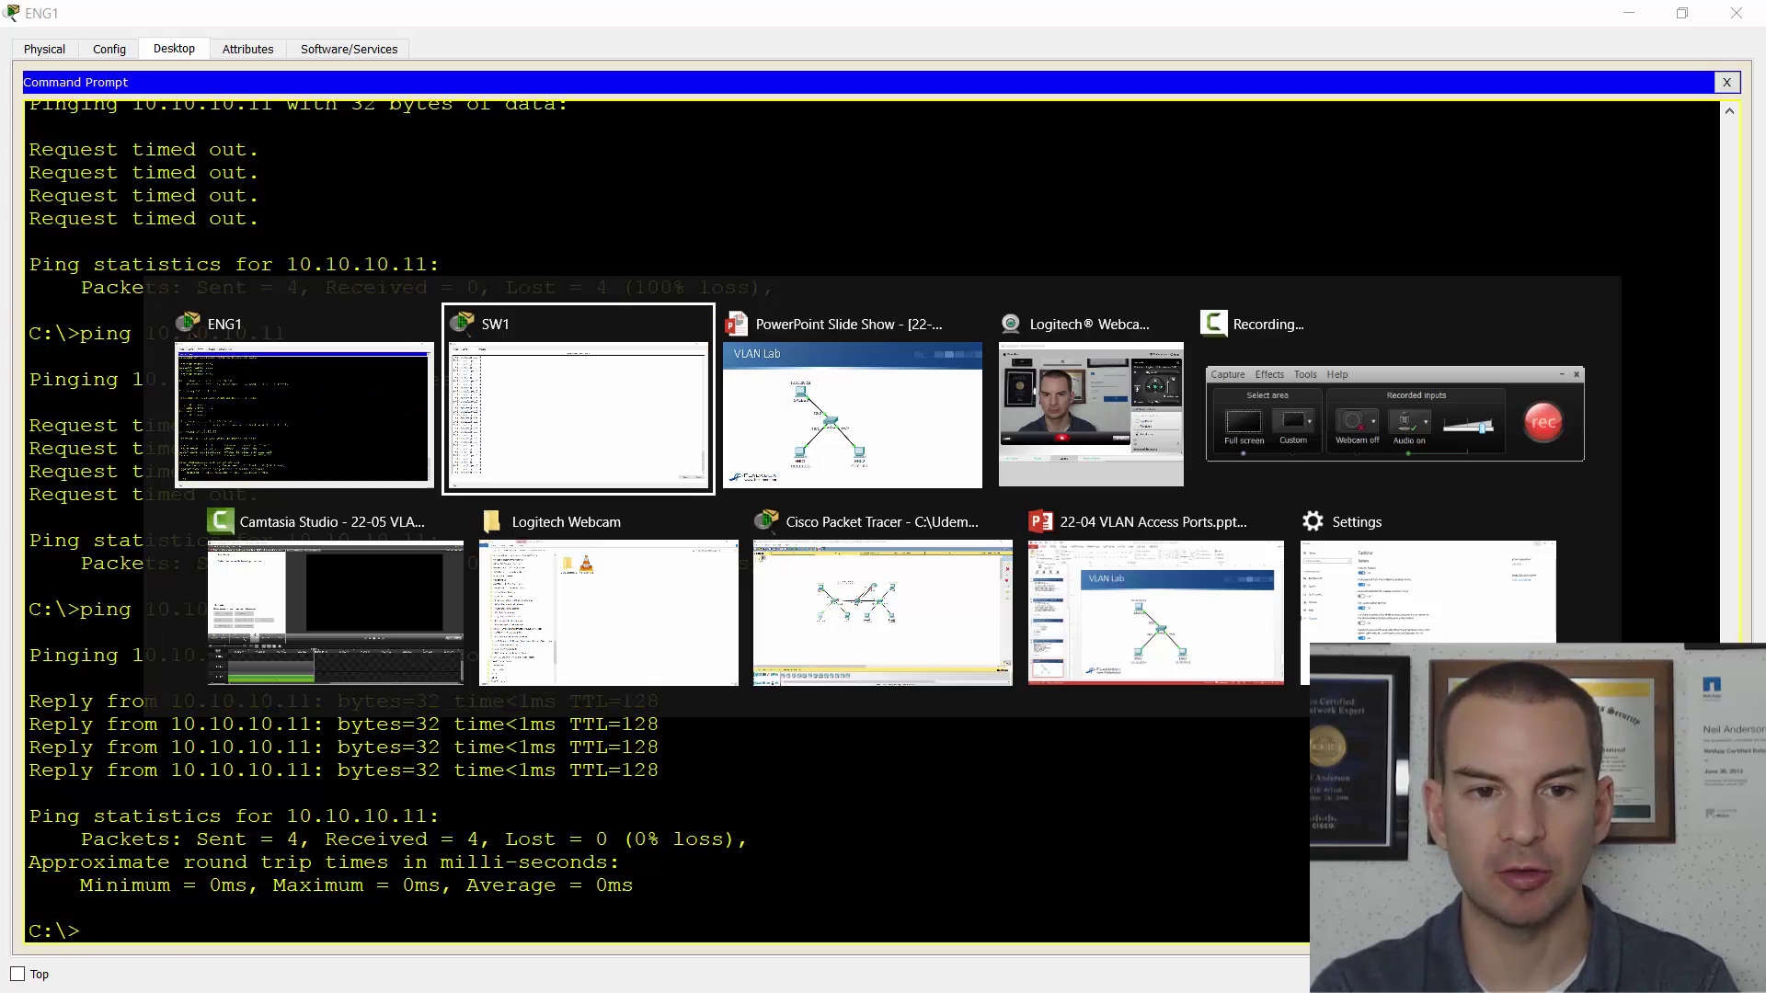
pyautogui.write('e')
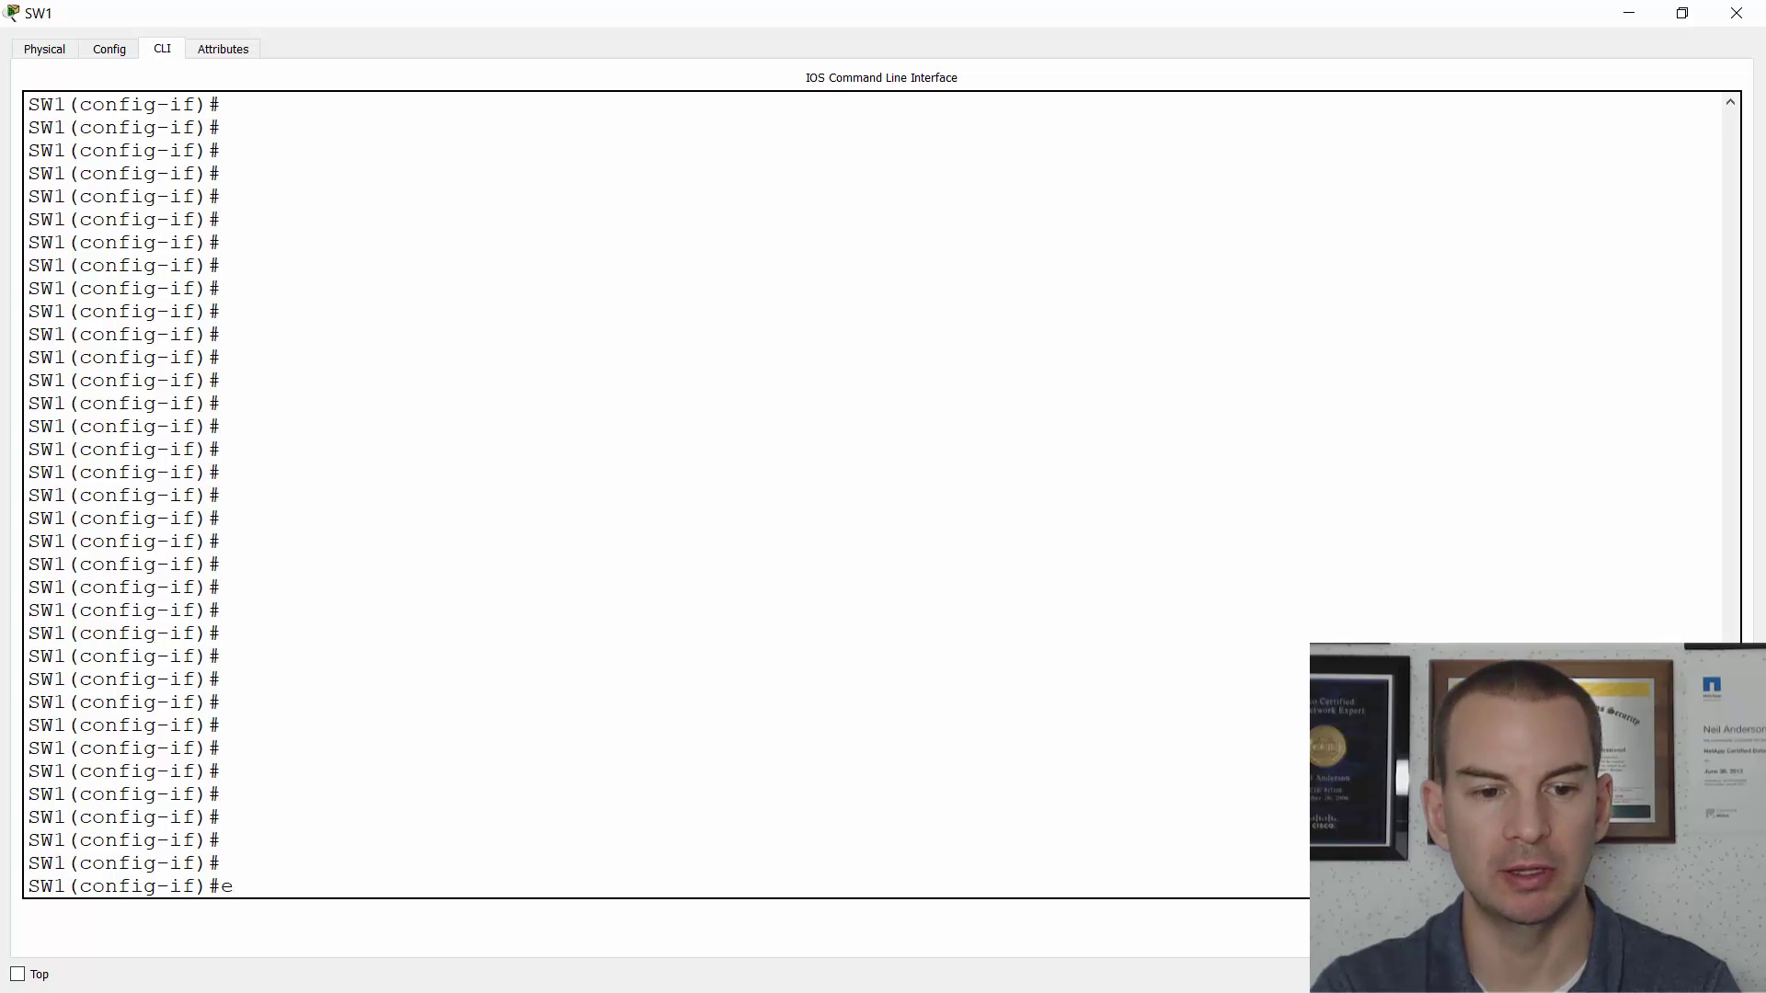
pyautogui.write('xit')
pyautogui.press('Return')
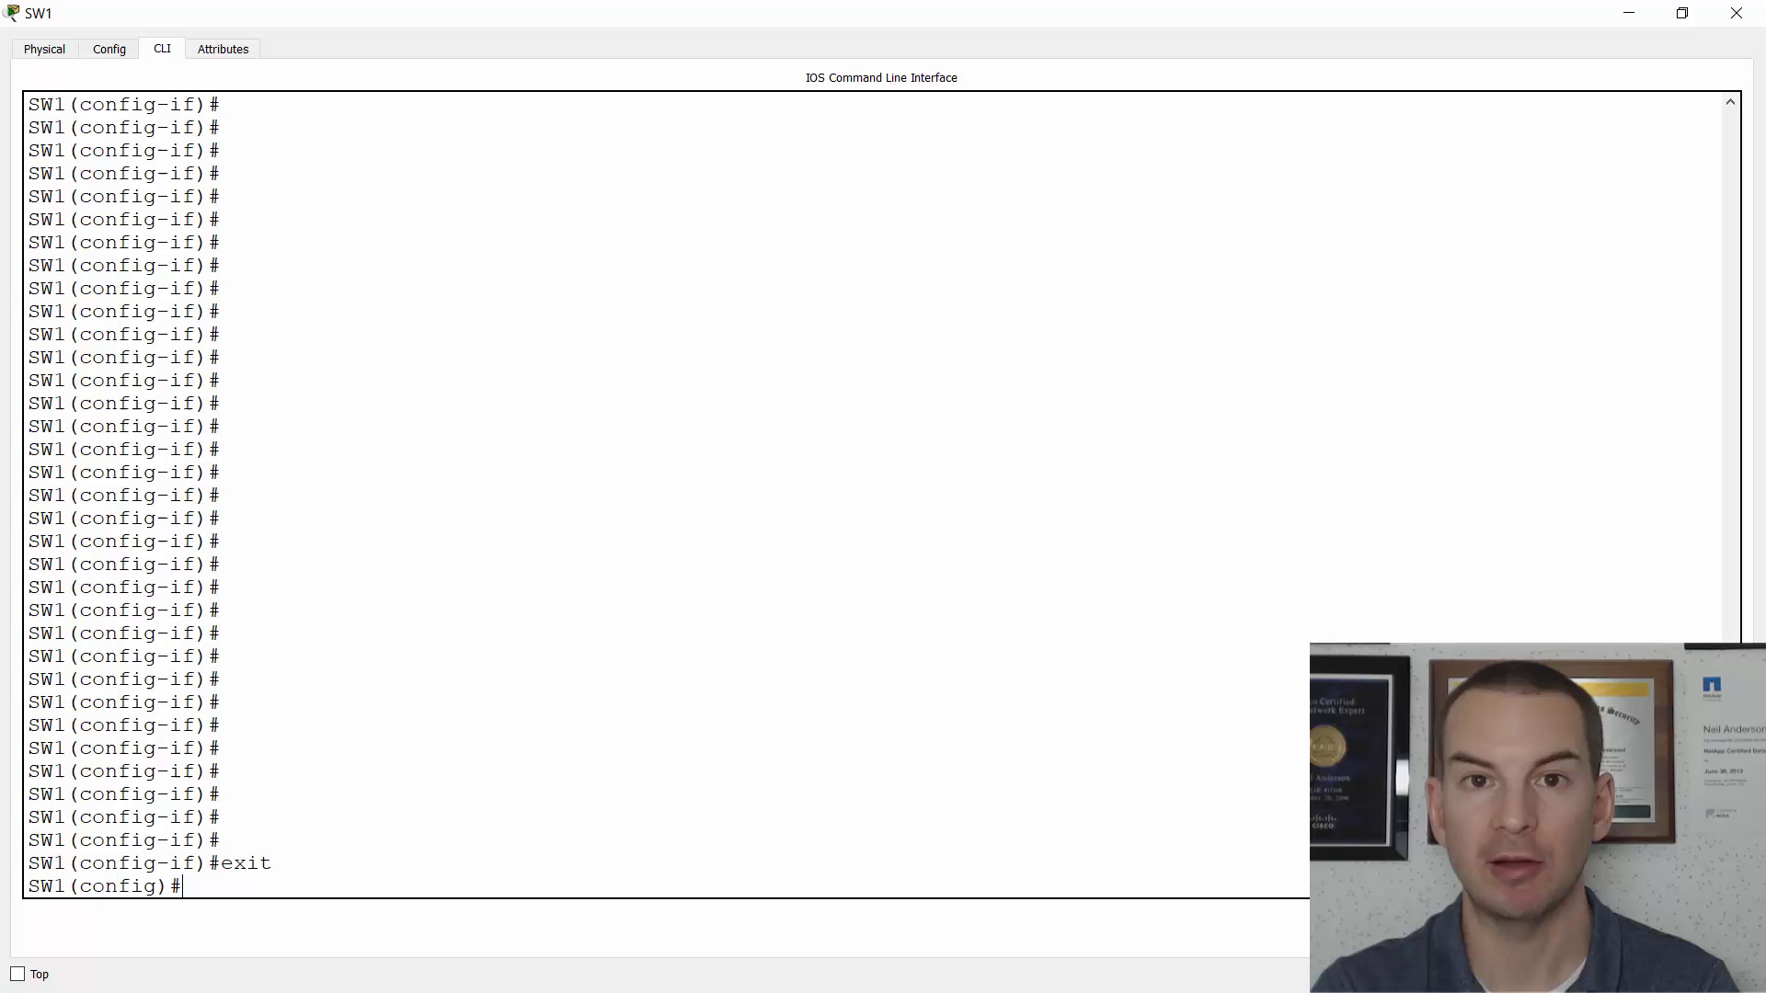
pyautogui.write('in')
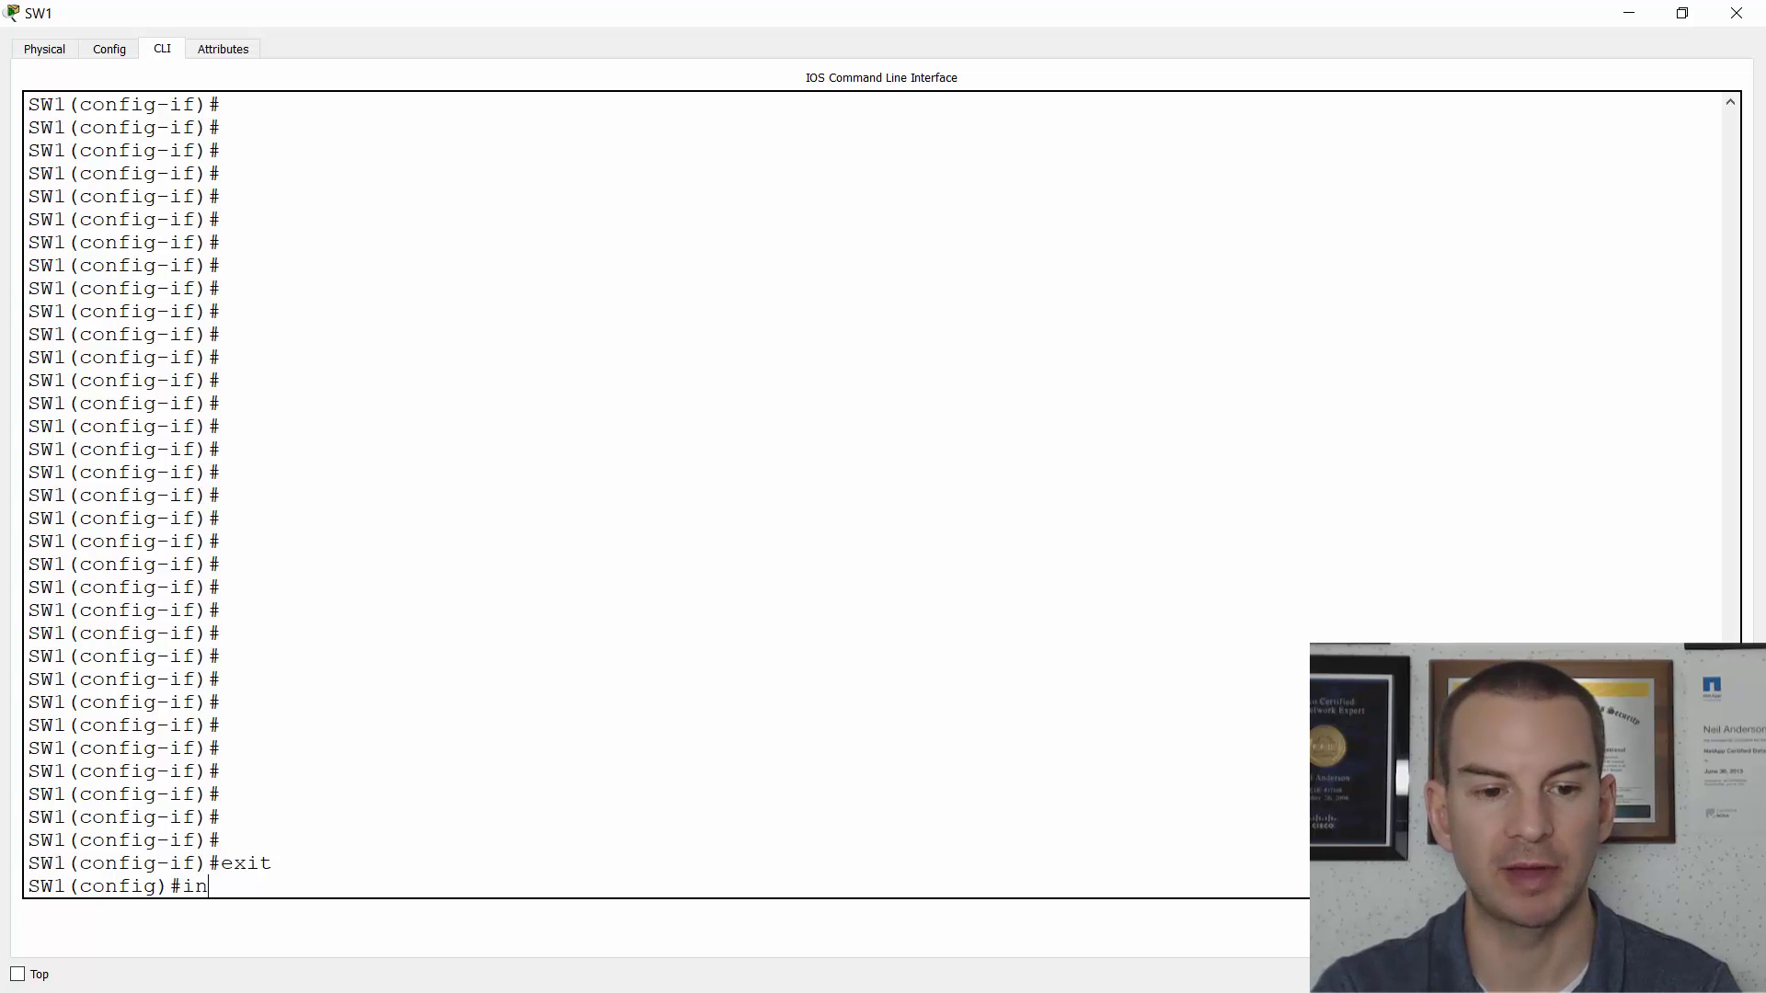
pyautogui.write('t f0/3')
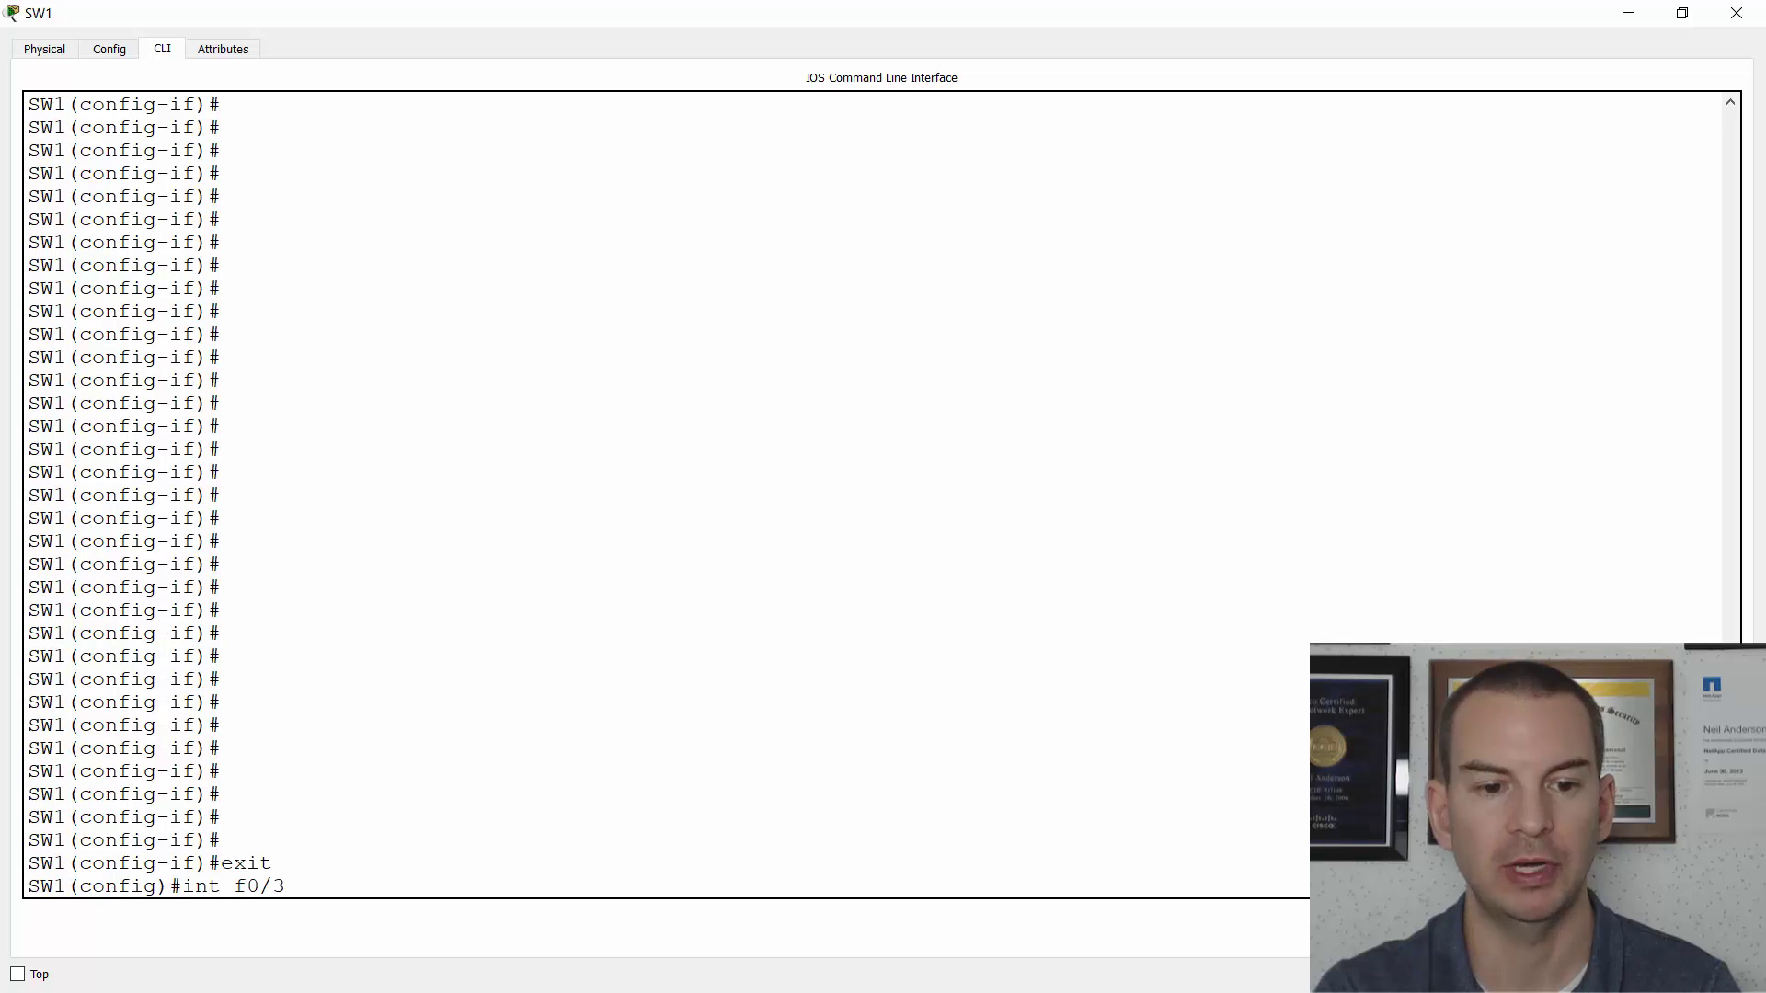
pyautogui.press('Return')
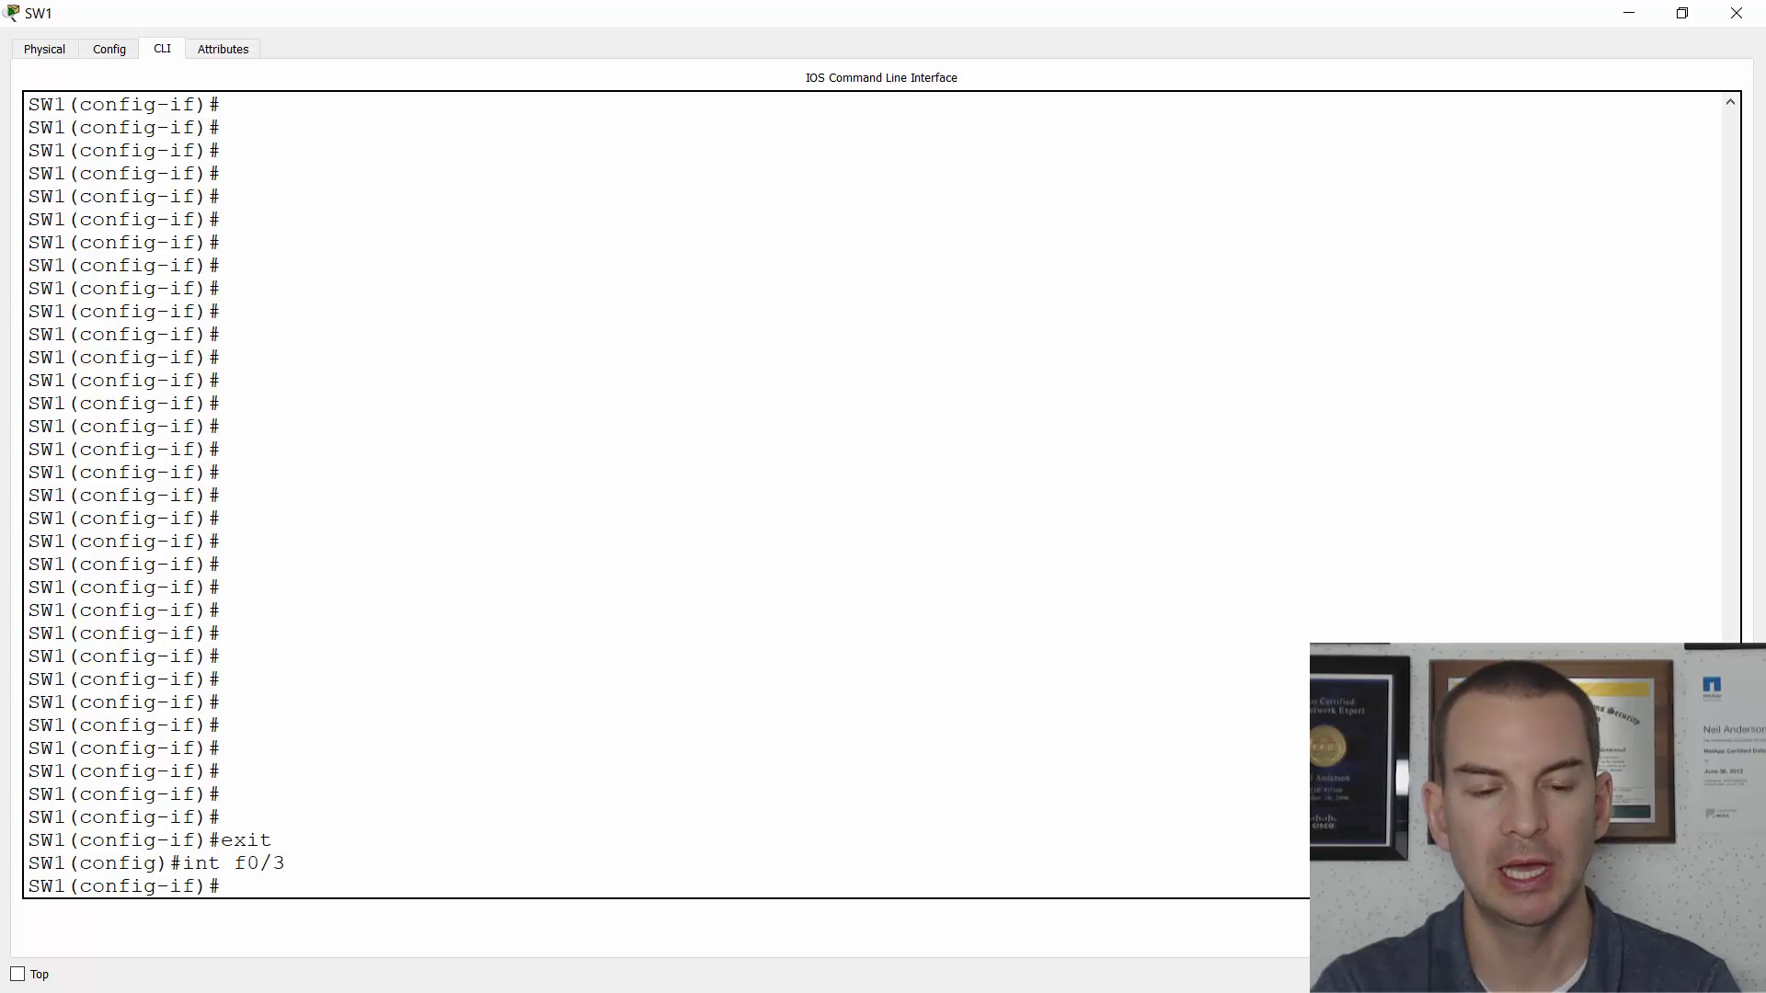
pyautogui.write('switchport m')
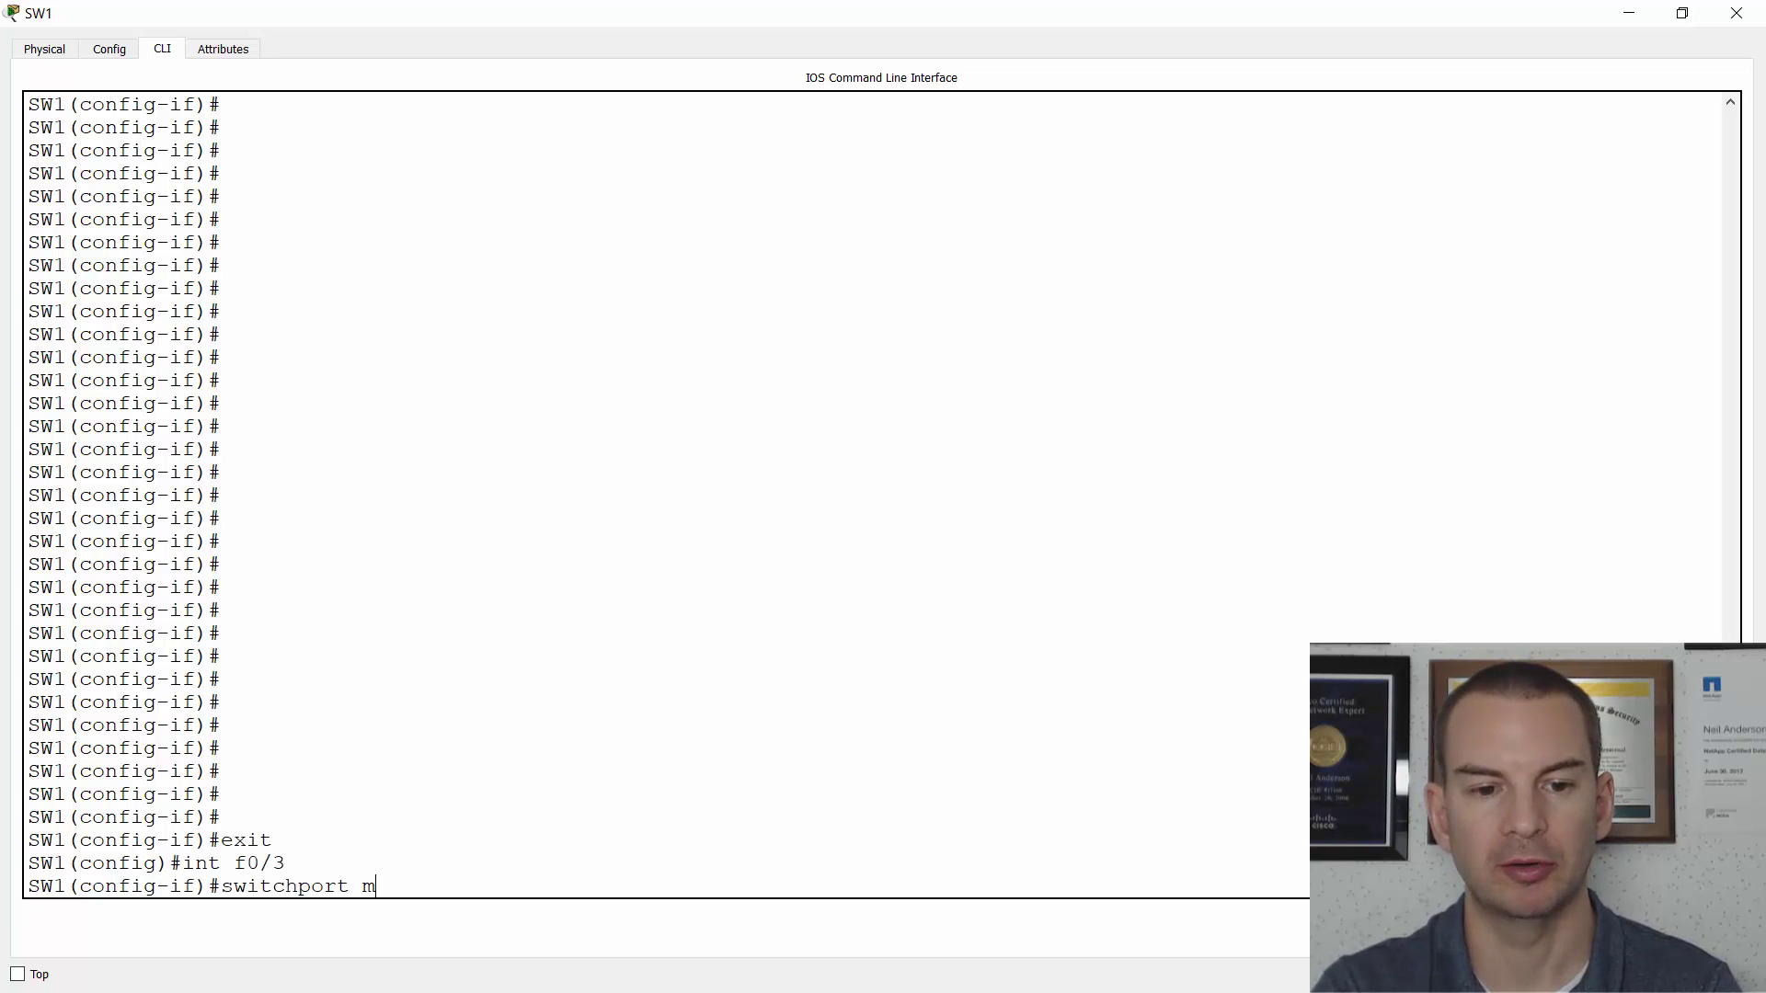
pyautogui.write('ode access')
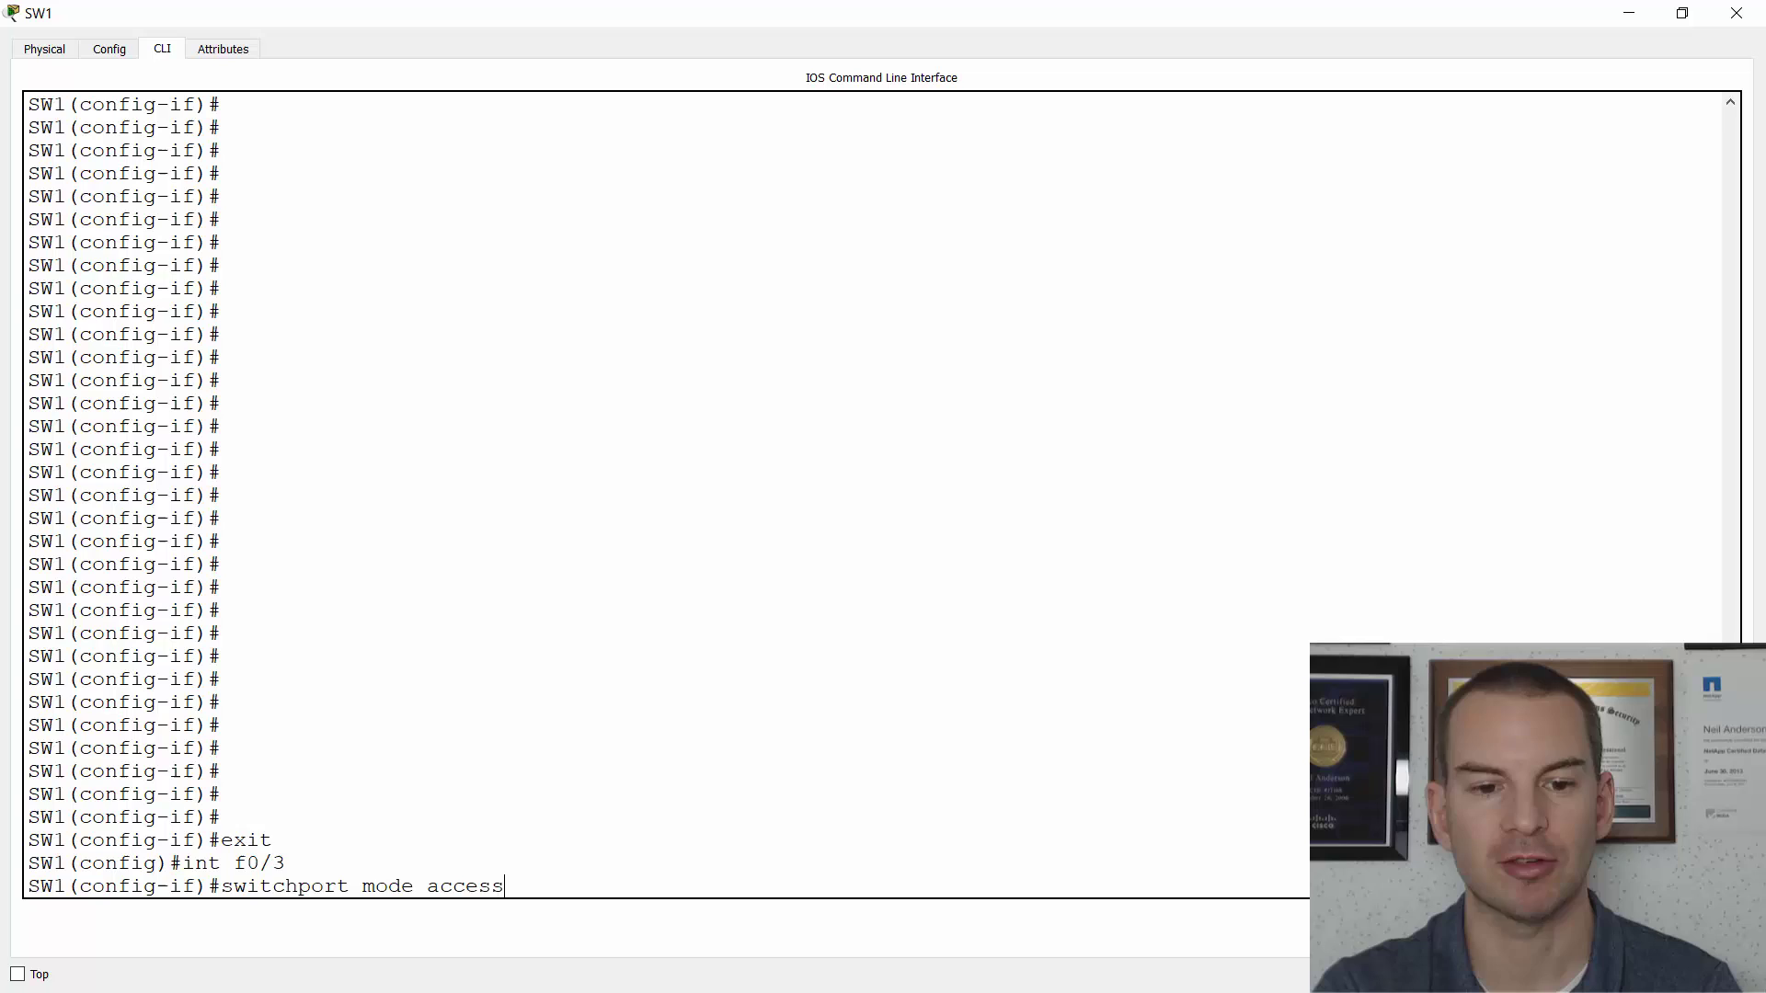
pyautogui.press('Return')
# Assign SW1's interface F0/3 to access VLAN 20
pyautogui.write('switchp')
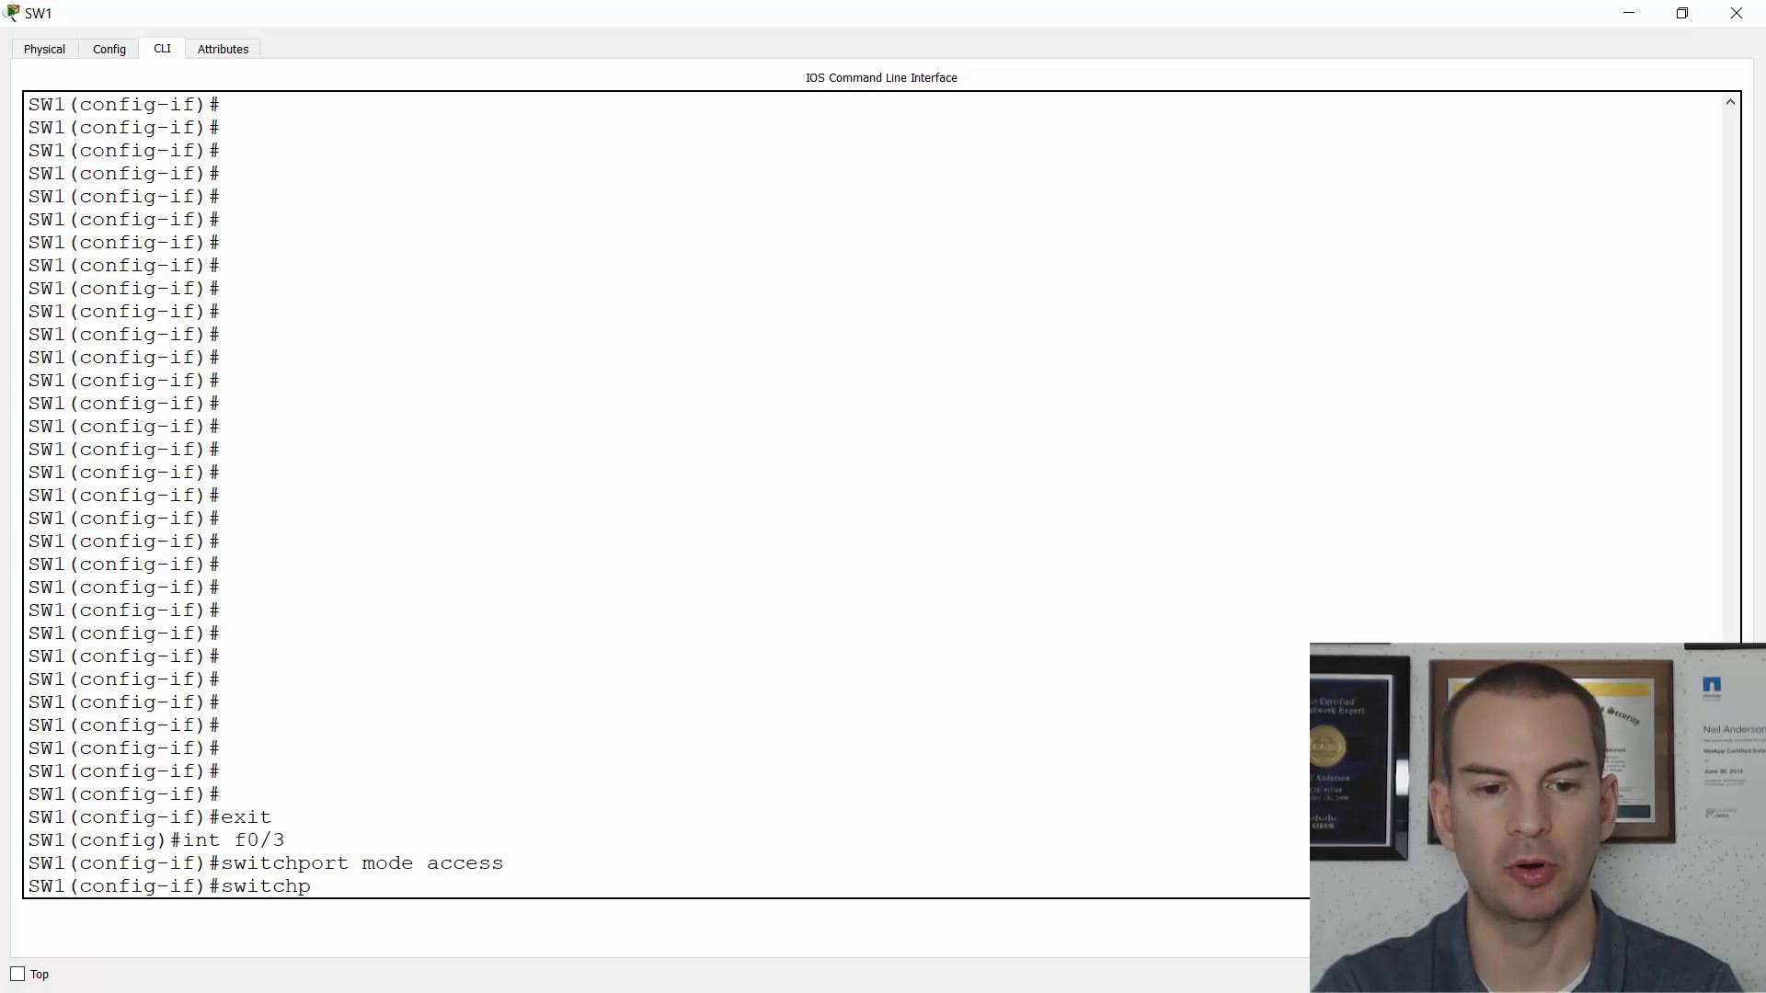
pyautogui.write('ort access vl')
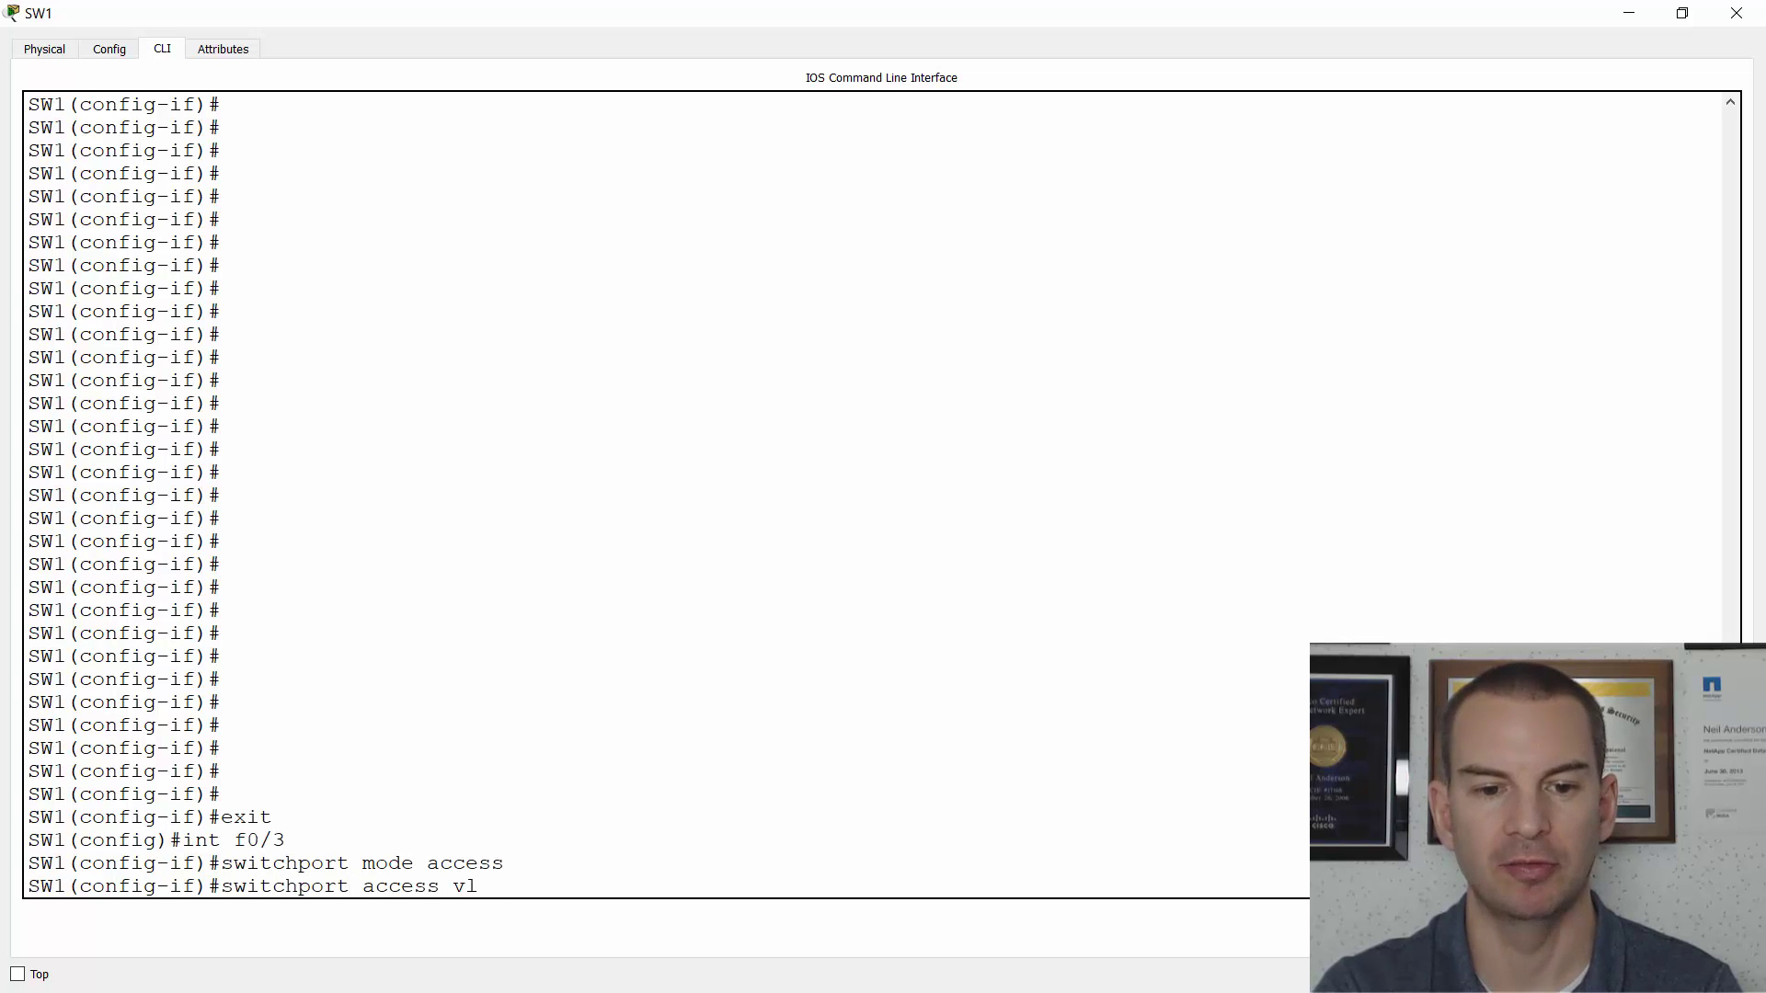
pyautogui.write('an 20')
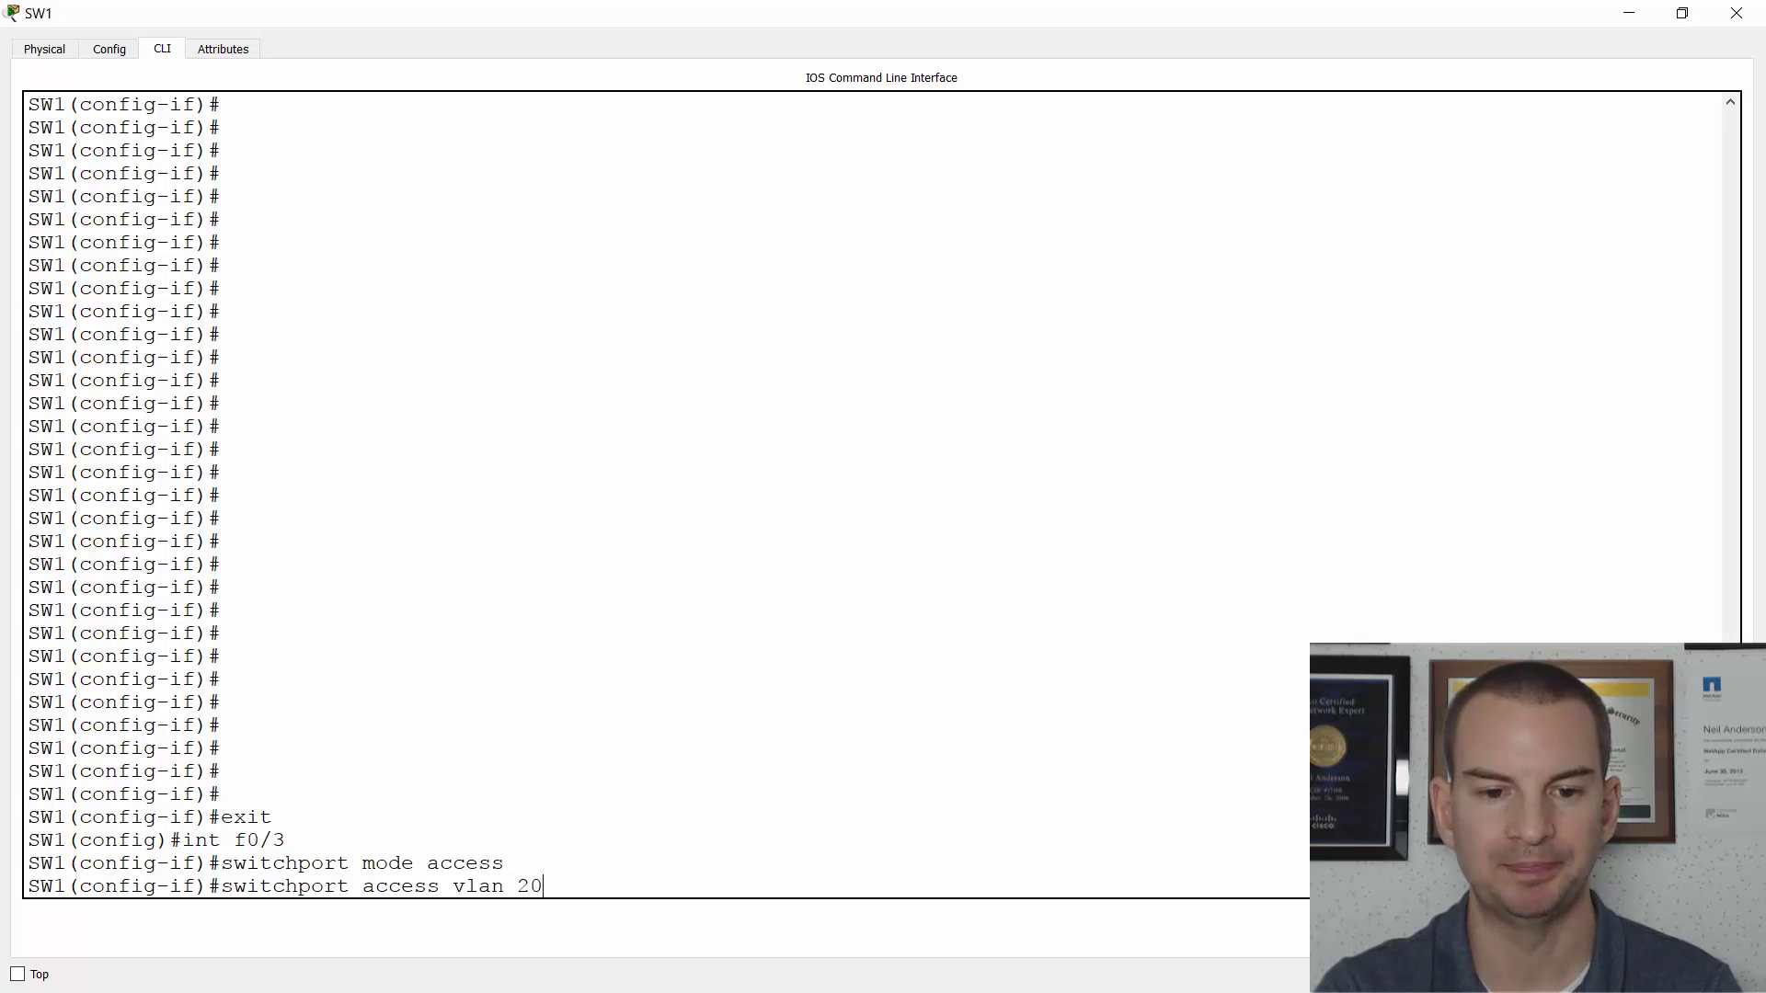
pyautogui.press('Return')
pyautogui.hotkey('alt', 'Tab')
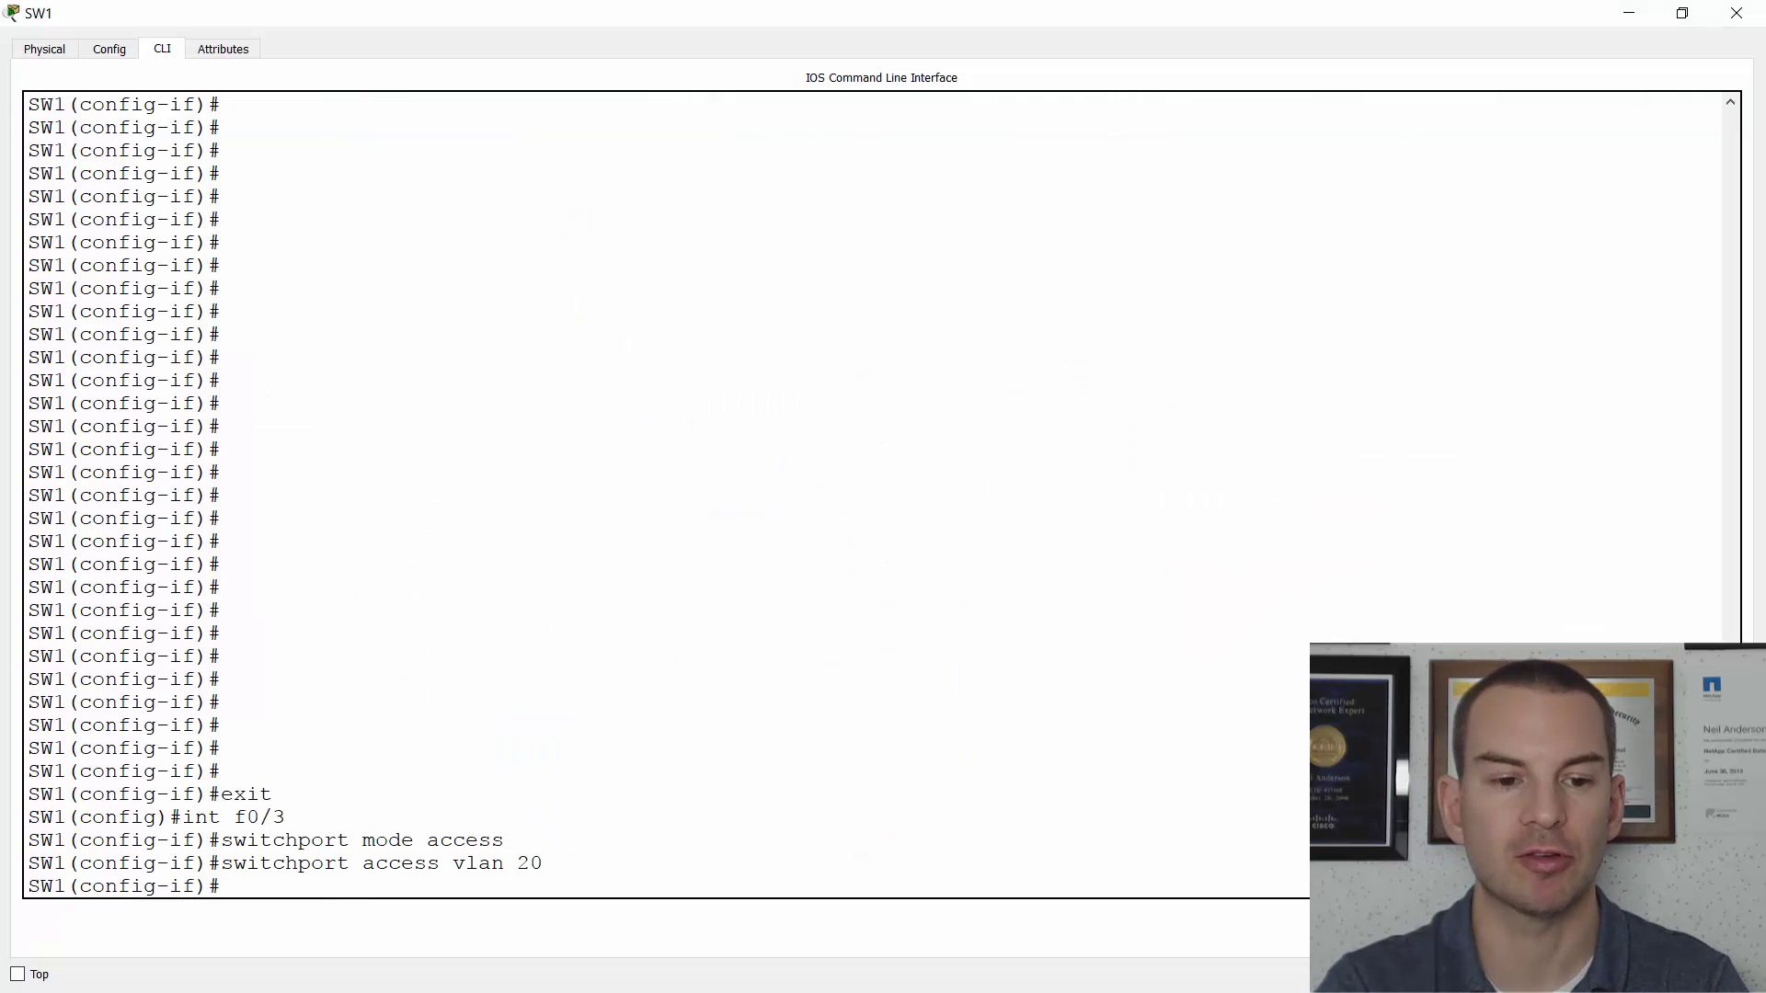
# End configuration mode on SW1 and display the VLAN summary with sh vlan brief
pyautogui.write('end')
pyautogui.press('Return')
pyautogui.press('Return')
pyautogui.press('Return')
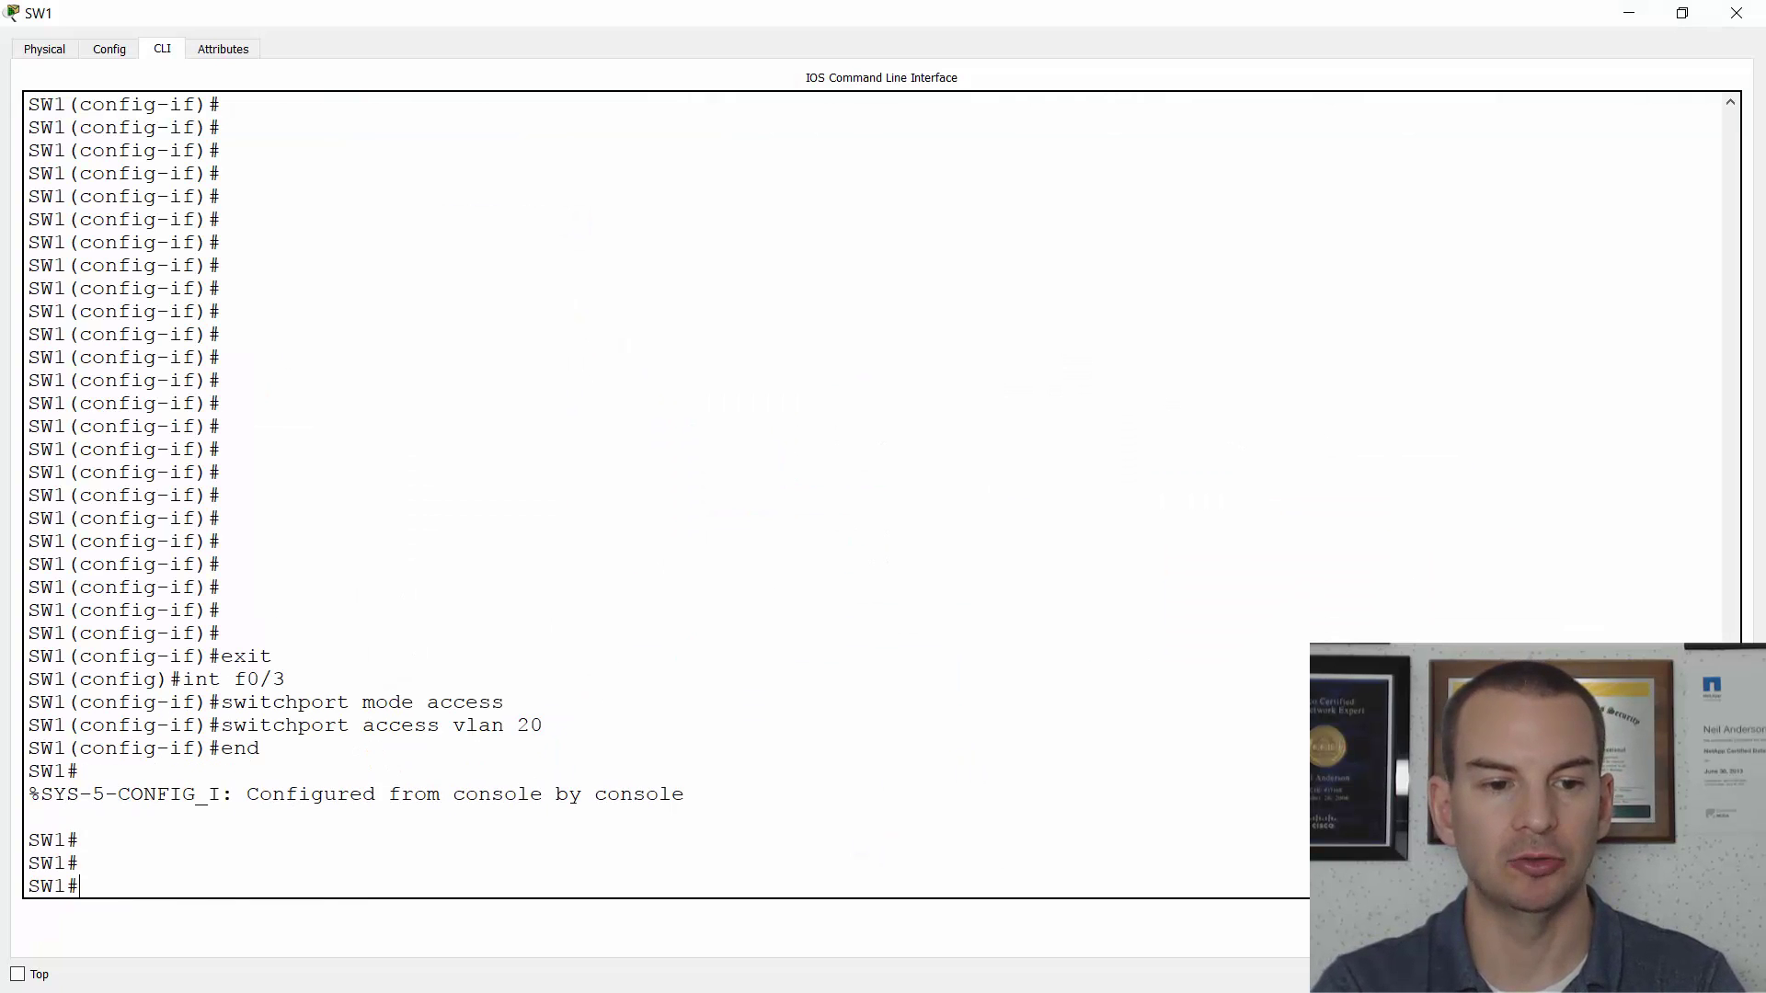
pyautogui.write('sh vlan brief')
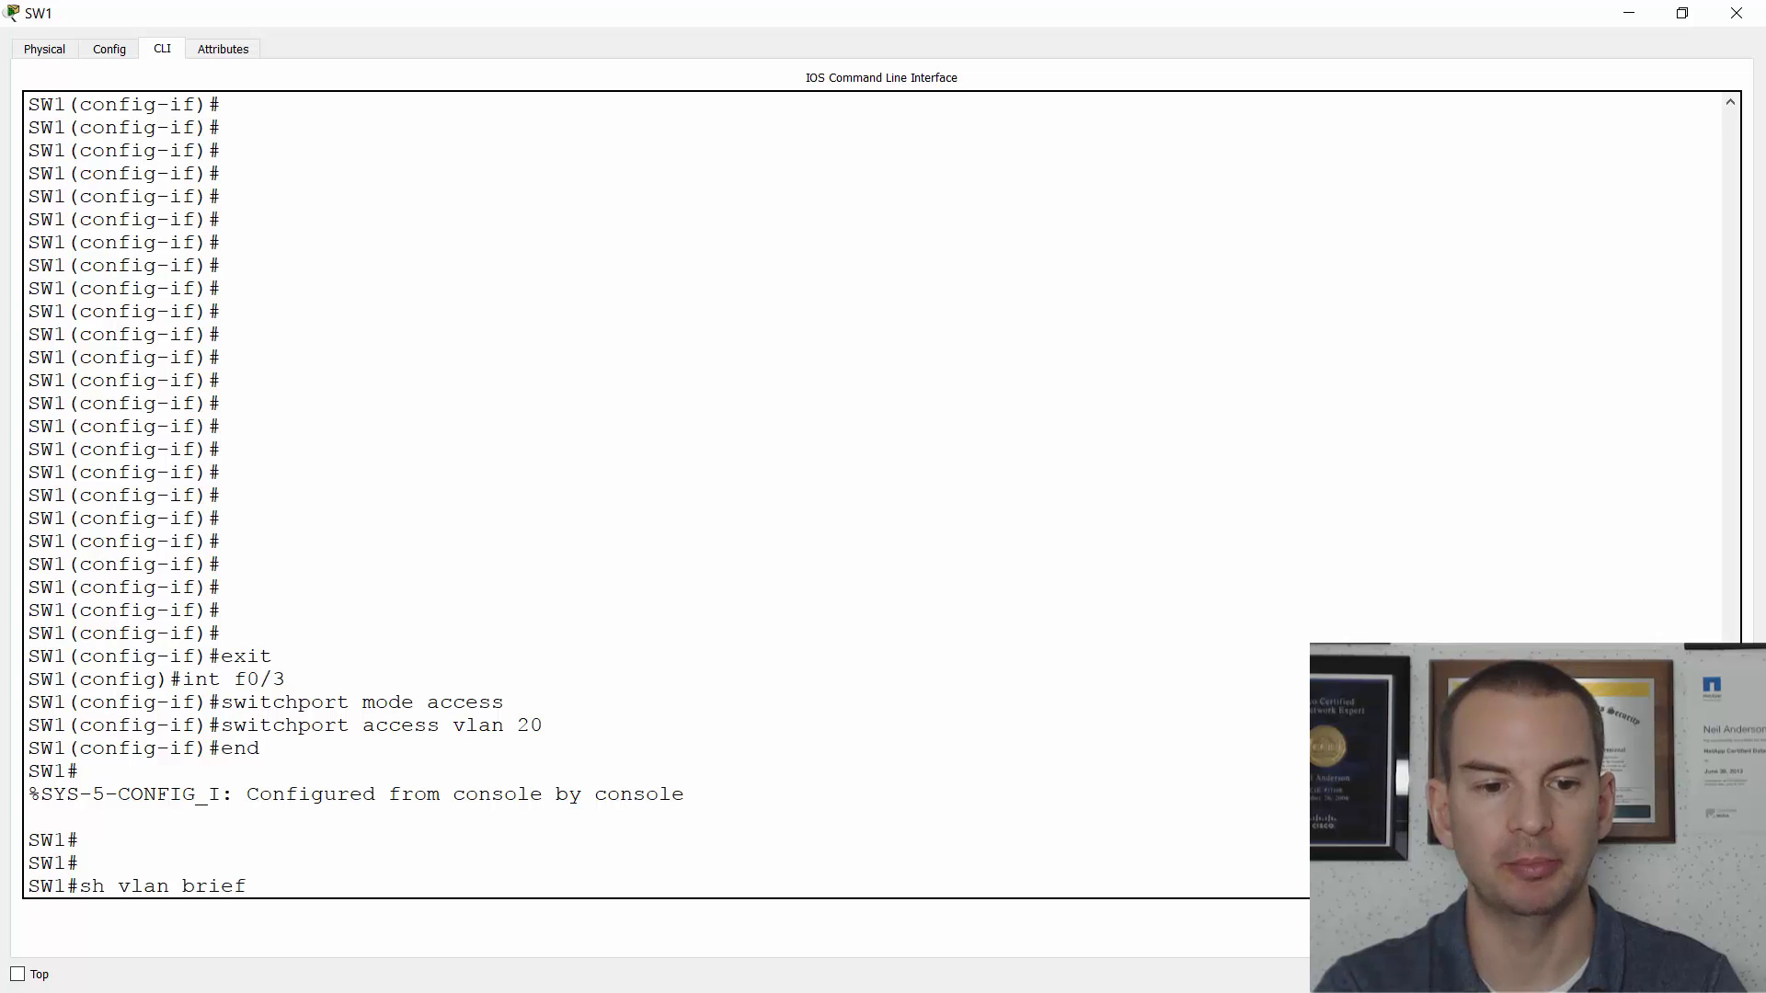
pyautogui.press('Return')
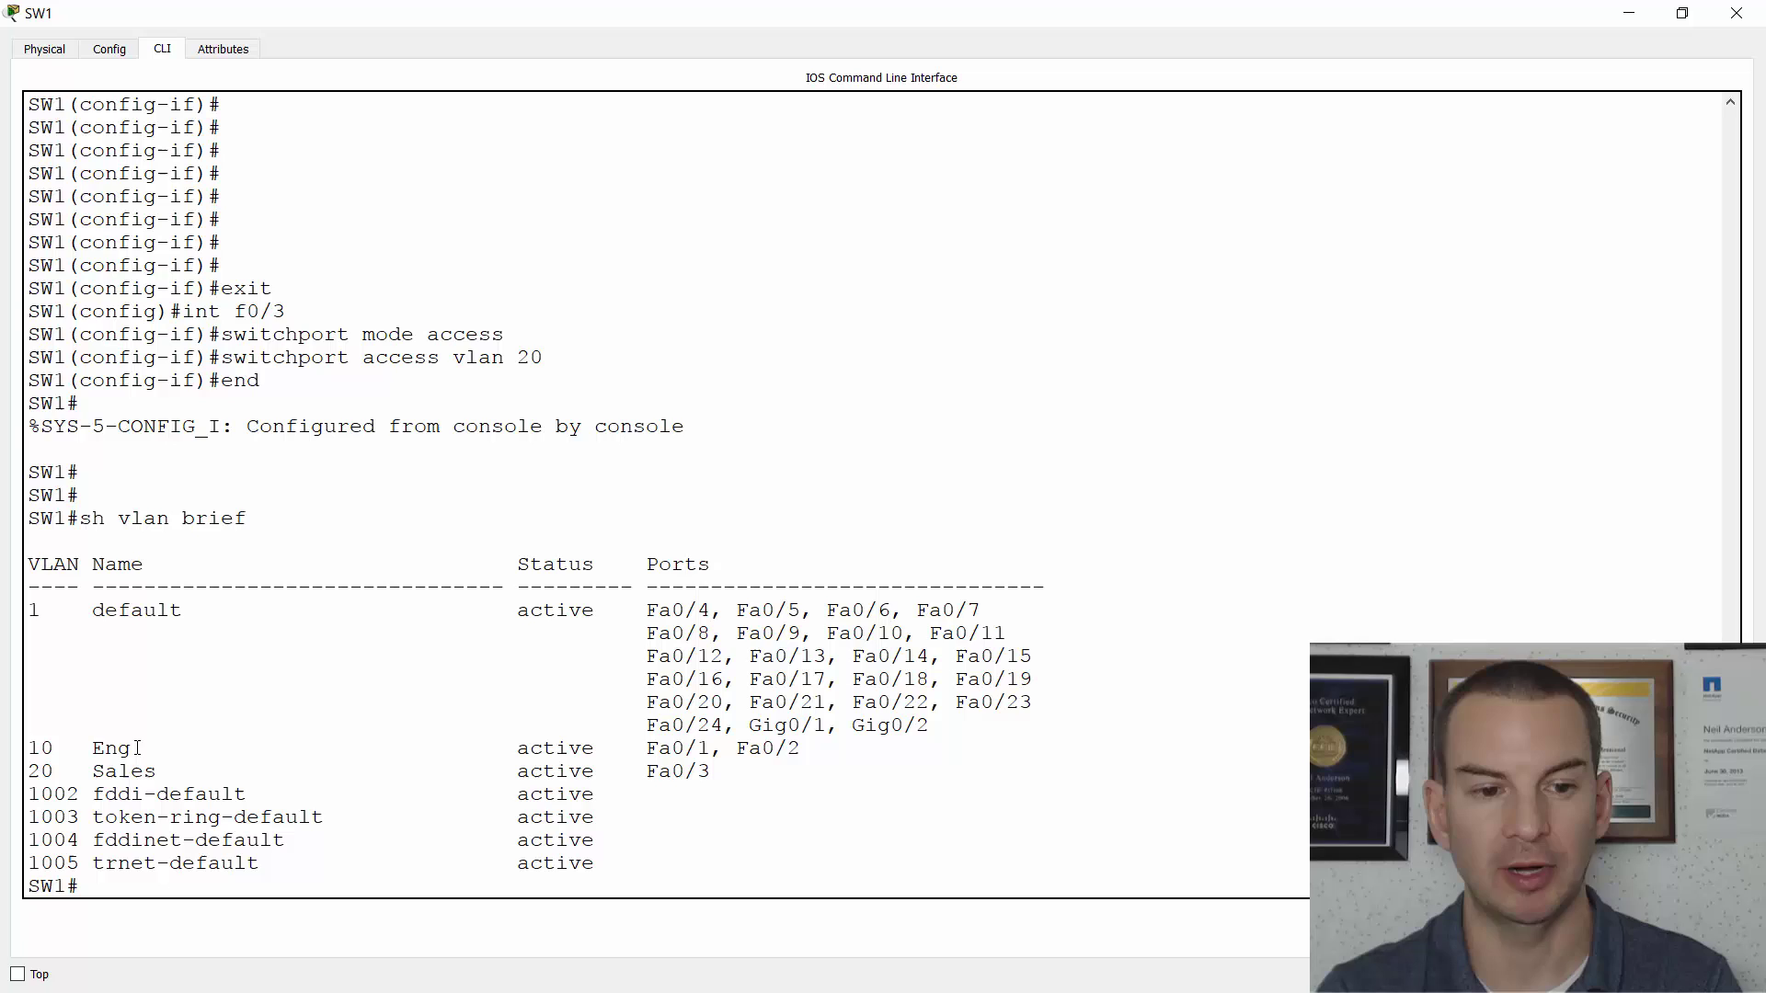
# Highlight the Eng and Sales VLAN entries, their assigned ports, and the default VLAN's port list in the summary
pyautogui.moveTo(137, 747); pyautogui.dragTo(27, 749)
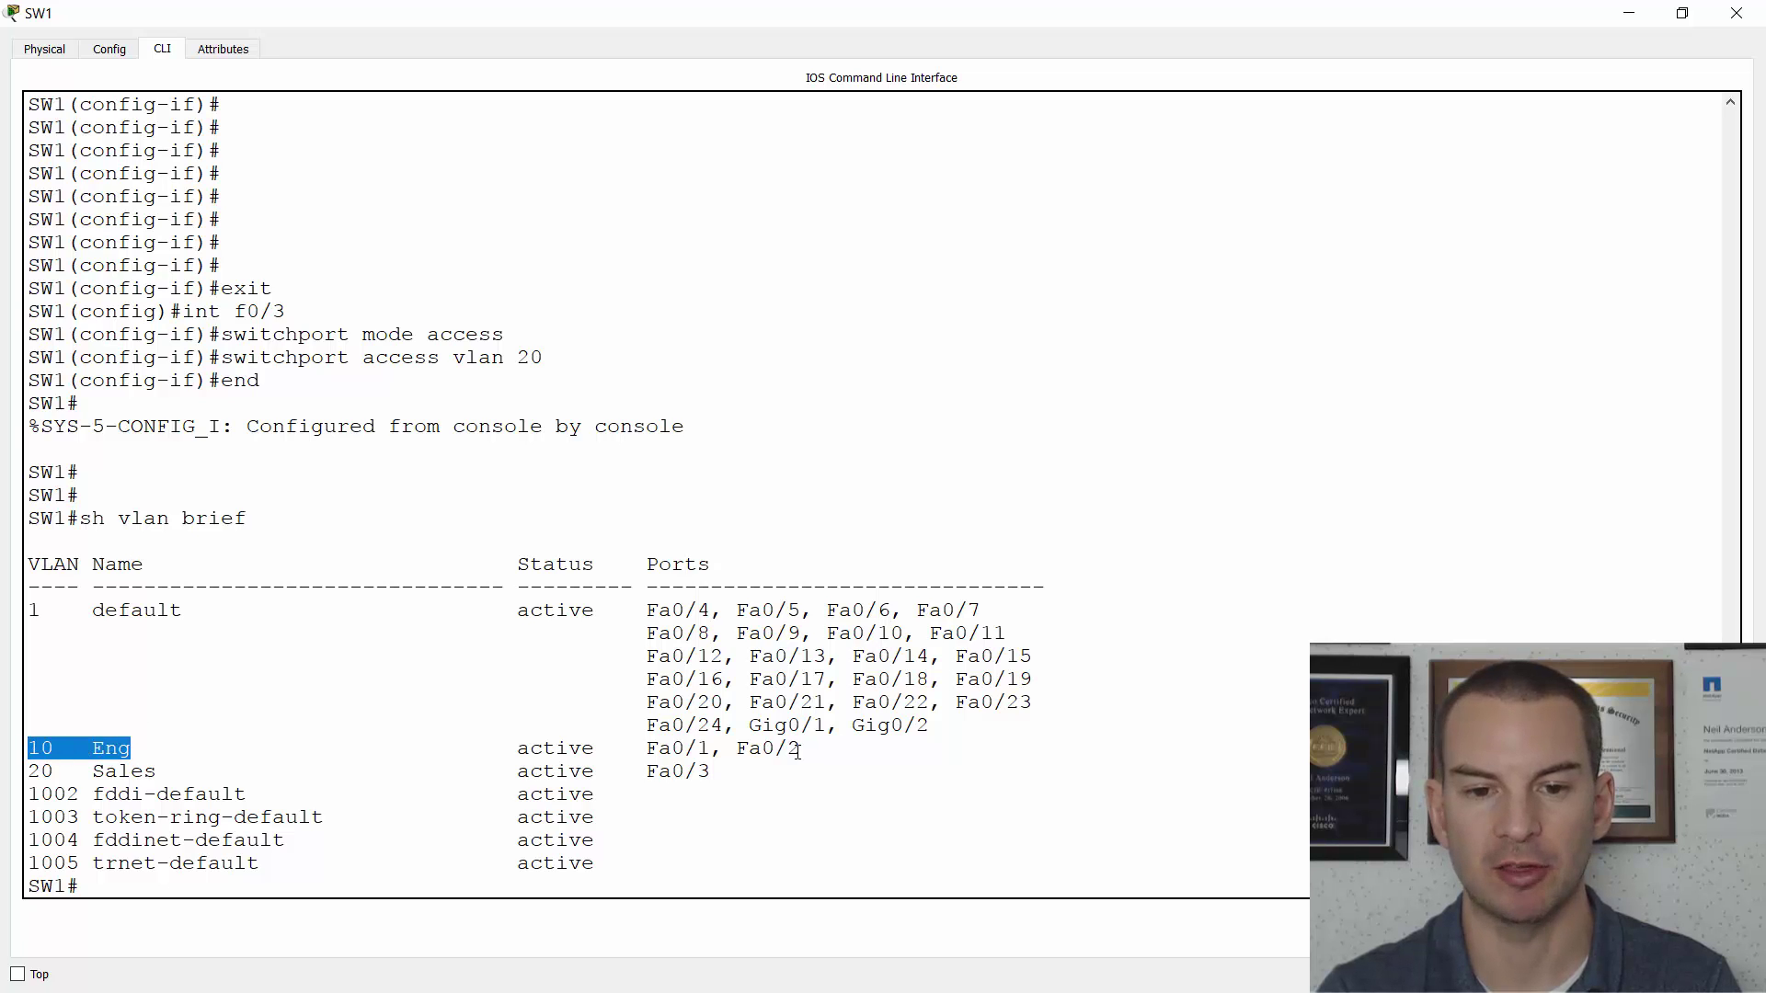
pyautogui.moveTo(801, 748); pyautogui.dragTo(651, 749)
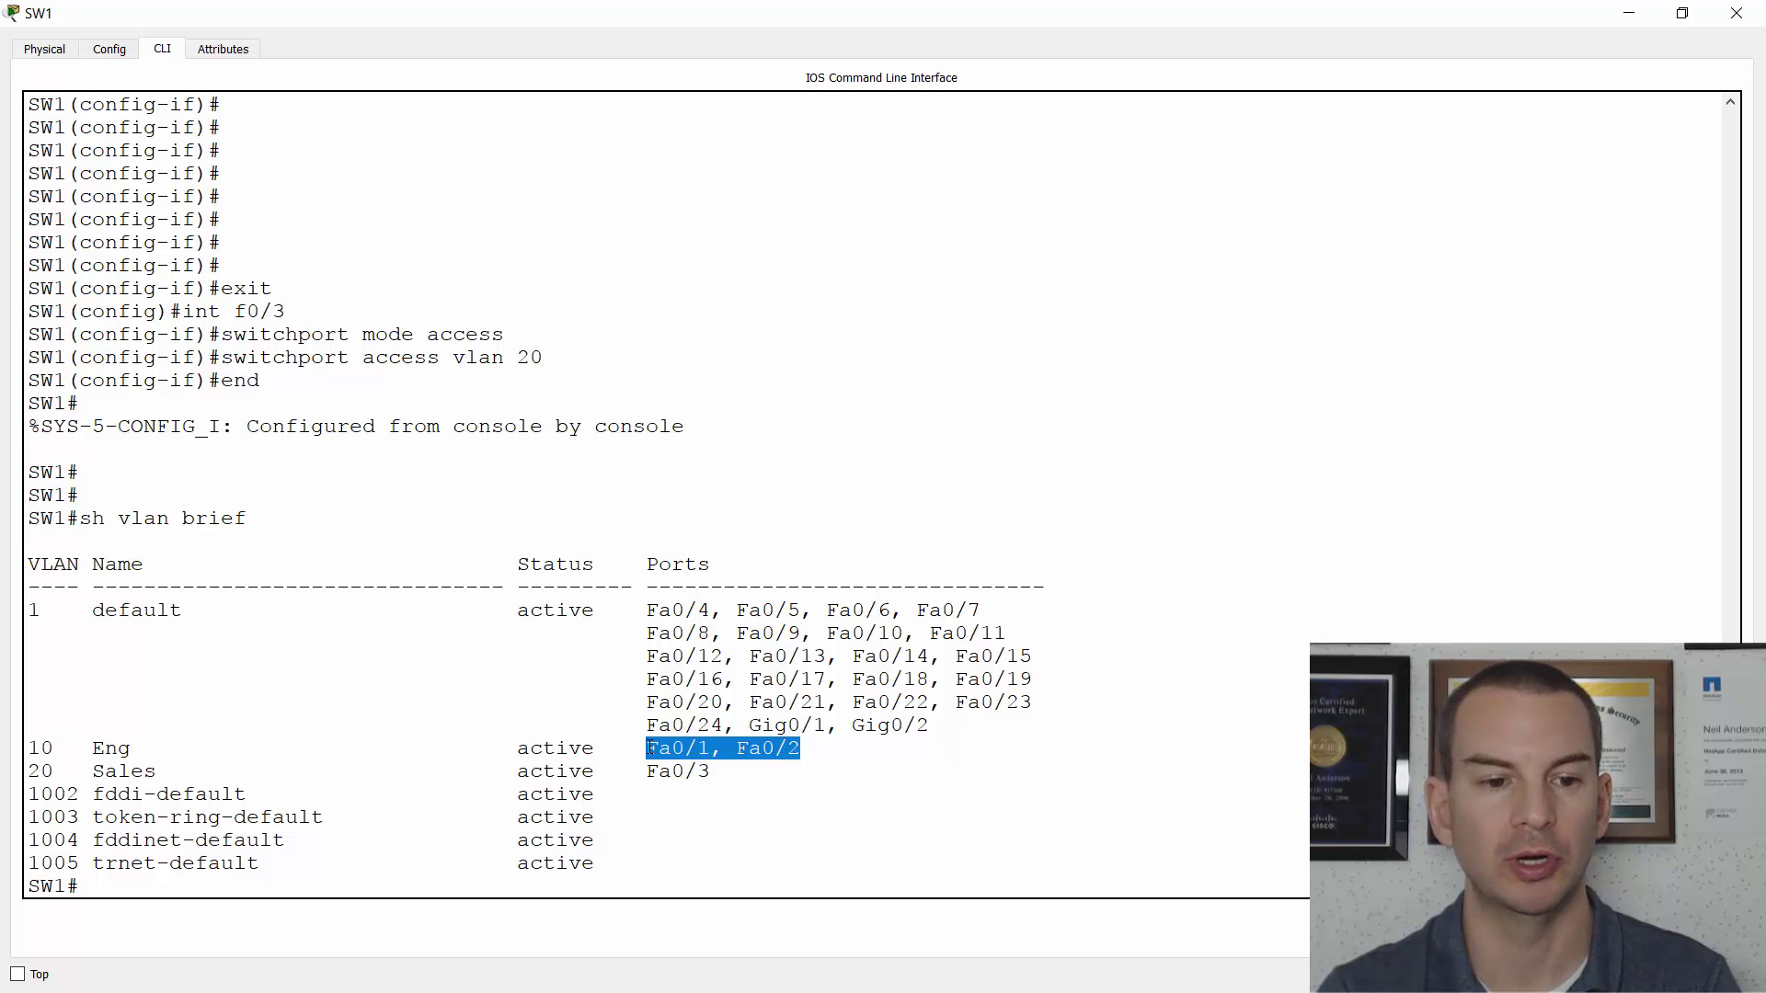
pyautogui.moveTo(157, 773); pyautogui.dragTo(28, 774)
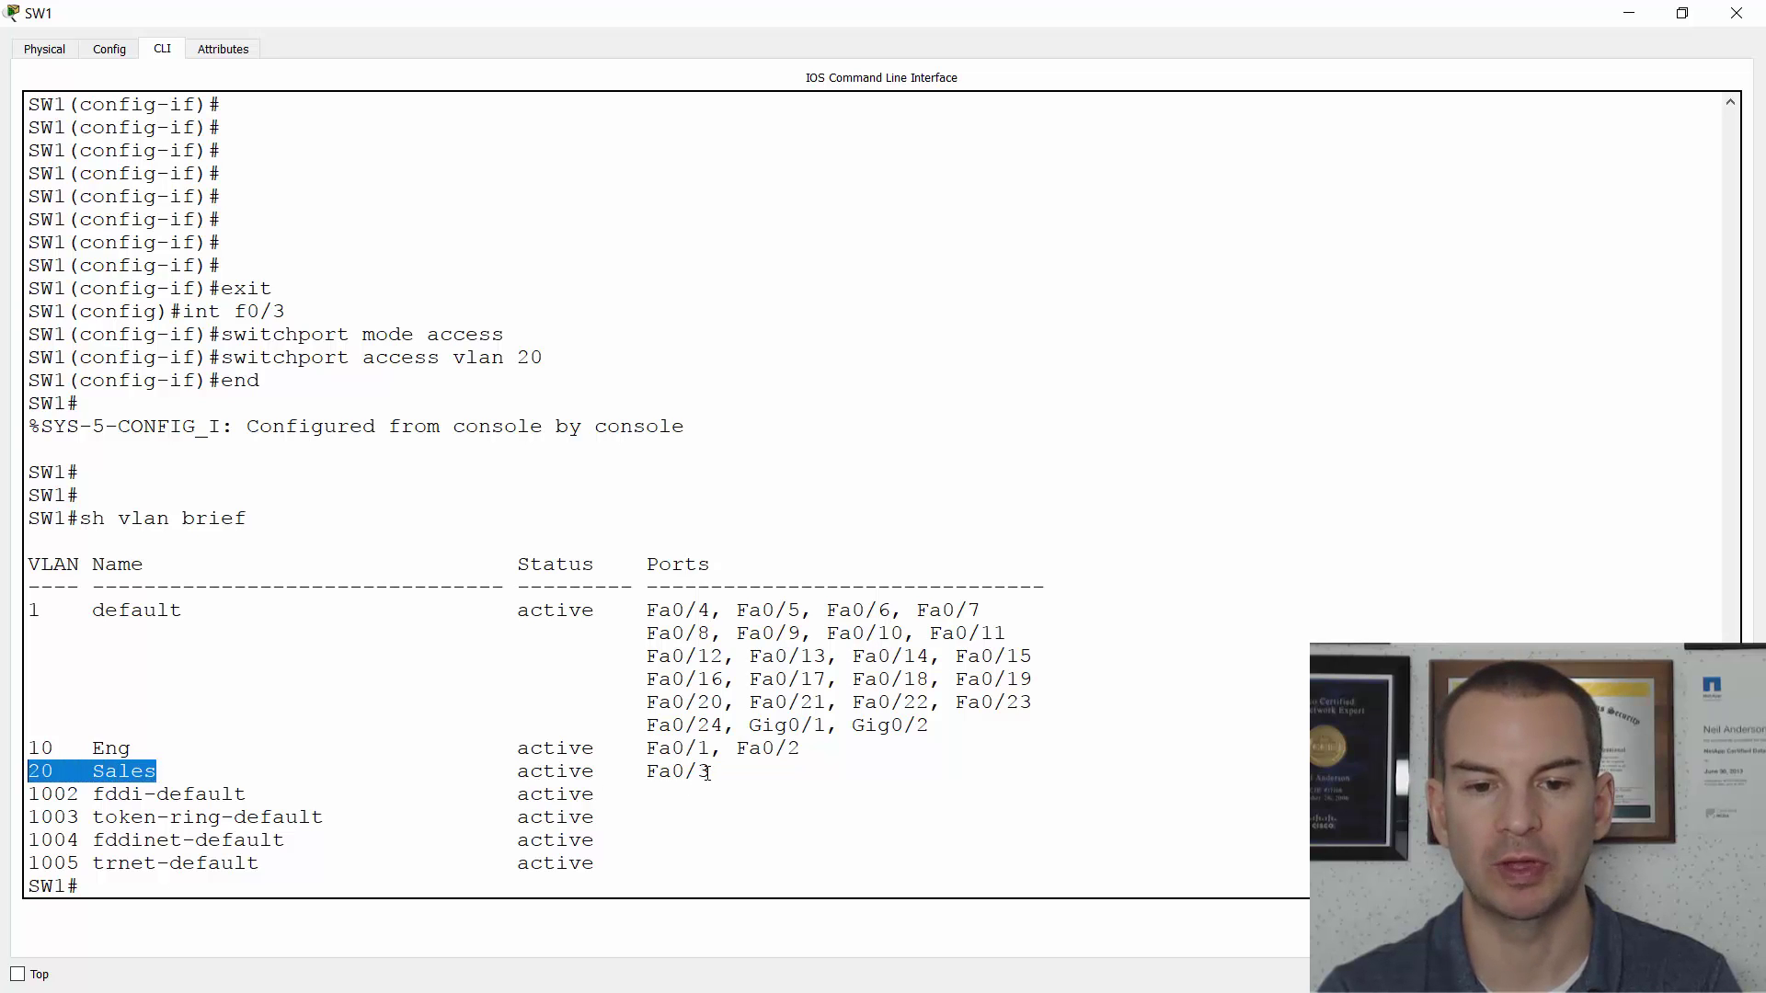
pyautogui.moveTo(711, 772); pyautogui.dragTo(649, 772)
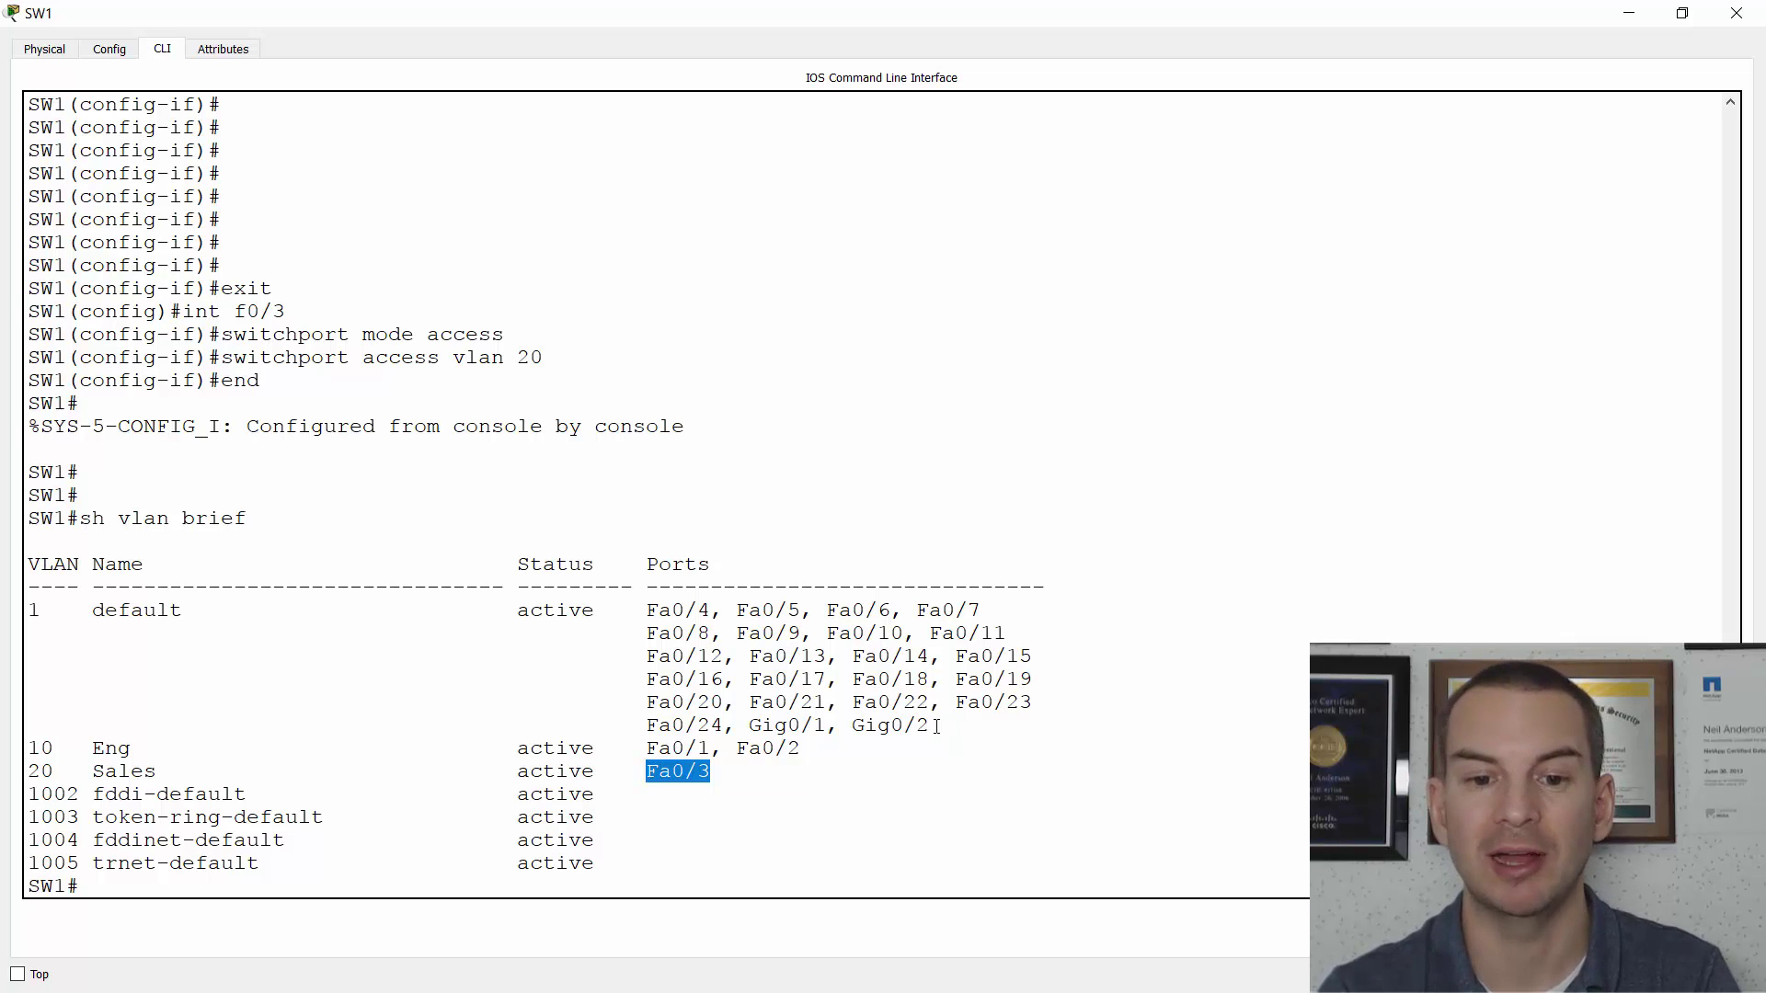
pyautogui.moveTo(930, 727); pyautogui.dragTo(49, 599)
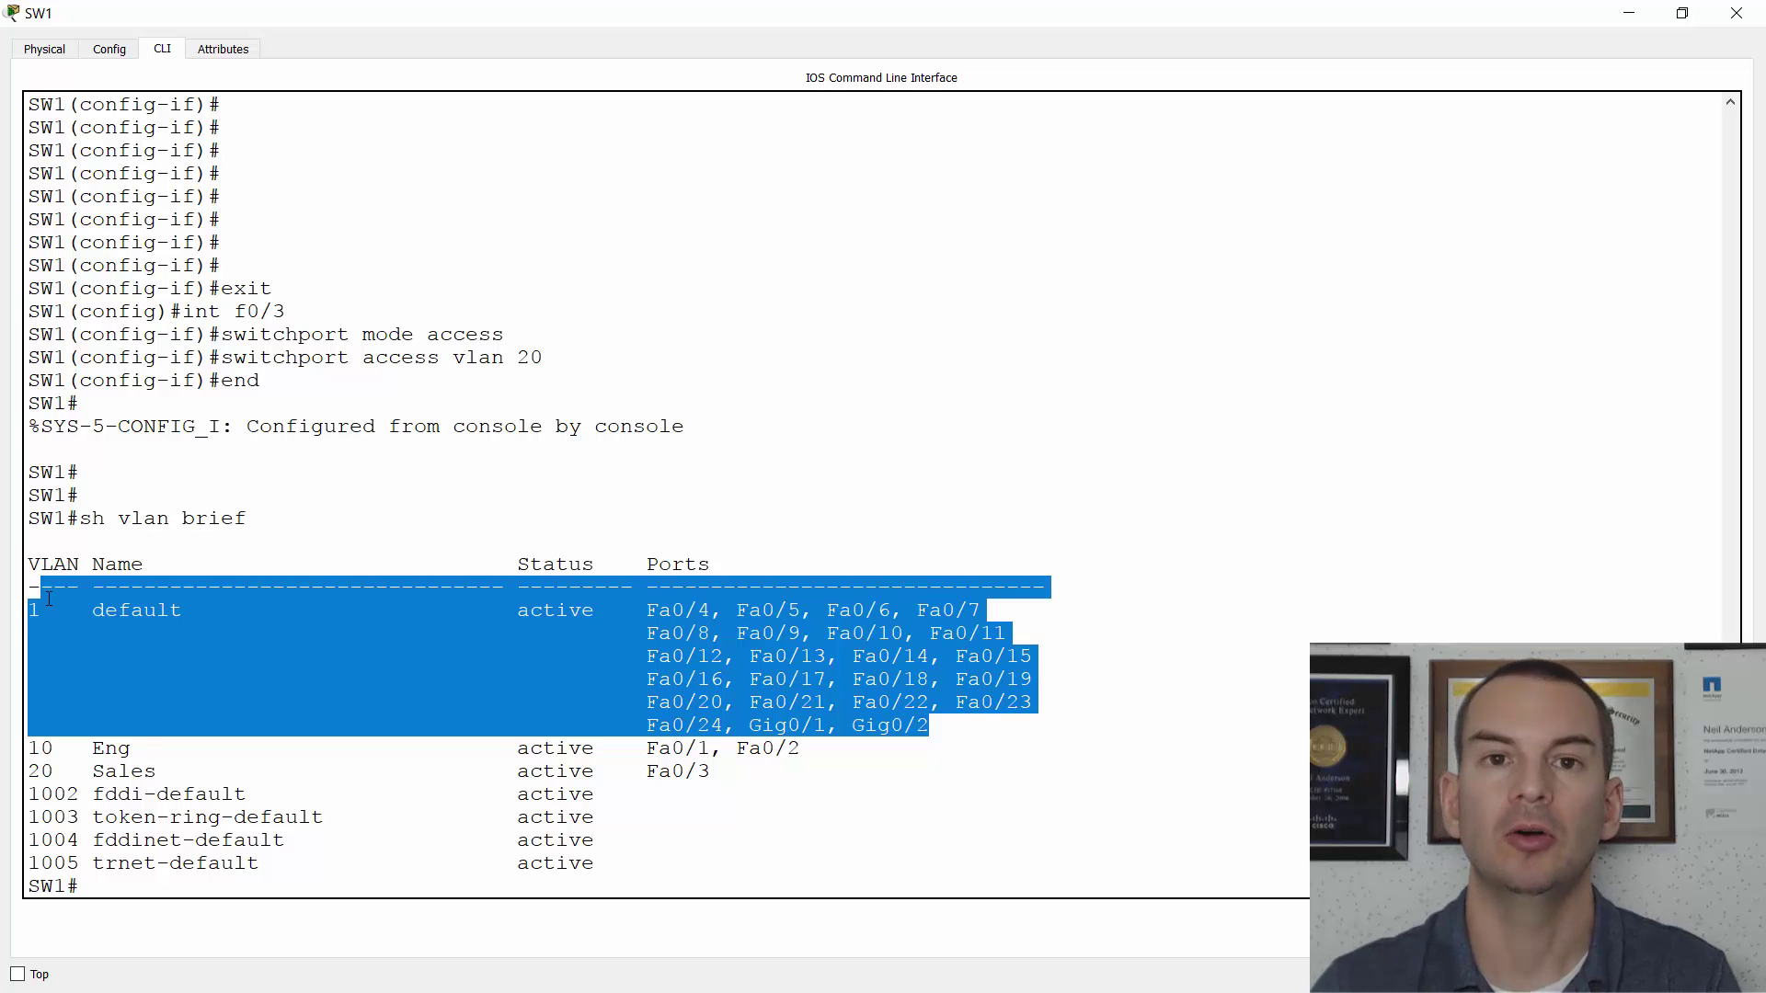